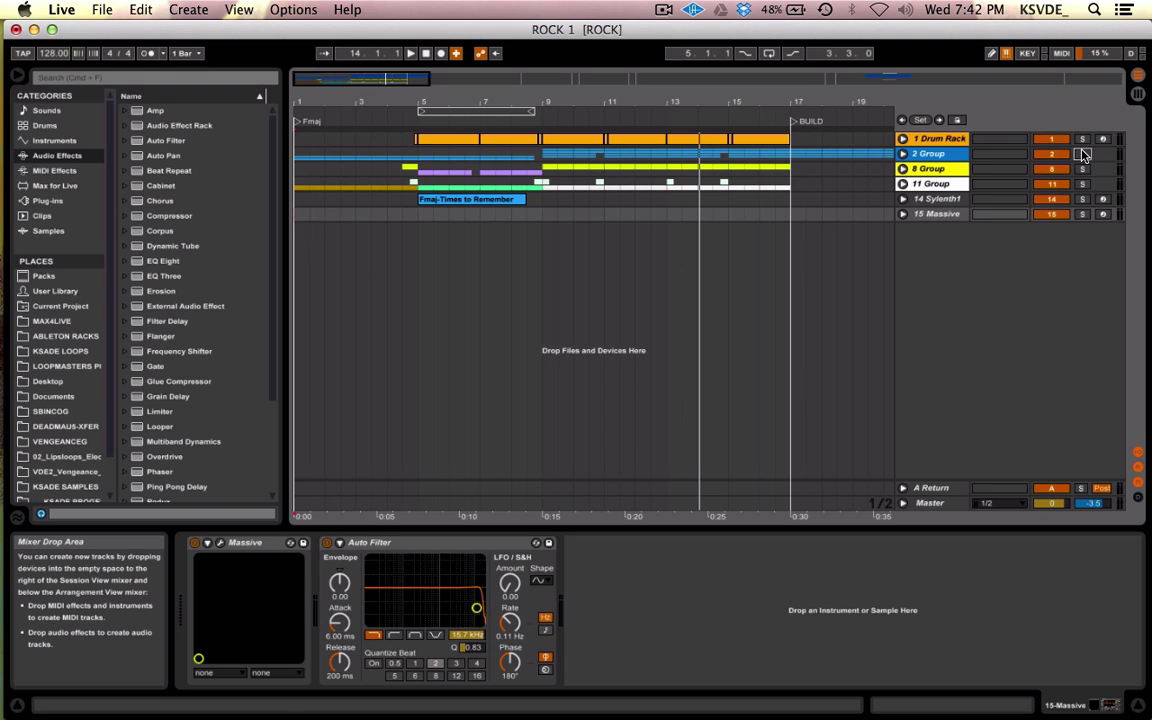
Unfold the 2 Group track and set the playback start at bar 9 on the 3 Sylenth1 track.
click(361, 213)
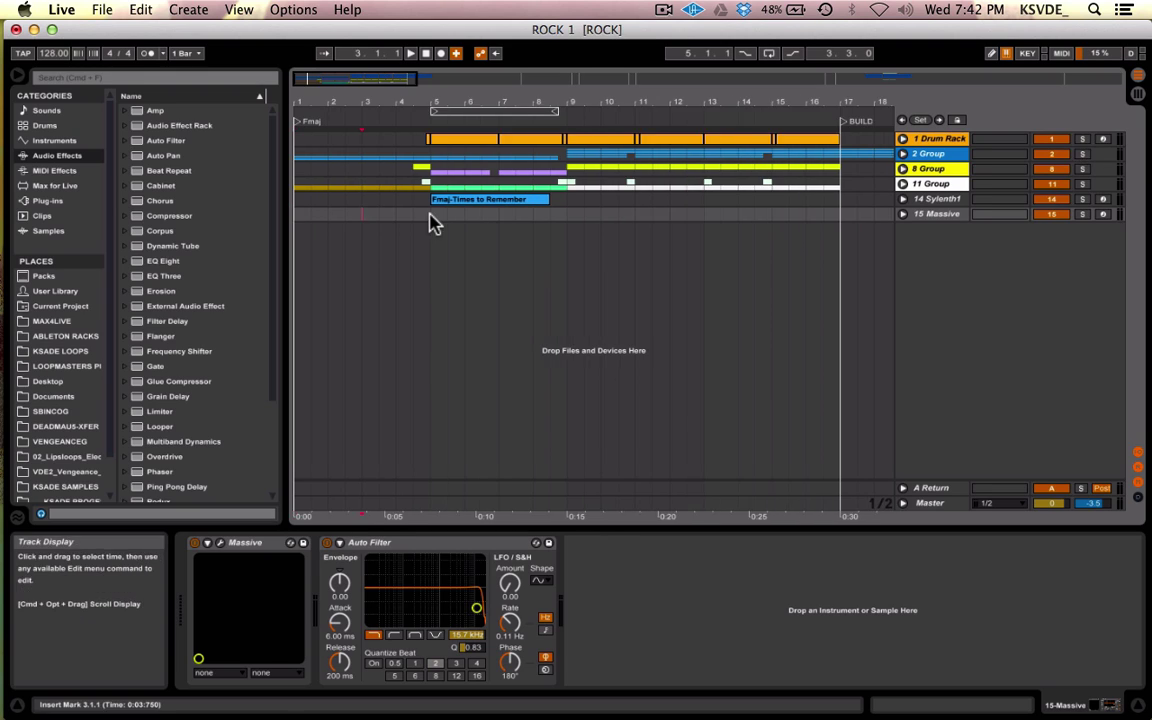
click(904, 154)
click(560, 235)
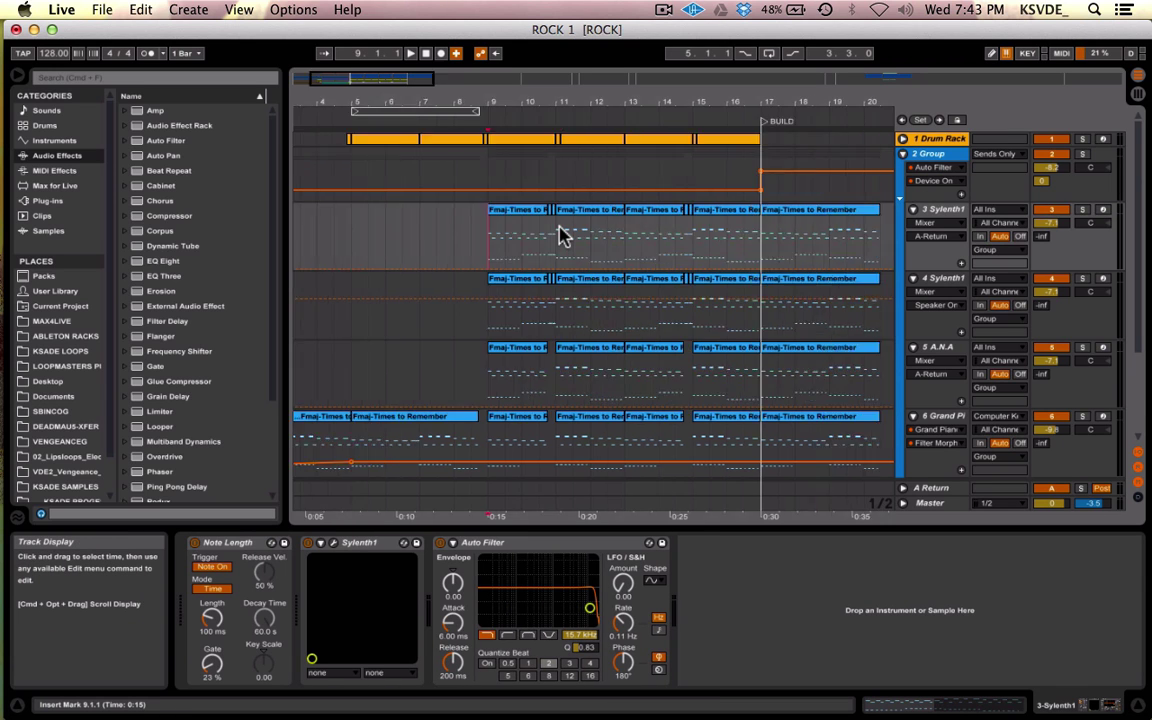
scroll(560, 235, down, 1)
scroll(560, 235, right, 1)
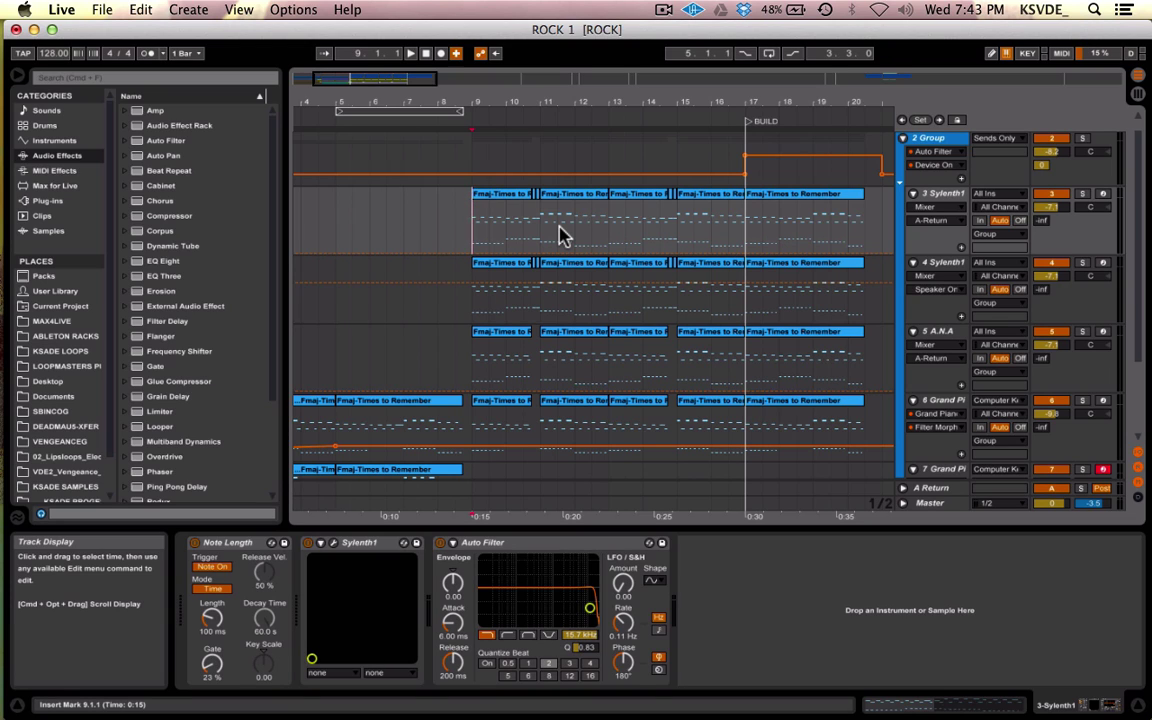
scroll(560, 233, up, 1)
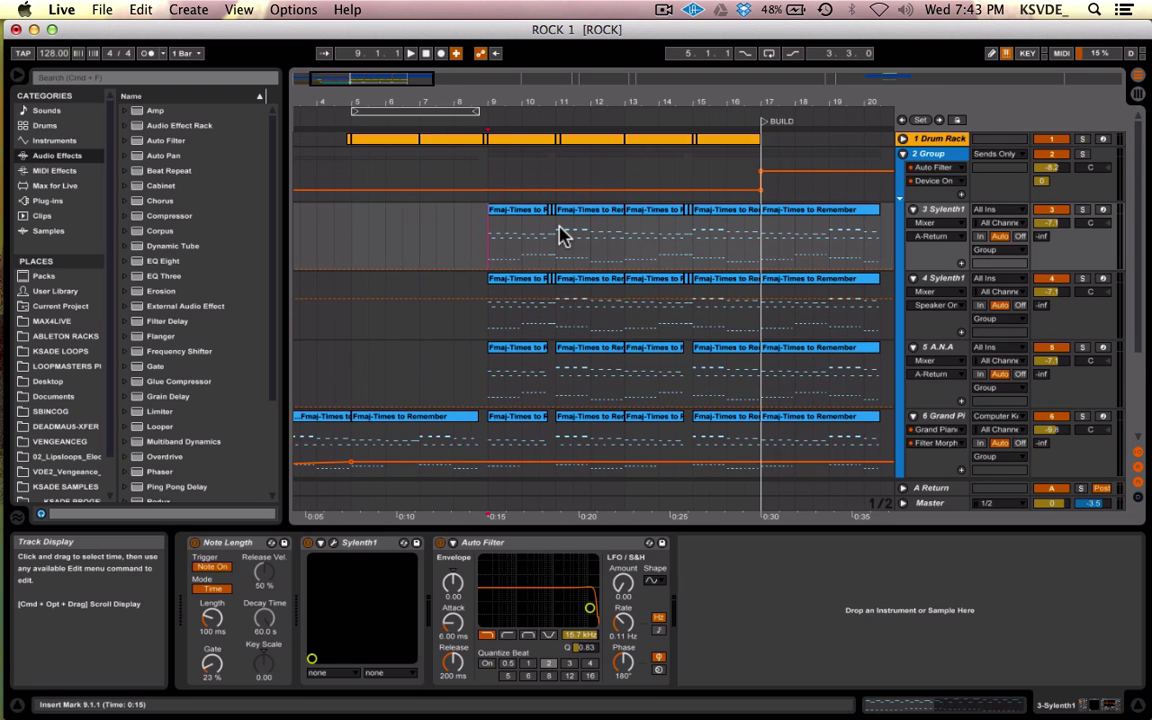
Solo the 2 Group track and play it from bar 9.
click(940, 158)
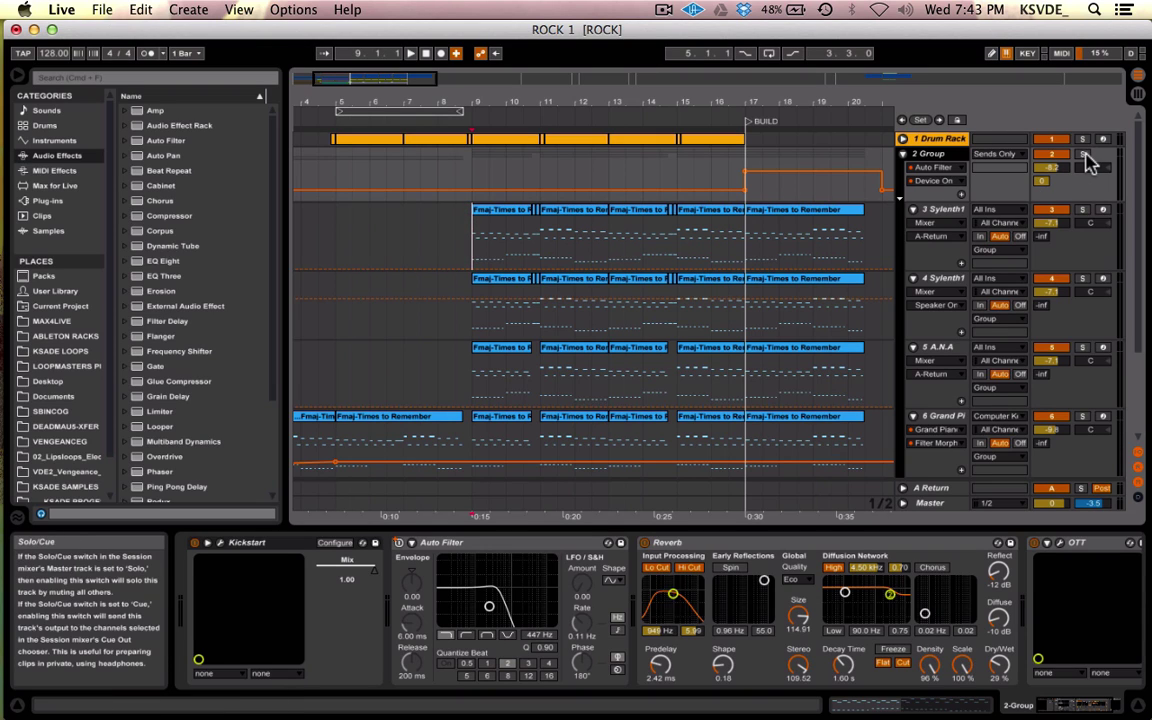
click(1083, 156)
key(space)
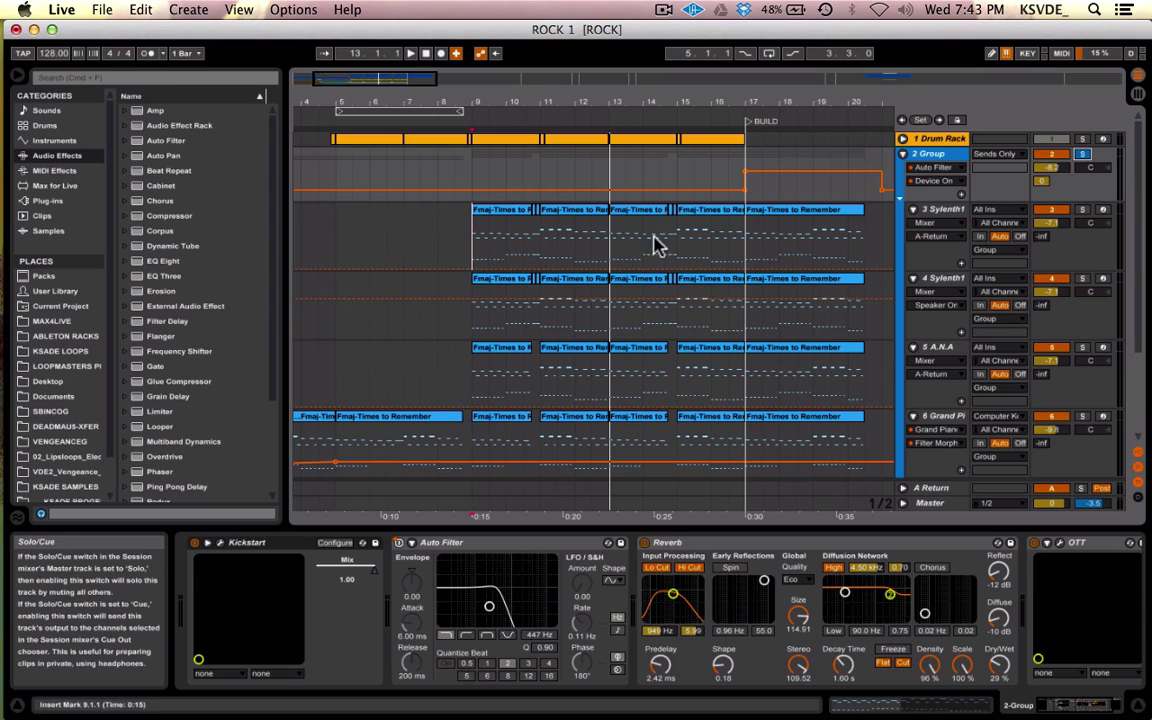
Review the device chains of the 3 Sylenth1, 4 Sylenth1, 5 A.N.A and 6 Grand Piano tracks one after another.
click(945, 212)
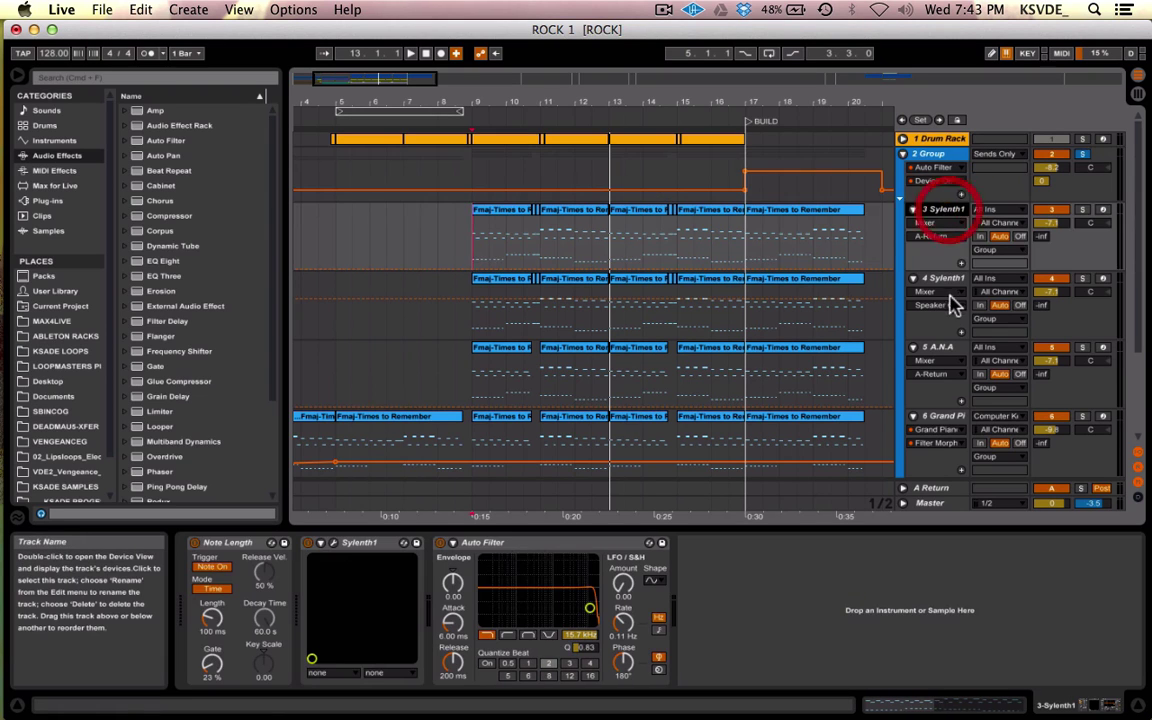
click(945, 280)
click(932, 348)
click(942, 414)
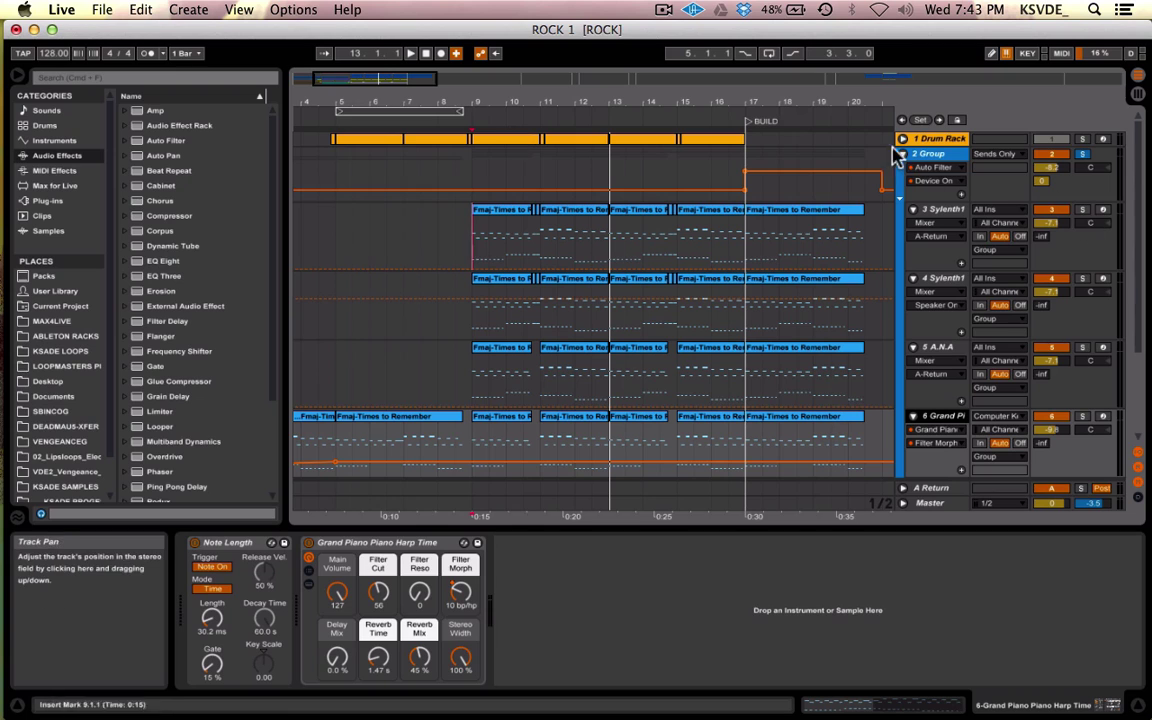
Show the 2 Group track's effect chain and examine its Auto Filter, Reverb and OTT devices.
click(940, 158)
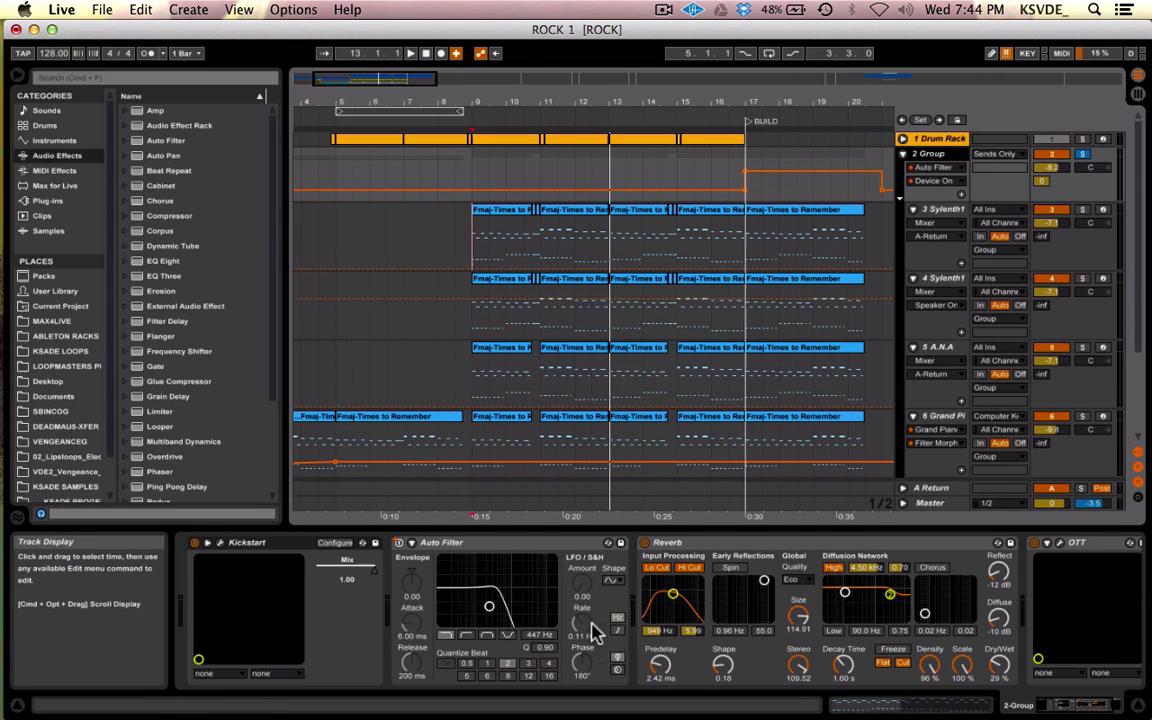
scroll(605, 640, right, 2)
scroll(605, 640, left, 2)
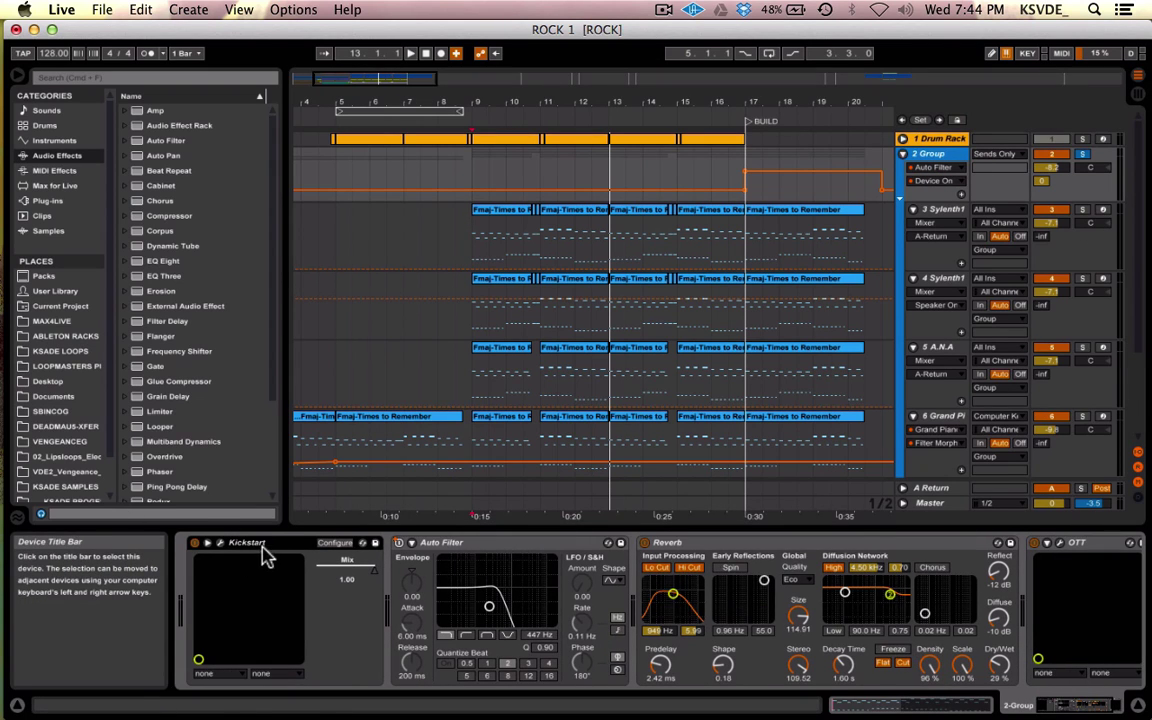
click(533, 548)
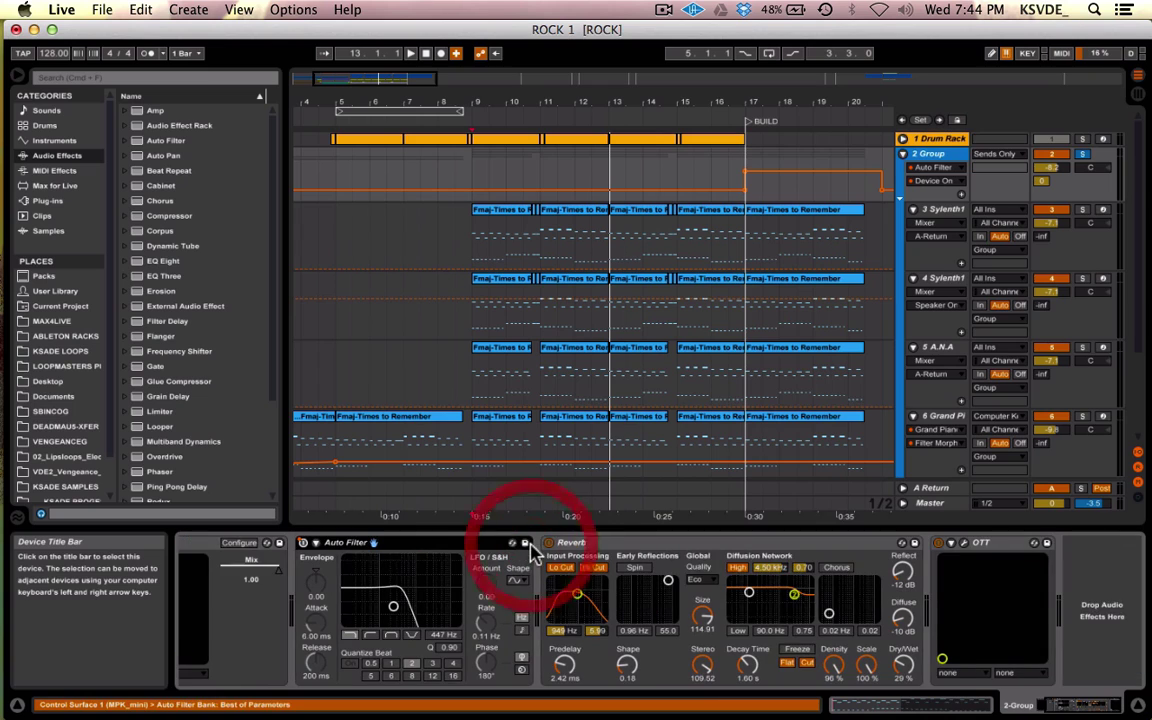
click(735, 545)
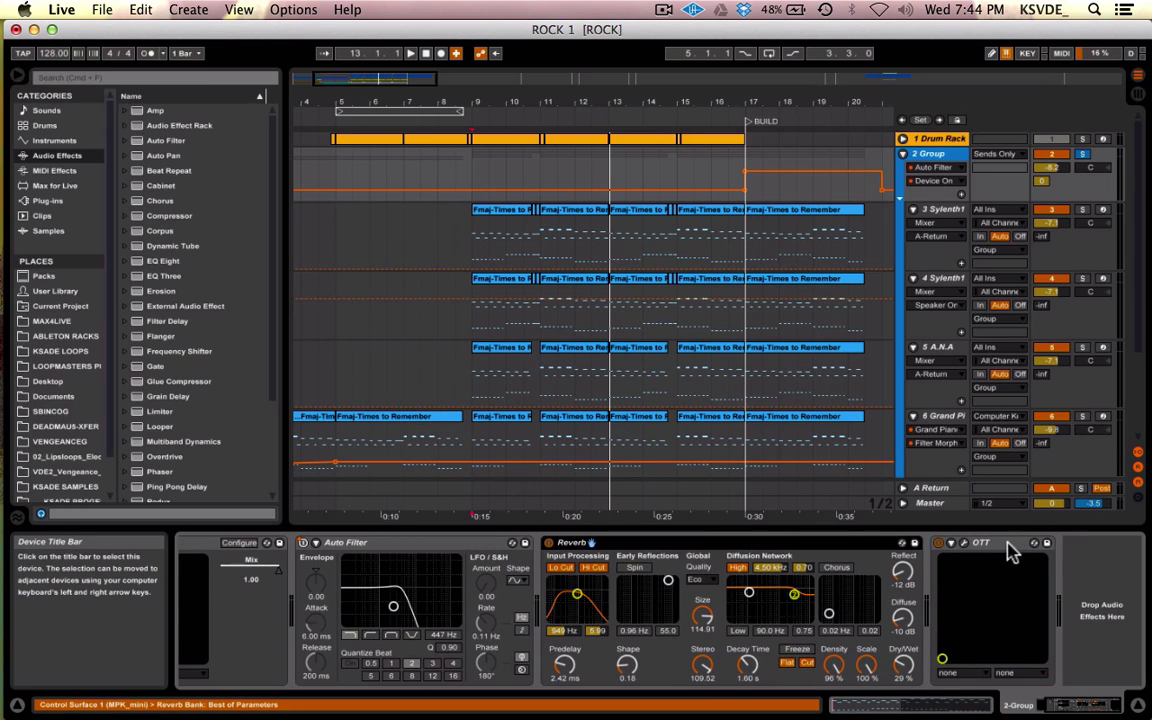
click(943, 546)
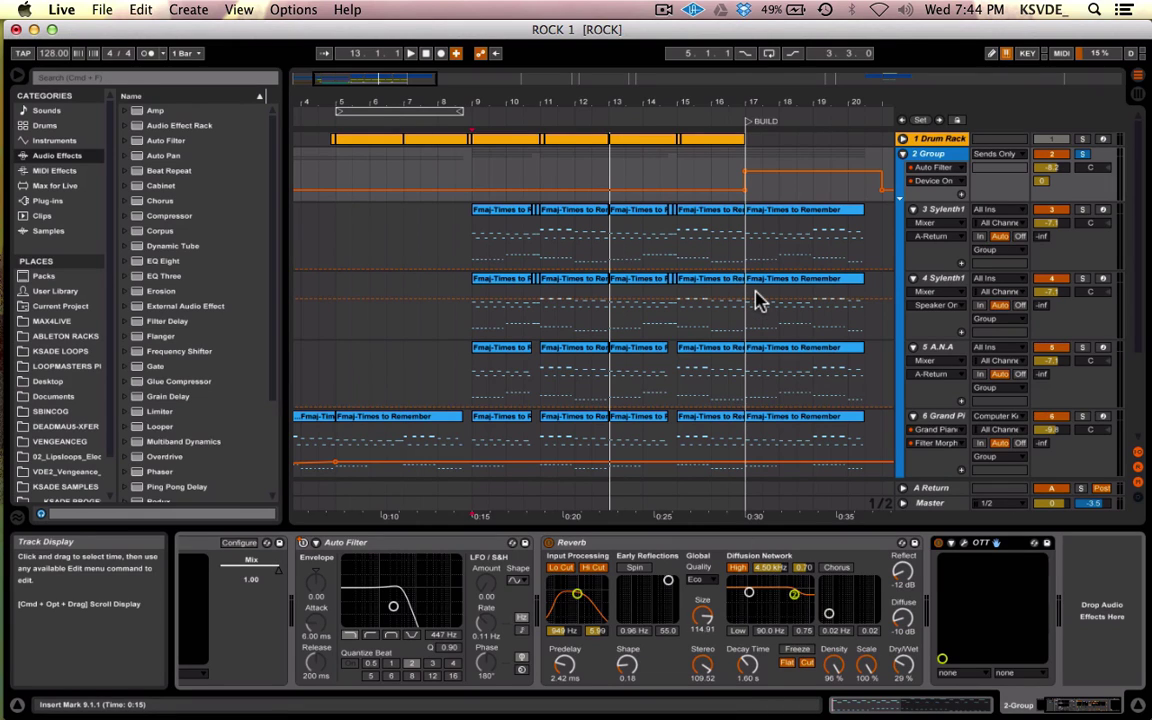
Open the group's OTT plug-in window and move it clear of the browser.
click(963, 543)
drag(147, 57, 336, 221)
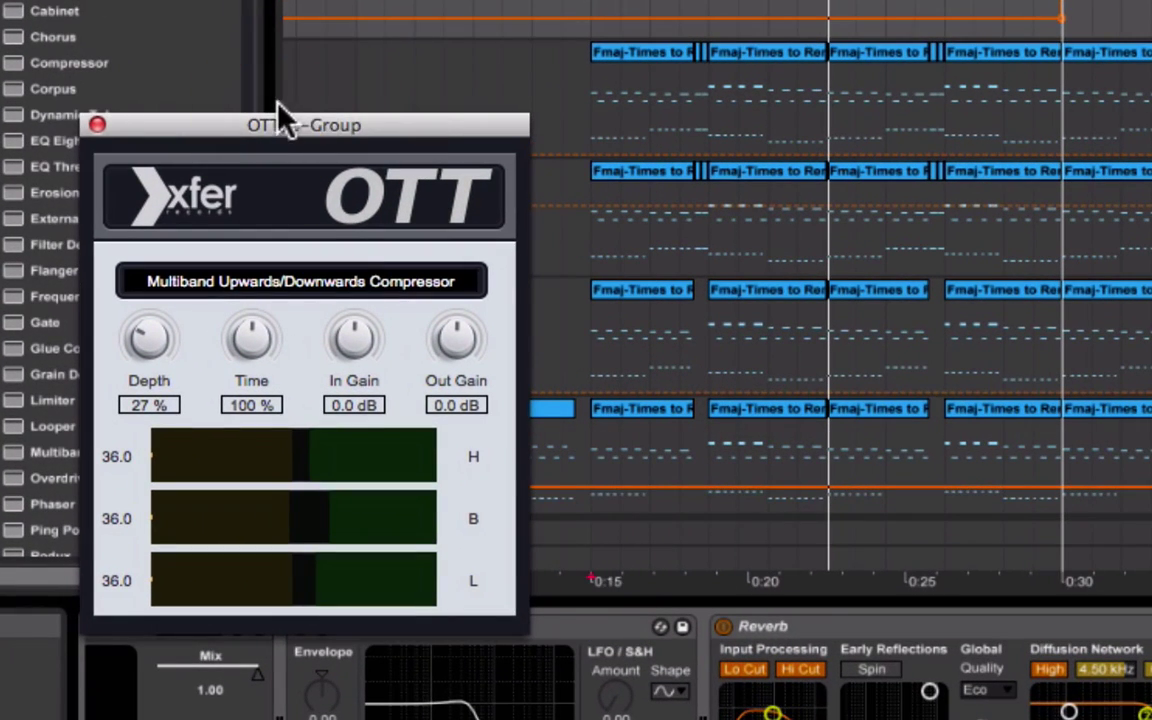
drag(286, 128, 1021, 134)
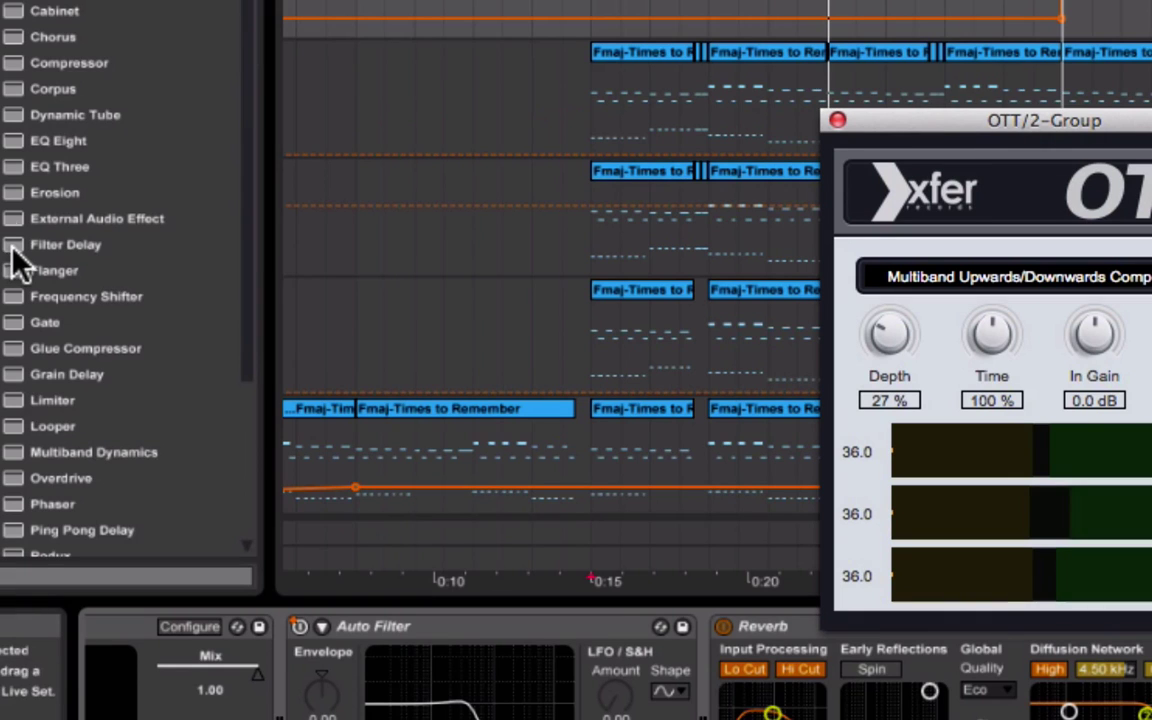
Expand Multiband Dynamics in the audio effects list to show its presets, including OTT.adv.
scroll(11, 230, down, 2)
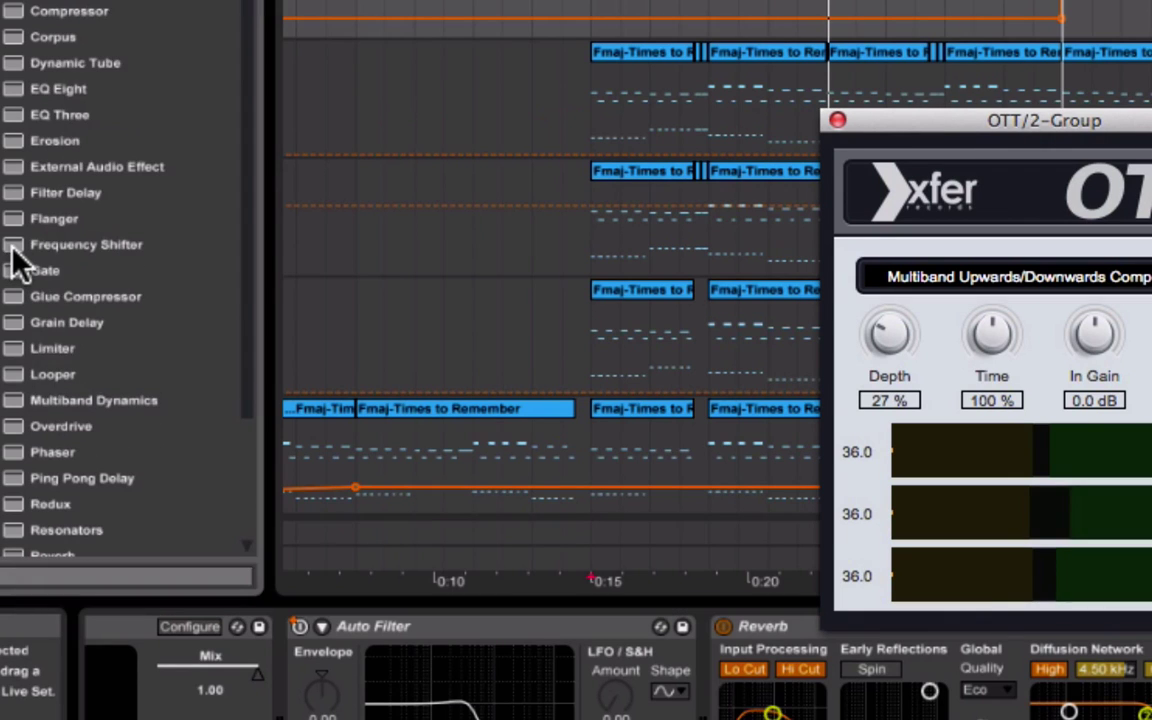
click(8, 62)
click(8, 62)
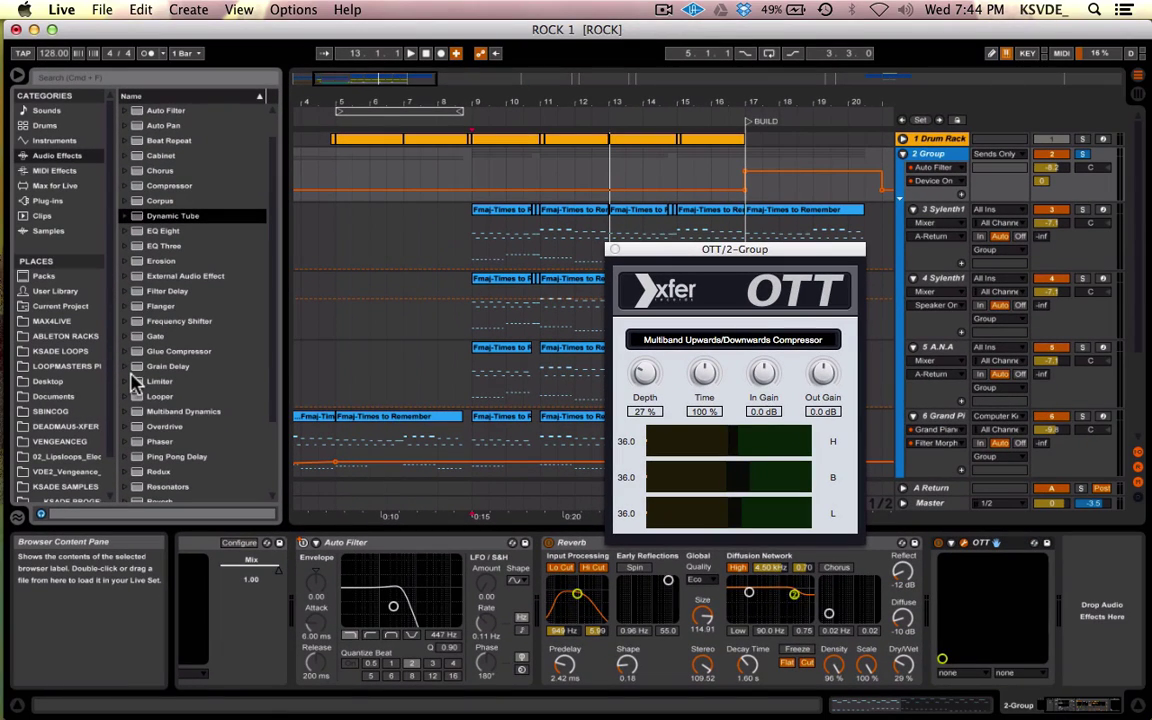
scroll(6, 258, down, 3)
click(128, 313)
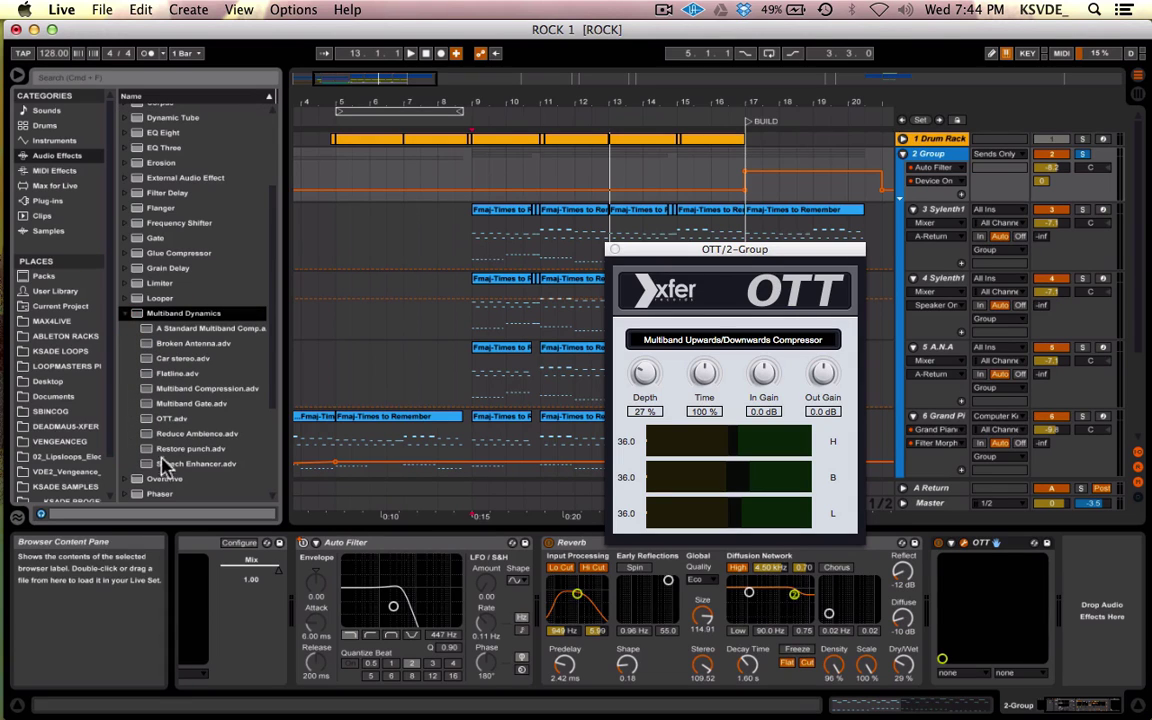
Reposition the OTT plug-in window over the arrangement to examine its controls, and close it.
drag(674, 259, 385, 222)
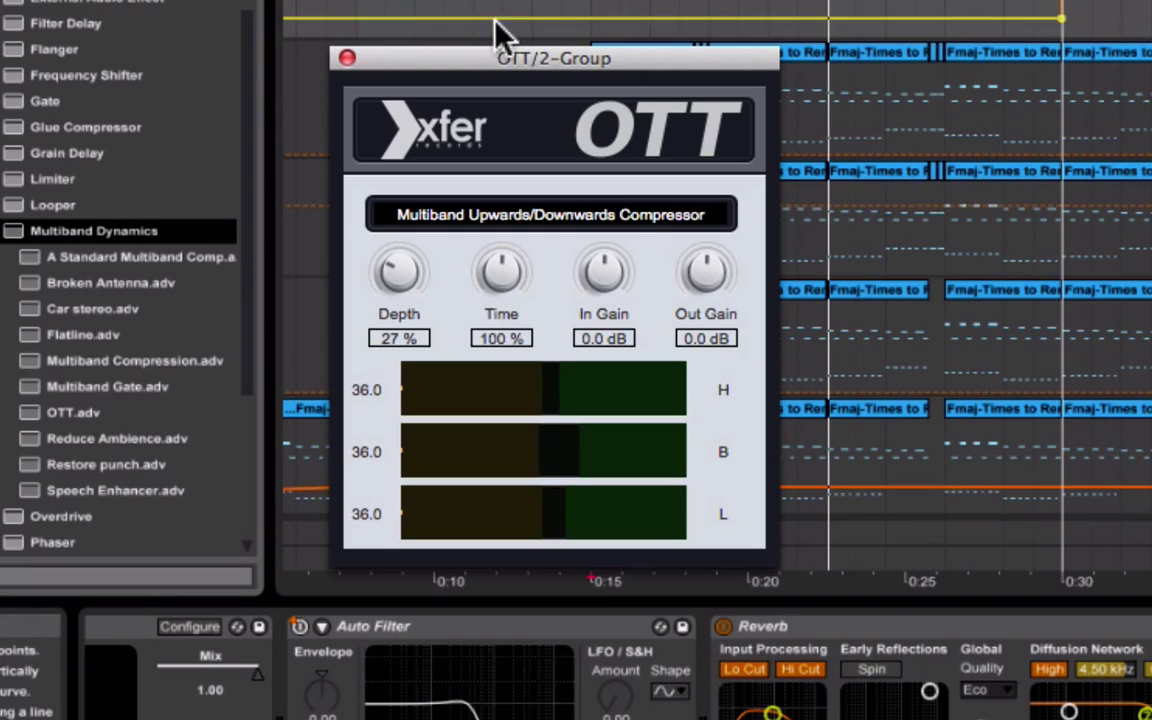
drag(476, 58, 458, 24)
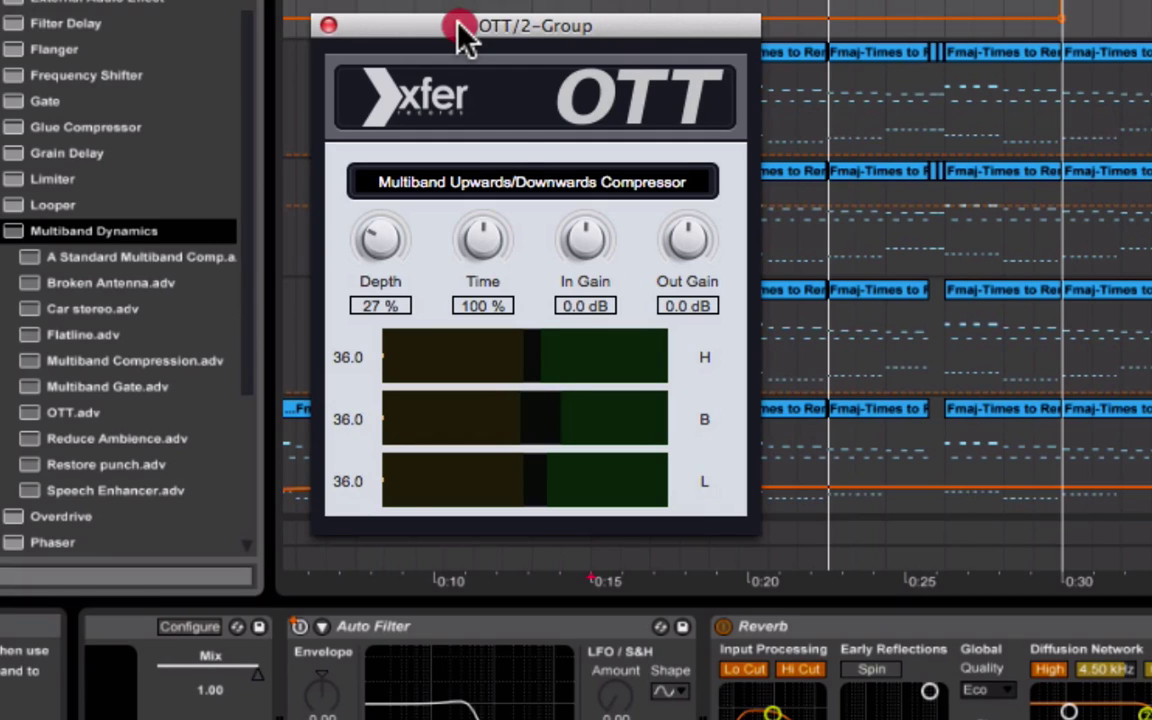
drag(463, 38, 563, 35)
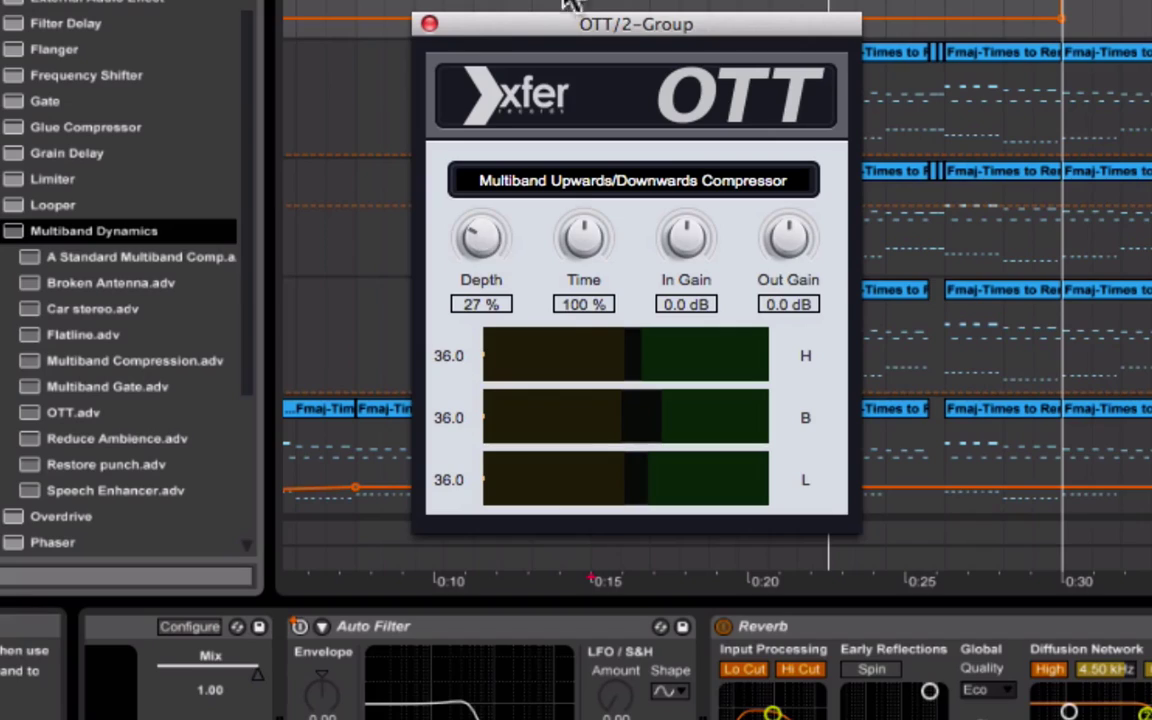
click(430, 23)
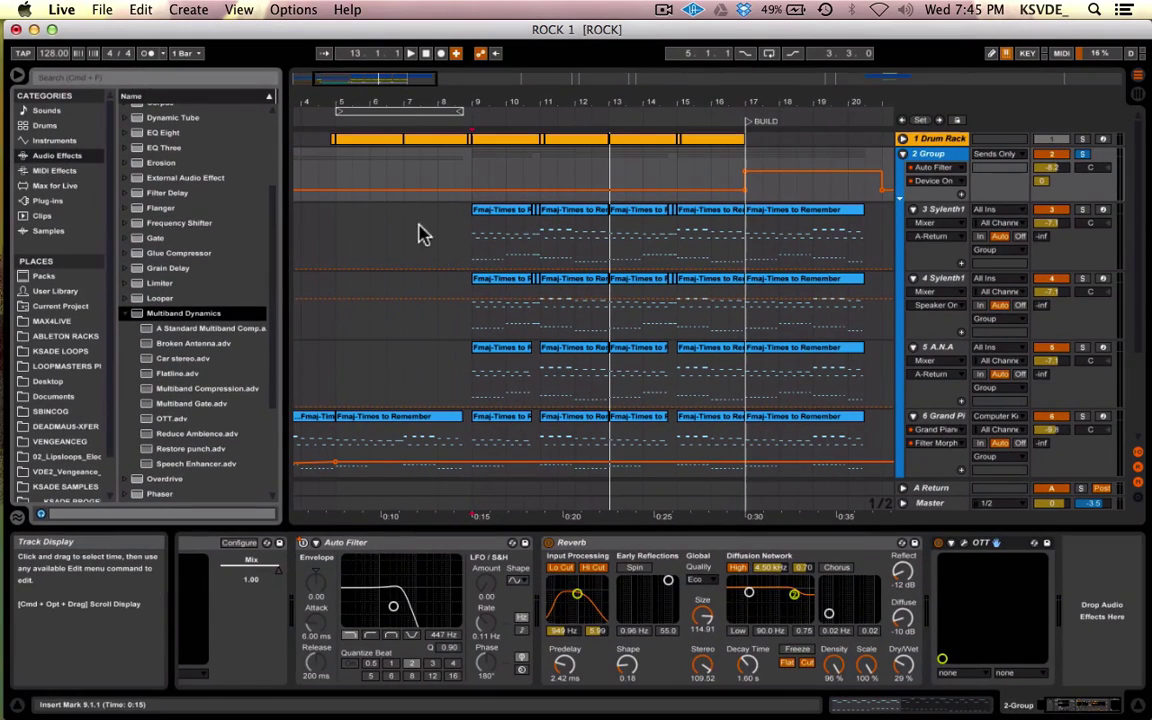
Reset the playback start to bar 9, select the 2 Group track and play the soloed group.
click(468, 240)
click(940, 153)
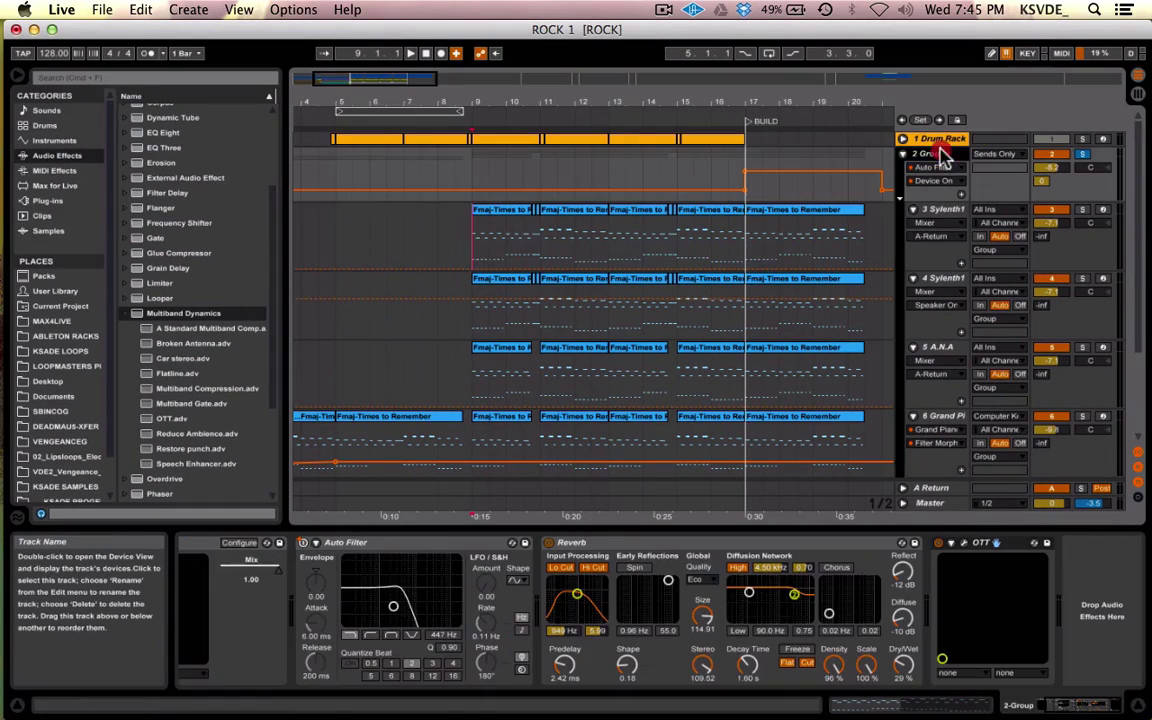
key(space)
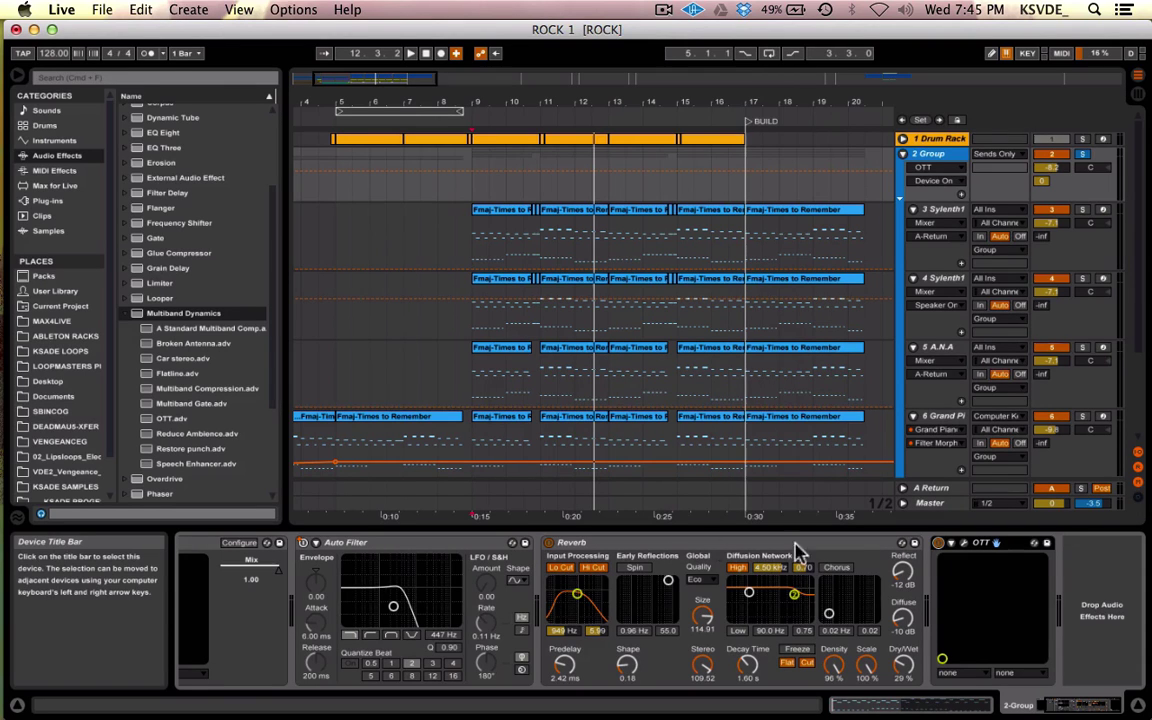
Examine the Reverb device's settings and its place in the 2 Group effect chain between Auto Filter and OTT.
click(726, 542)
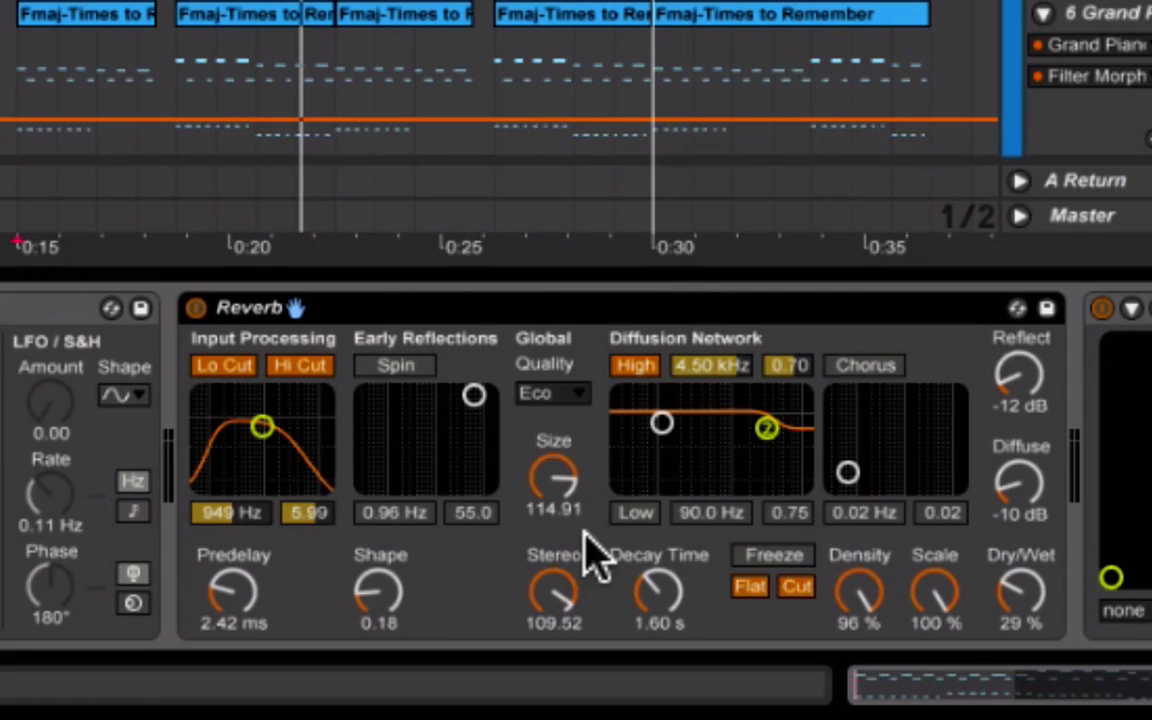
scroll(591, 553, left, 3)
scroll(591, 553, right, 4)
scroll(591, 553, left, 4)
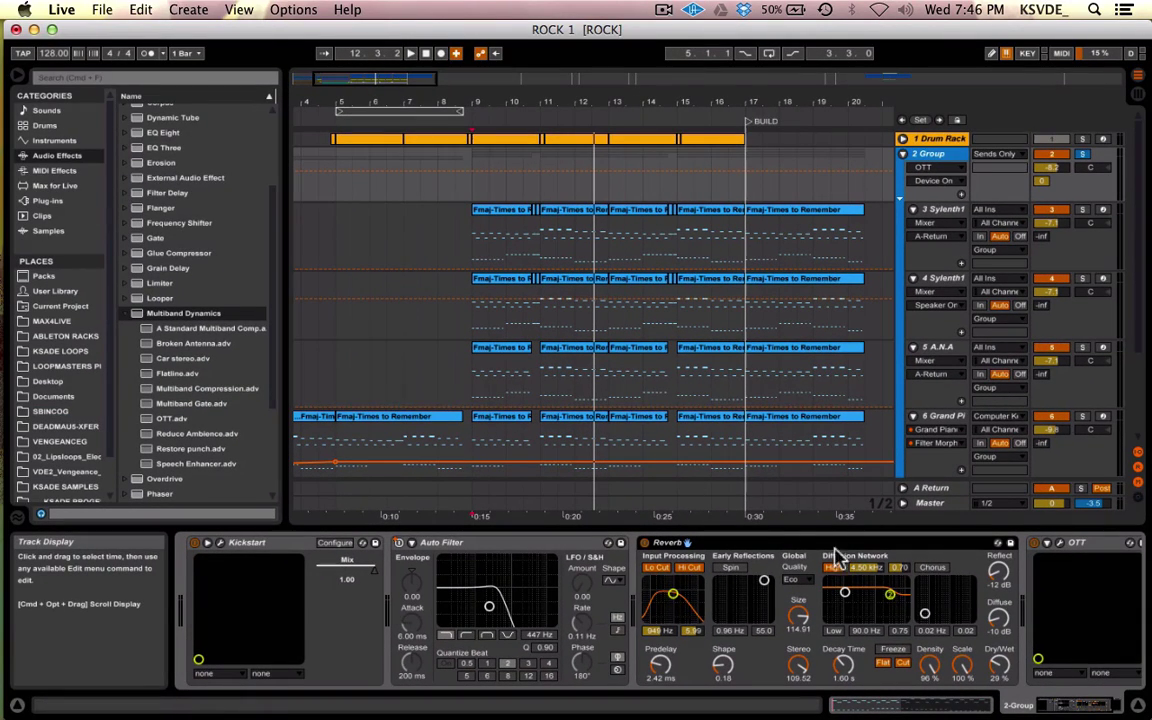
scroll(820, 560, right, 2)
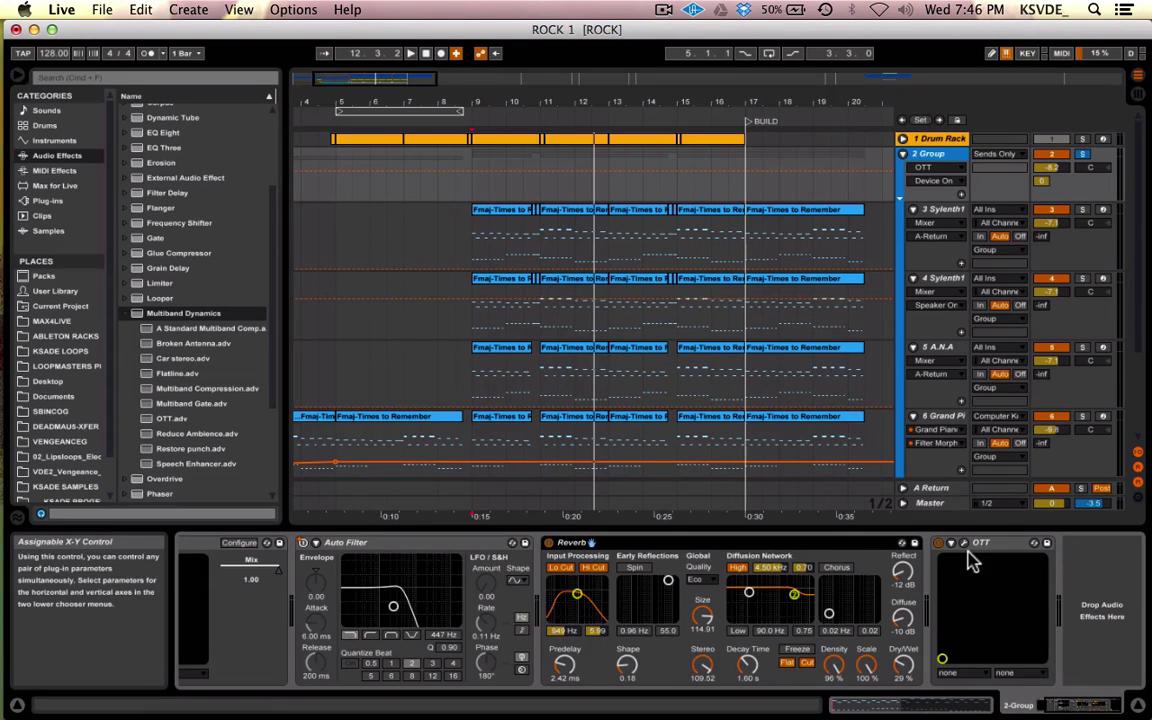
scroll(410, 620, left, 2)
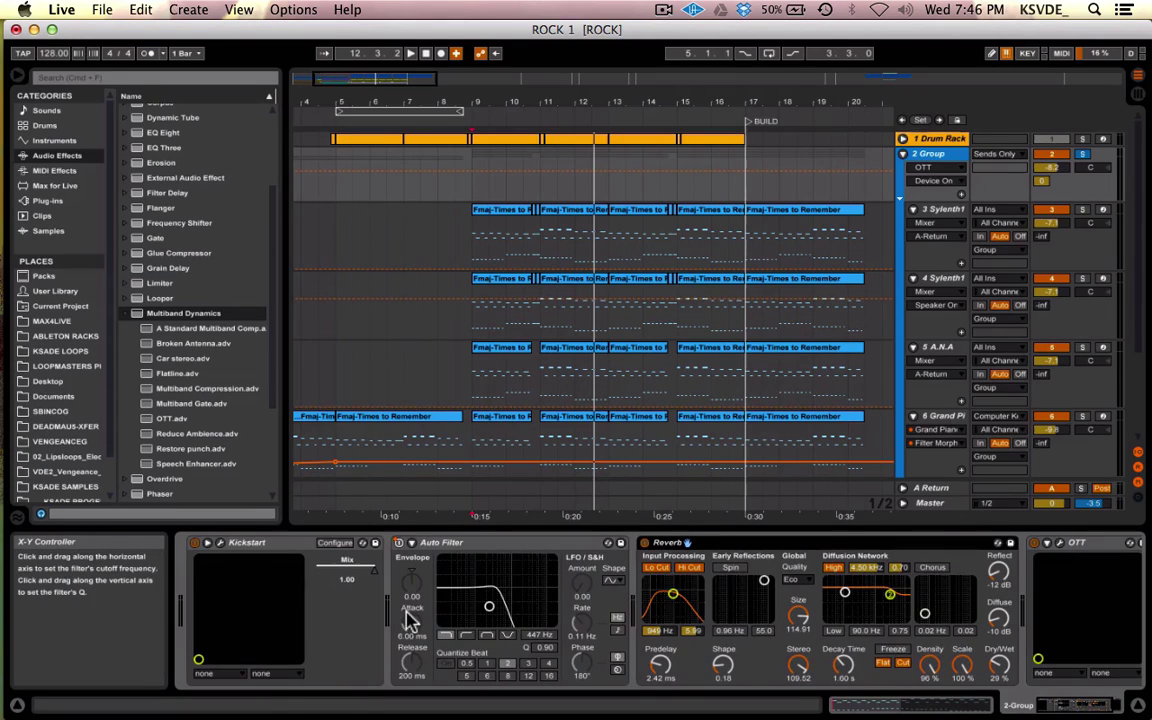
Show the Auto Filter's Device On automation on the 2 Group track and play from the BUILD marker at bar 17.
click(482, 542)
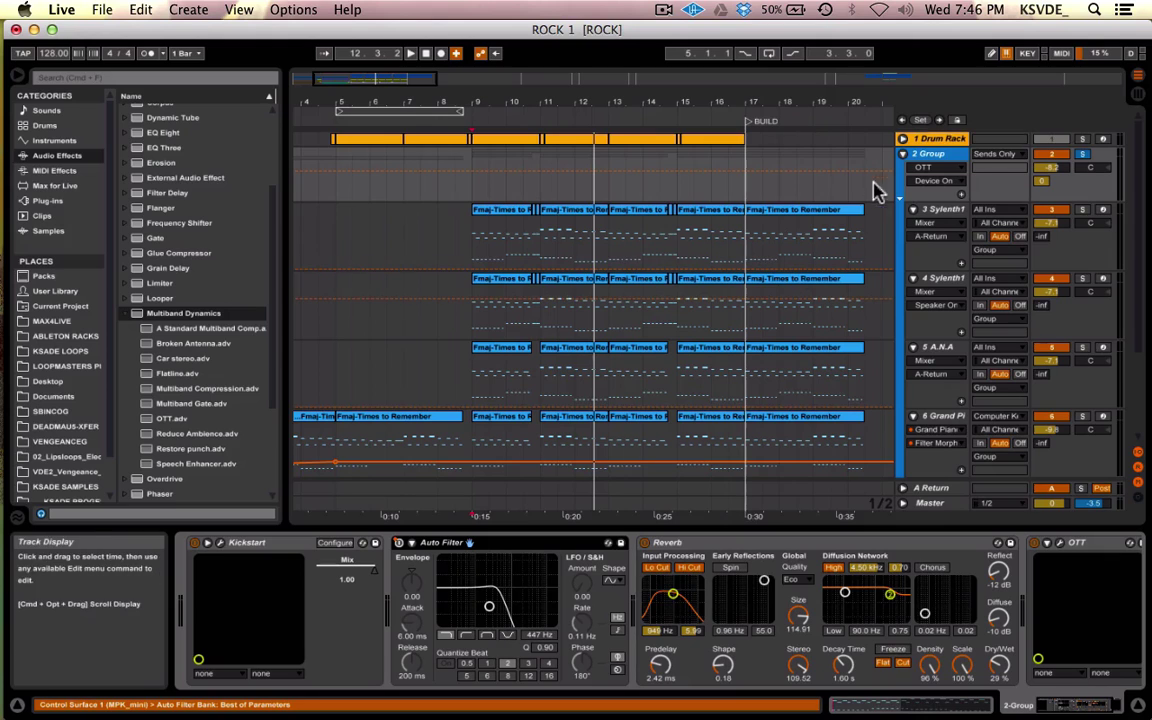
click(935, 167)
click(940, 193)
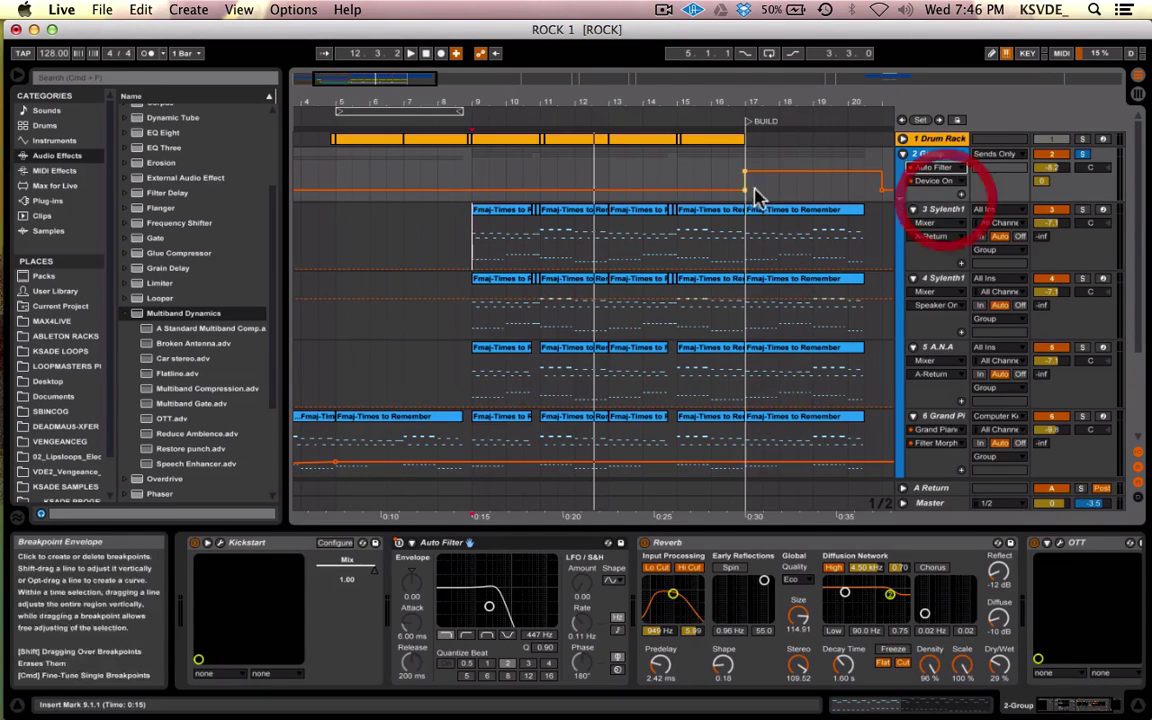
click(746, 232)
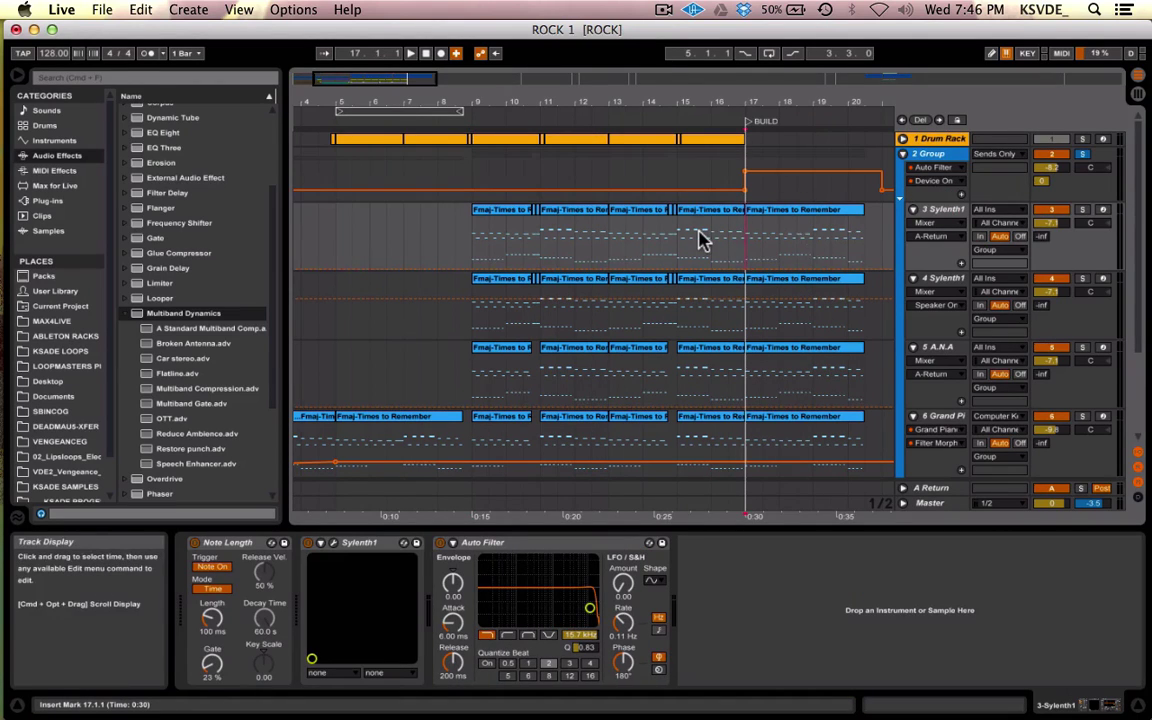
key(space)
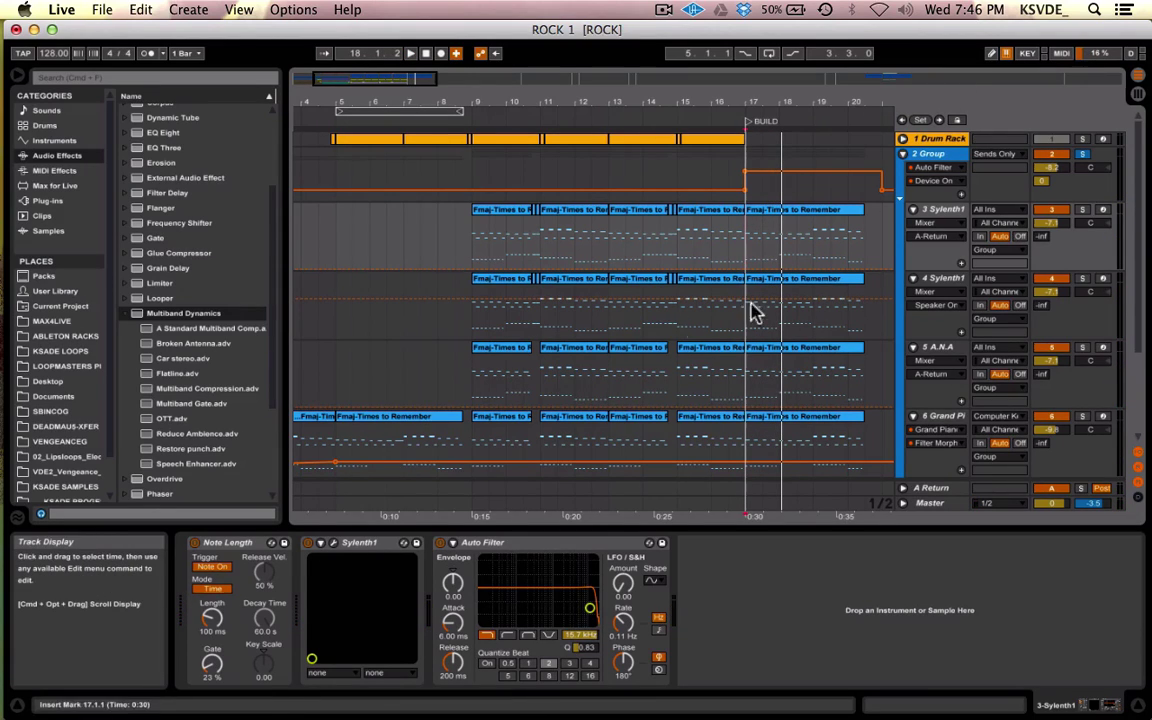
Open the Kickstart plug-in window from the 2 Group effect chain and move it over the arrangement.
click(928, 157)
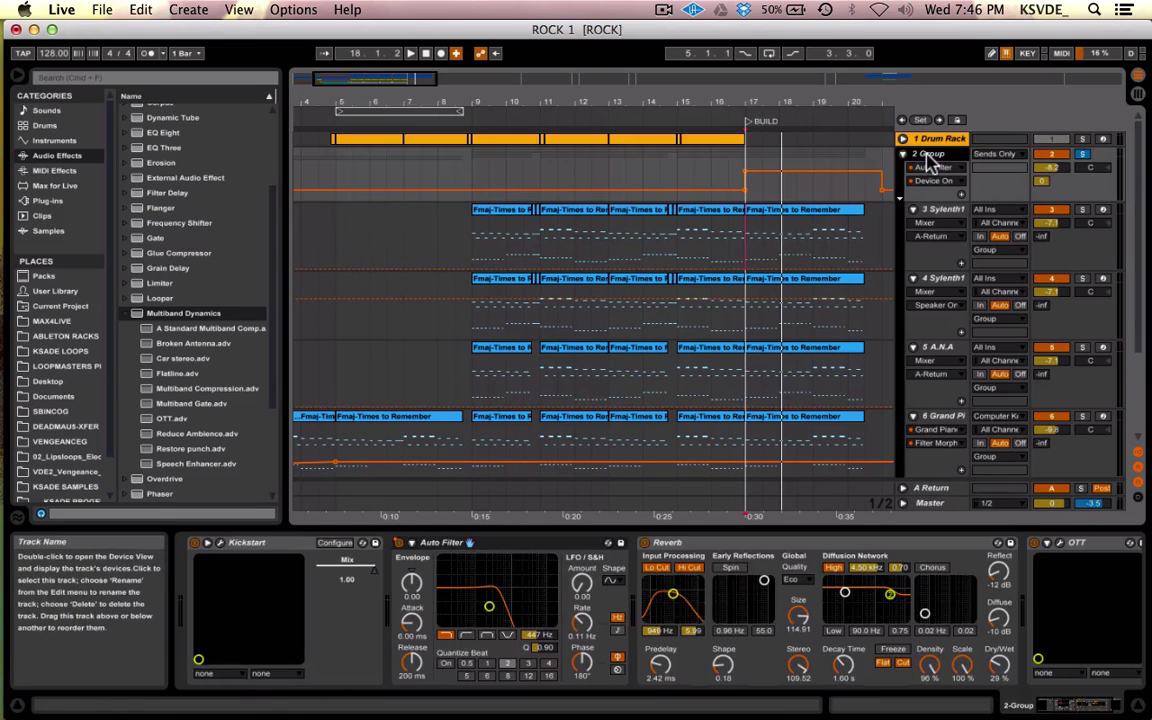
click(219, 543)
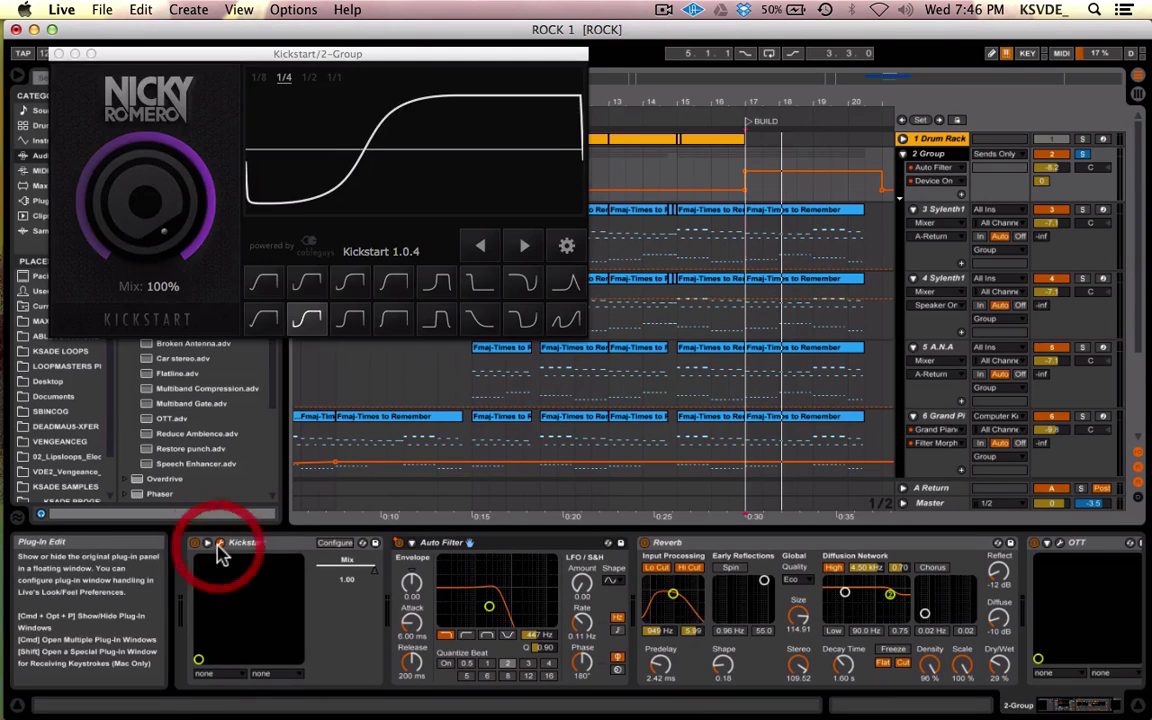
drag(282, 58, 535, 190)
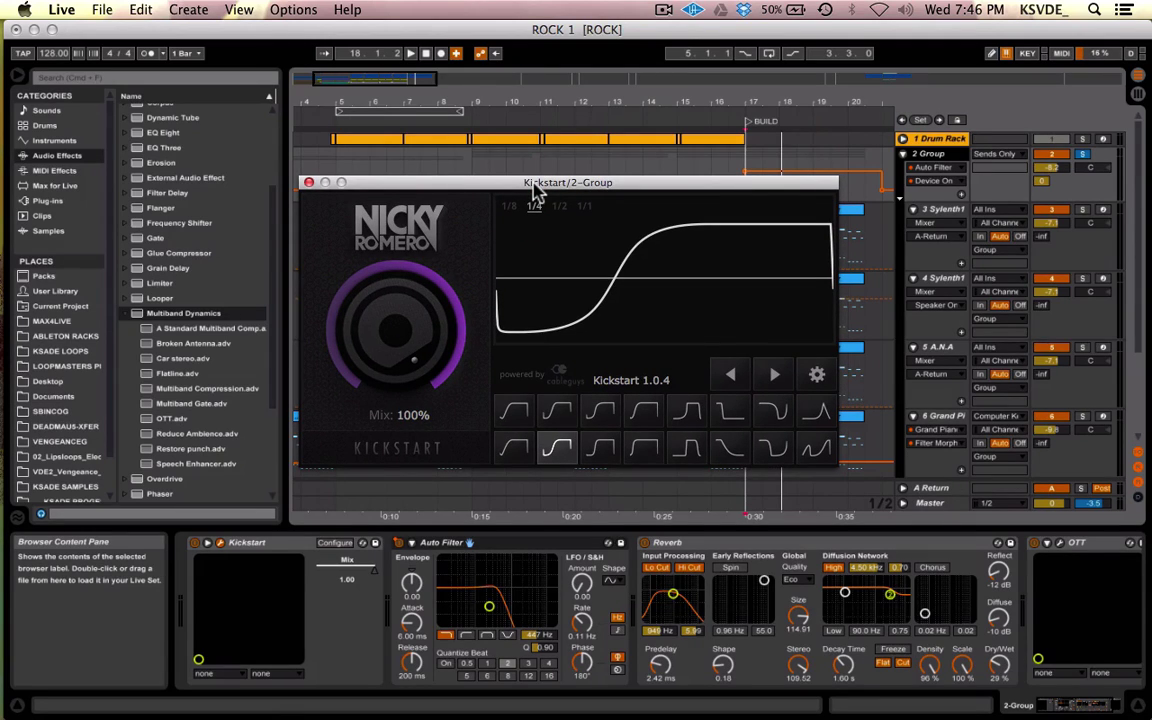
Move the Kickstart window aside, close it, and show its Mix automation on the 2 Group track.
drag(535, 190, 446, 222)
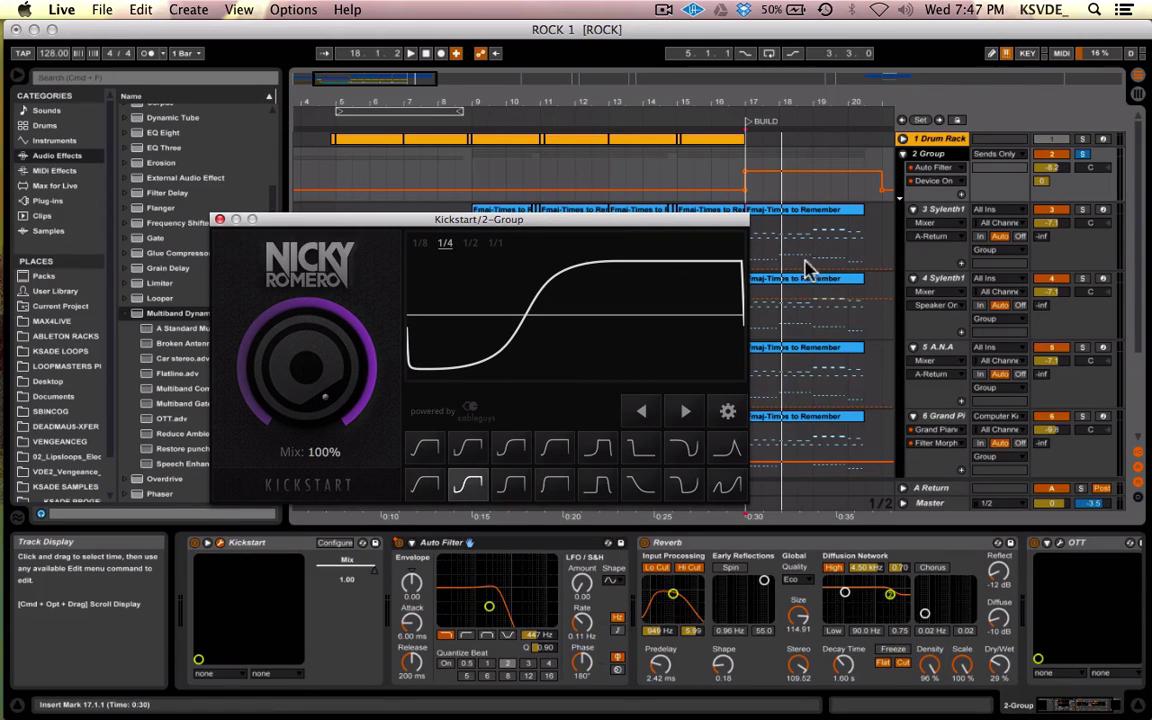
click(577, 220)
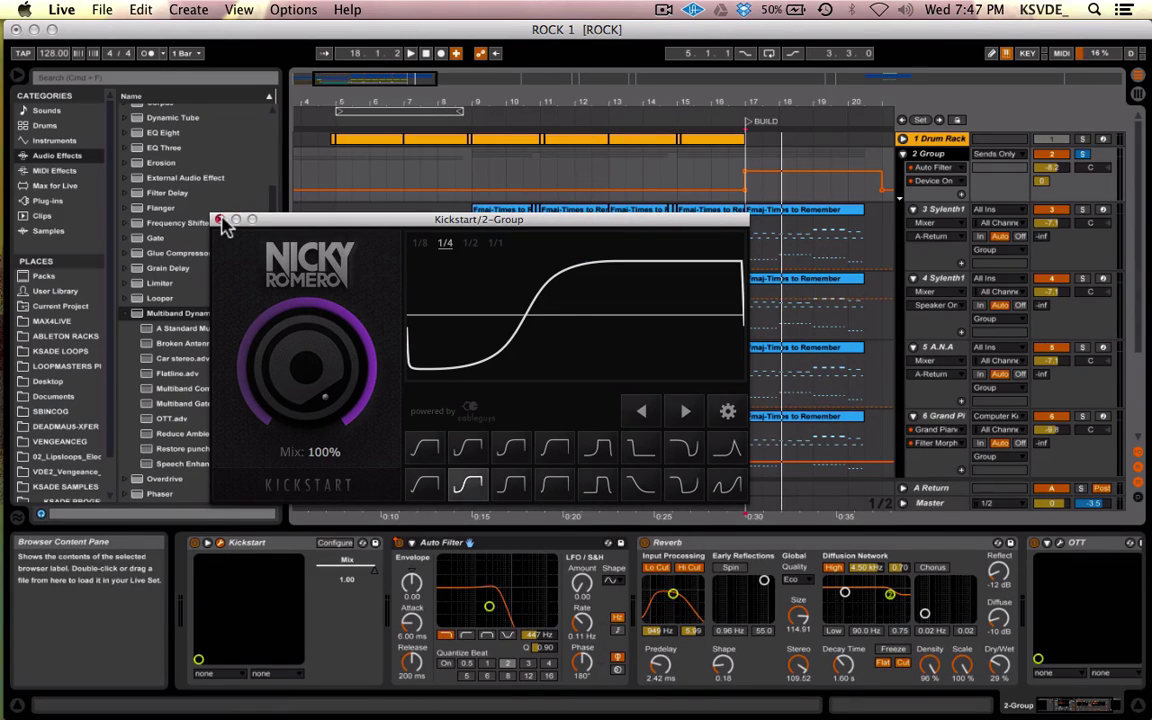
click(220, 220)
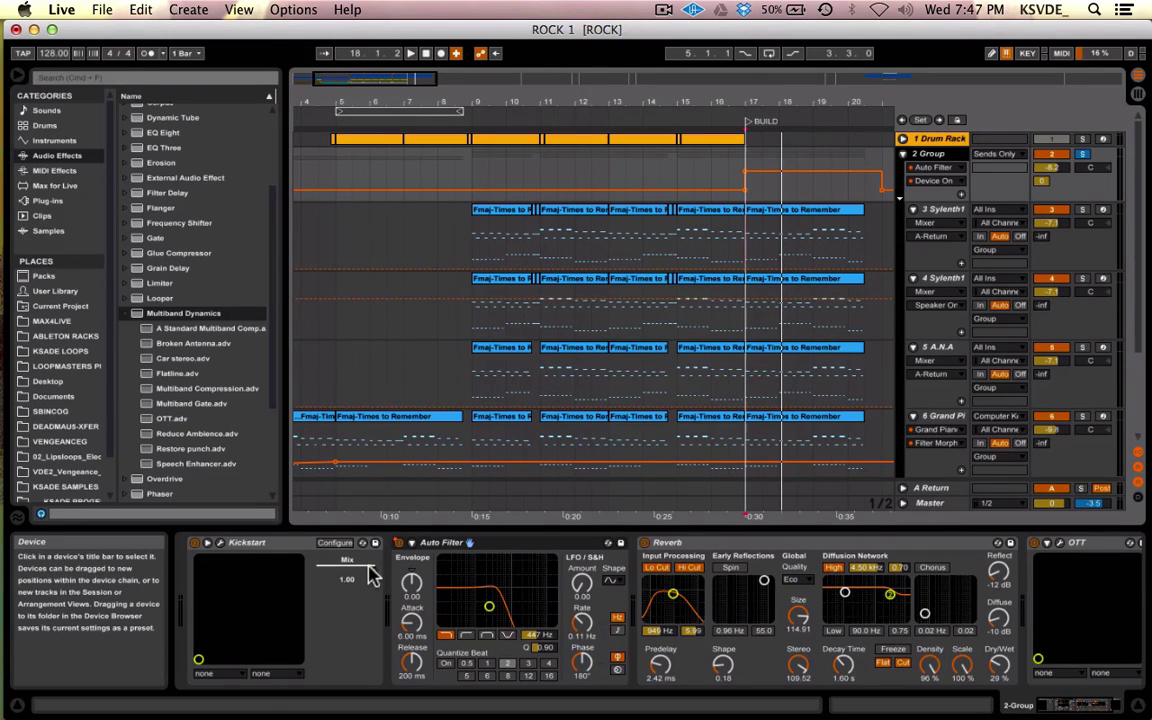
drag(372, 577, 372, 581)
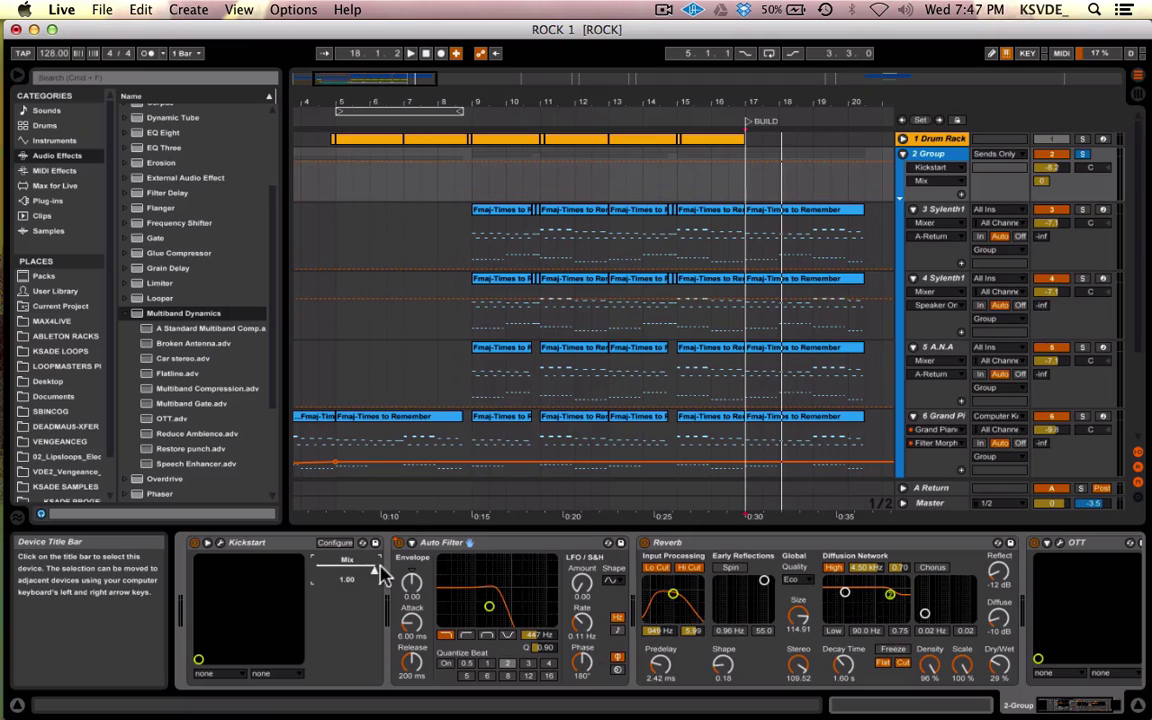
Play the soloed 2 Group from bar 9 and toggle the Kickstart device to compare the sound with and without it.
click(469, 243)
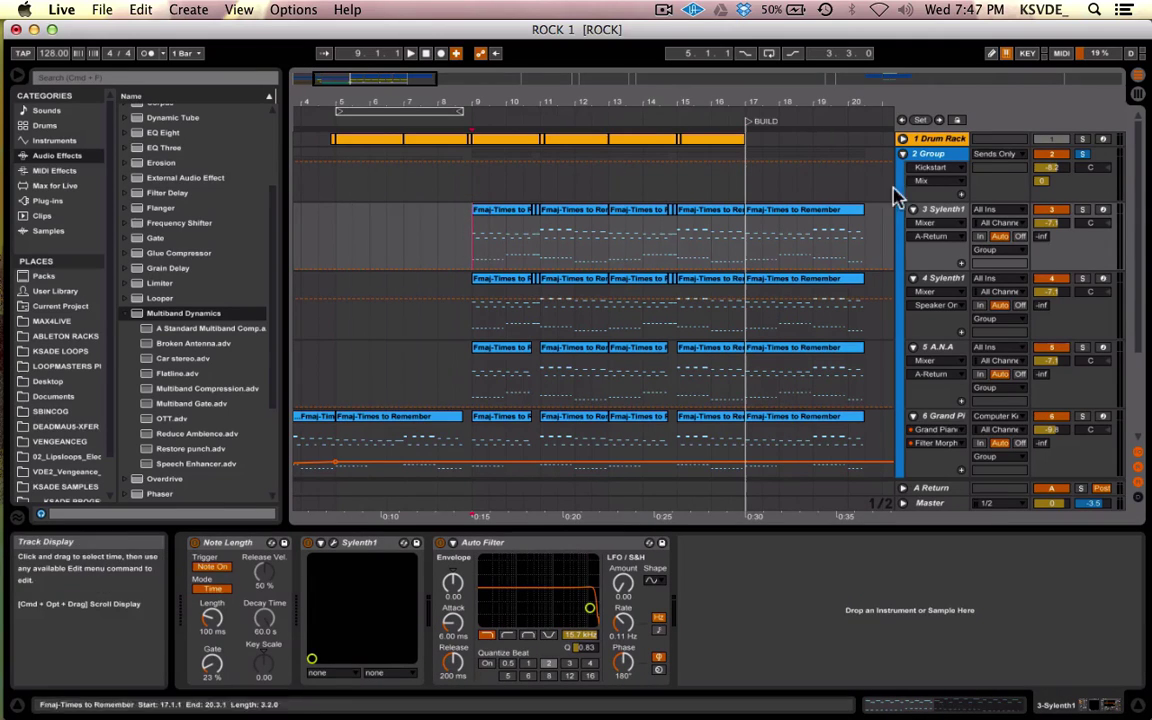
click(920, 160)
key(space)
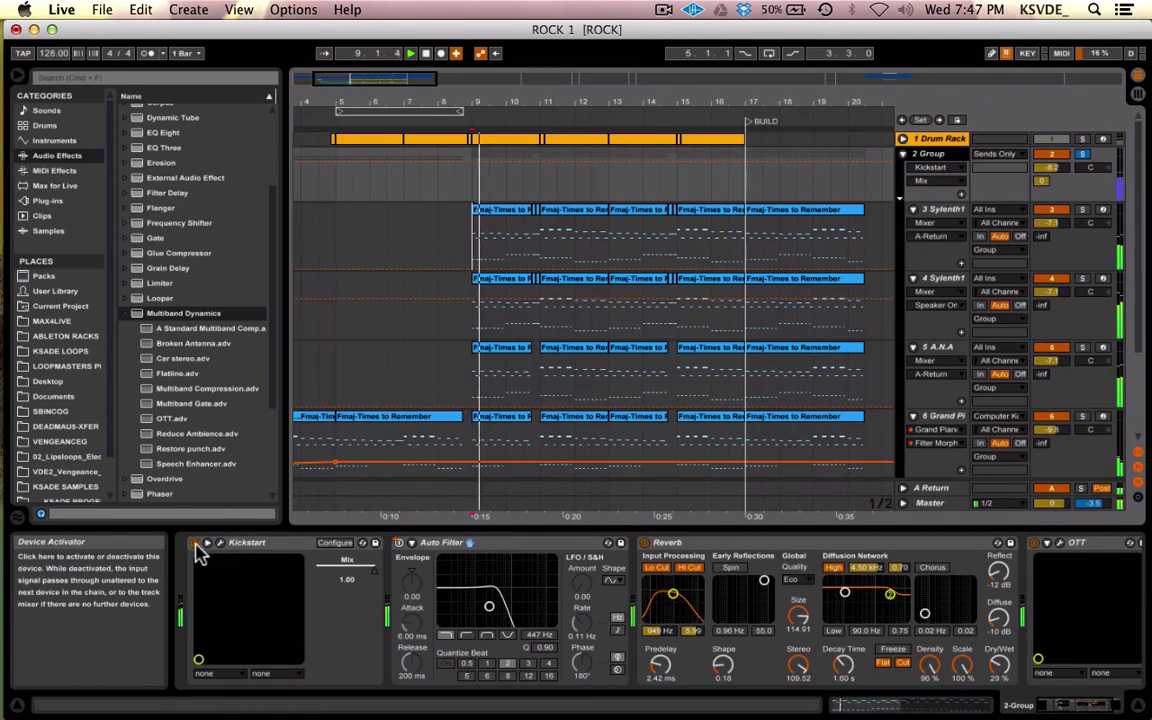
click(197, 545)
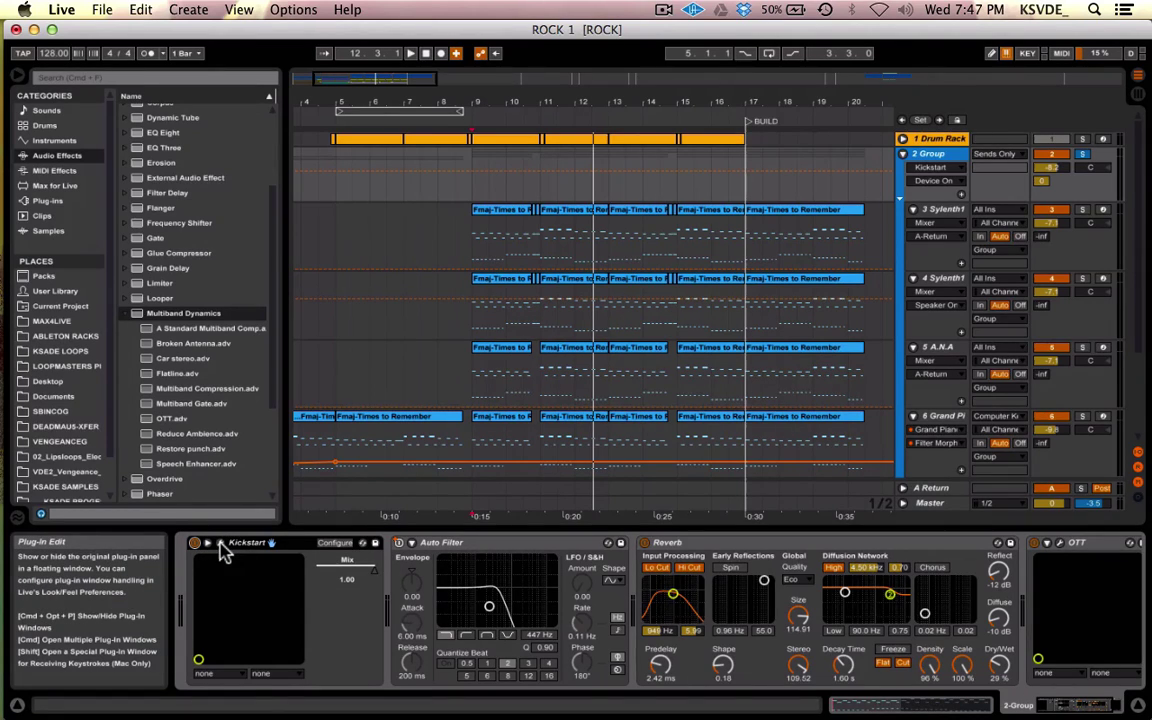
Open the Kickstart window on 2 Group, lower its Mix to 54% and play the group from bar 9.
click(222, 544)
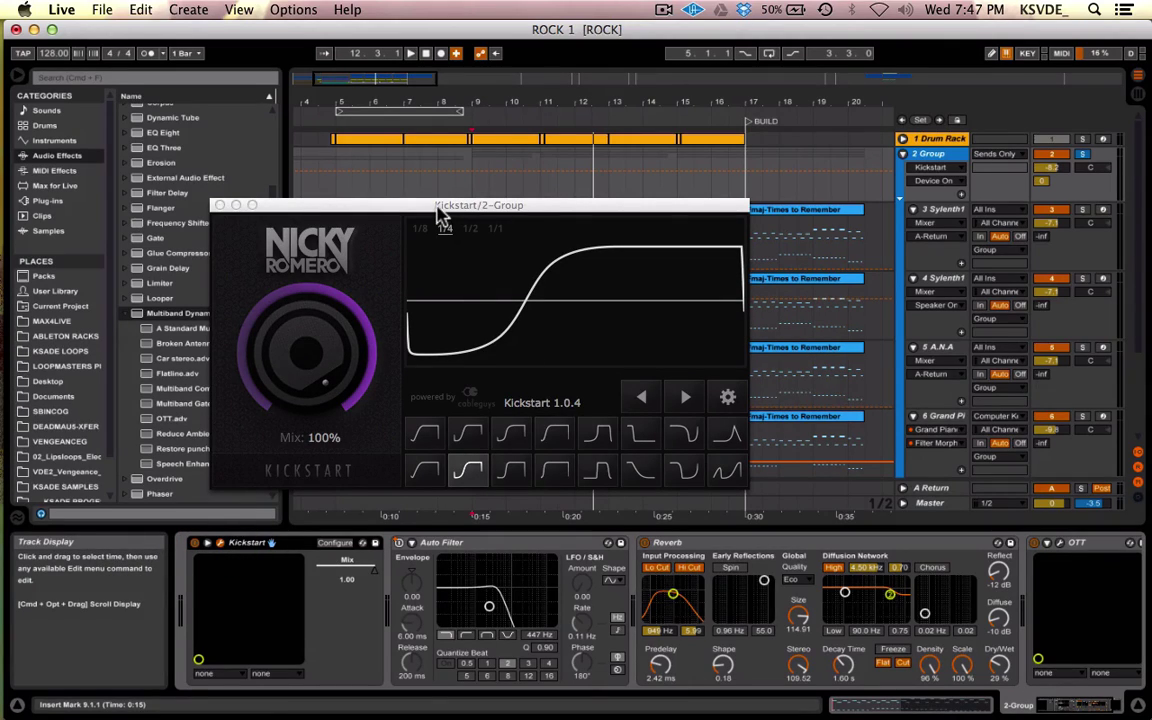
click(302, 298)
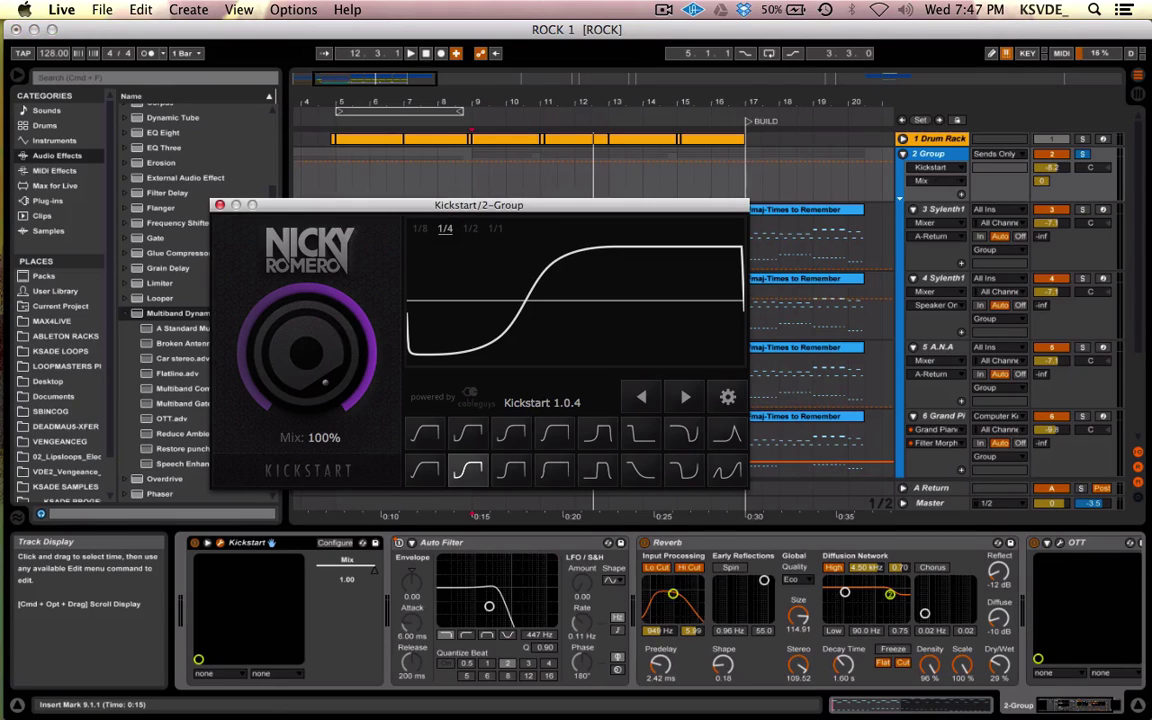
drag(302, 298, 302, 338)
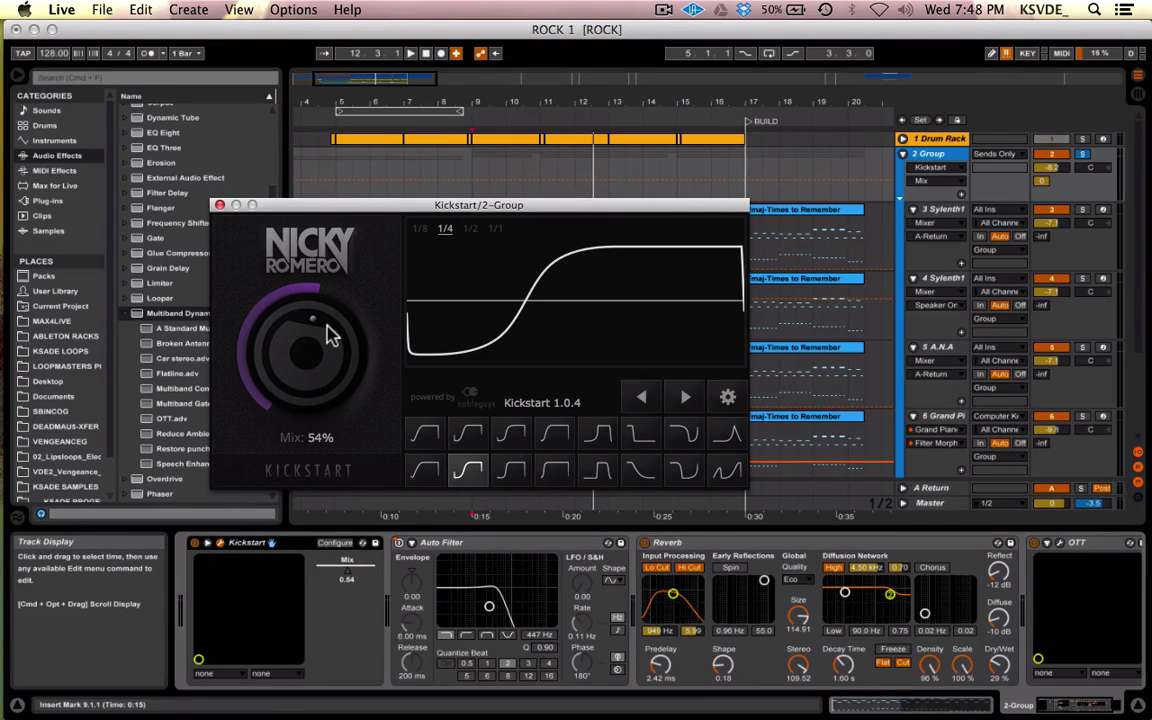
drag(548, 200, 476, 278)
click(478, 238)
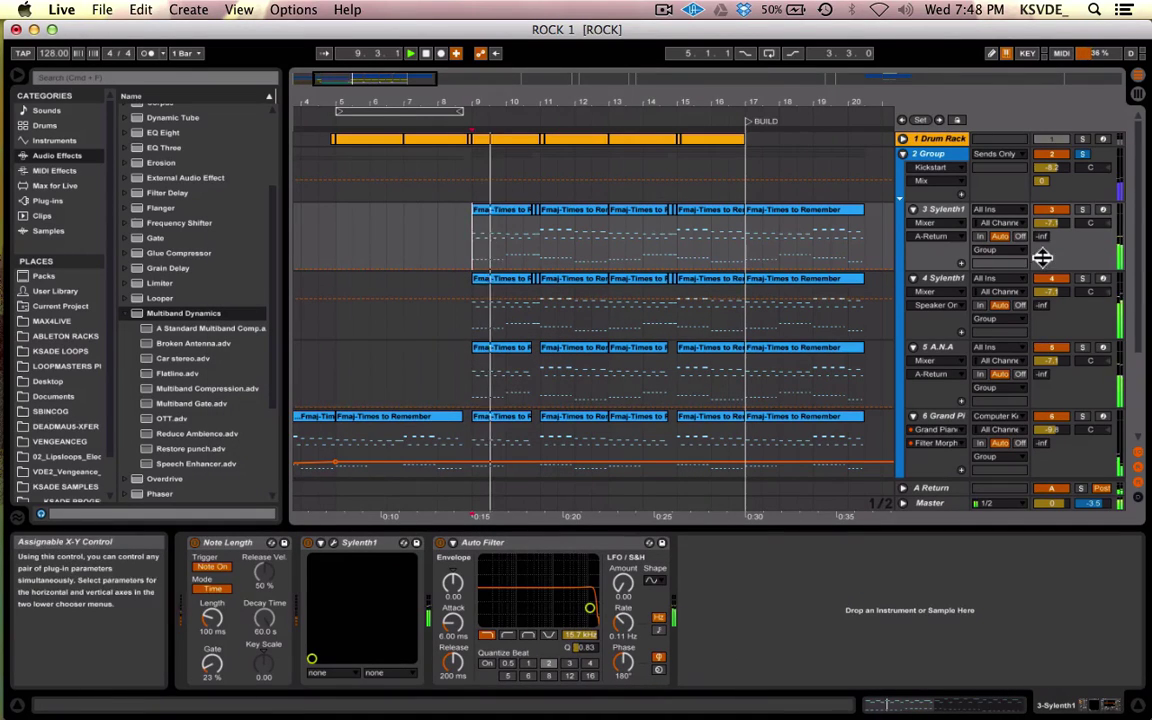
click(936, 156)
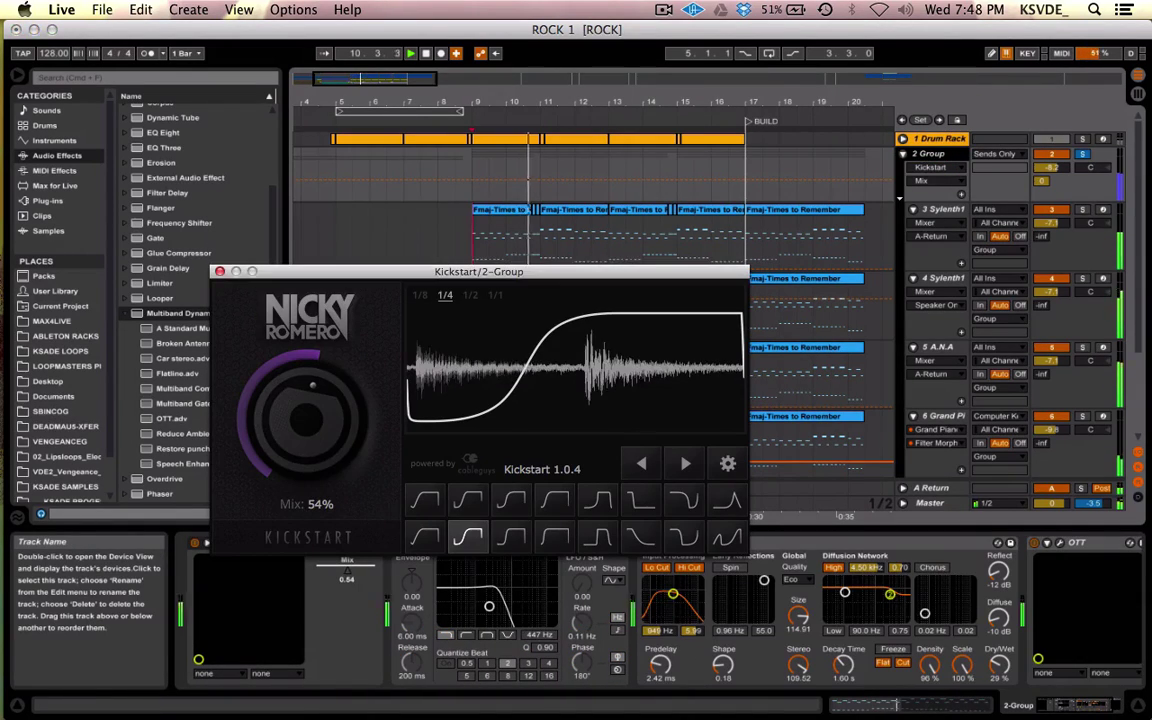
Raise Kickstart's Mix back to 100%, view its window once more and close it.
drag(306, 415, 306, 370)
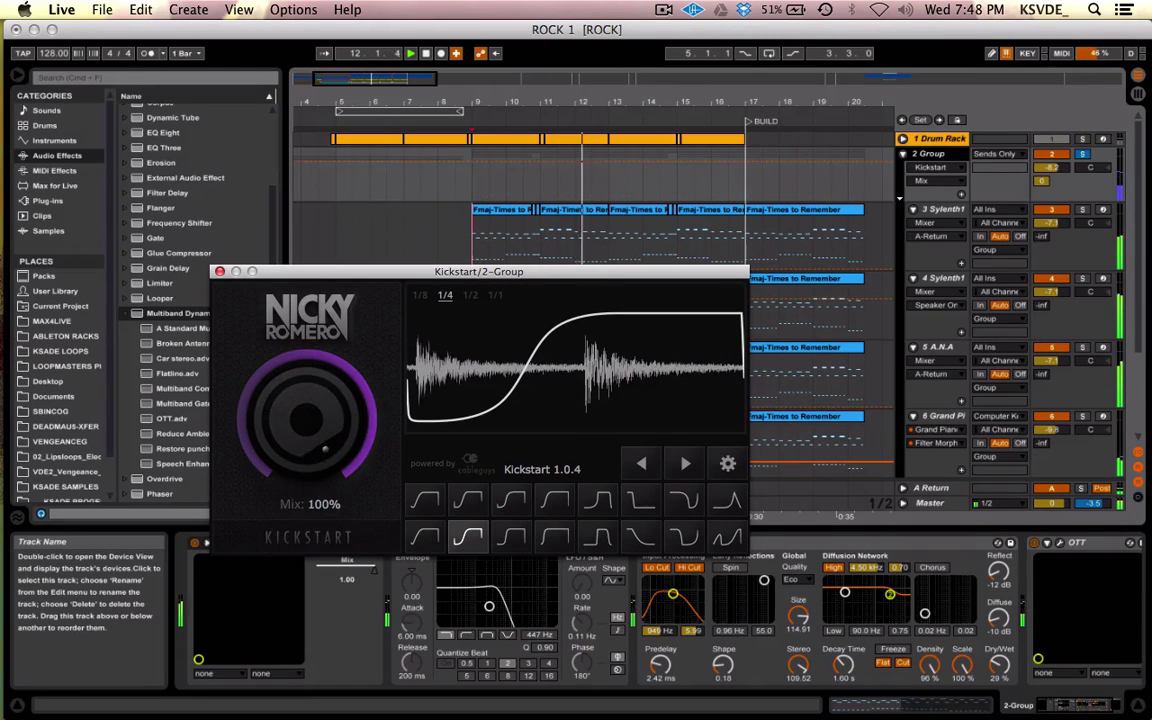
click(219, 271)
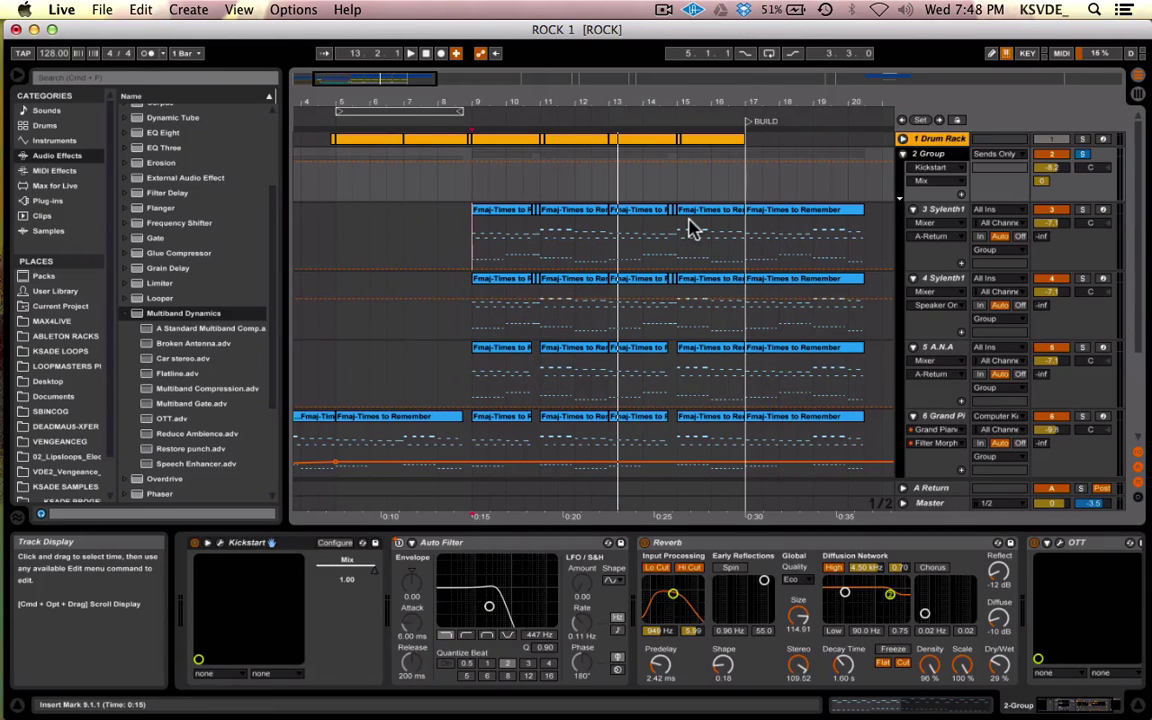
click(221, 544)
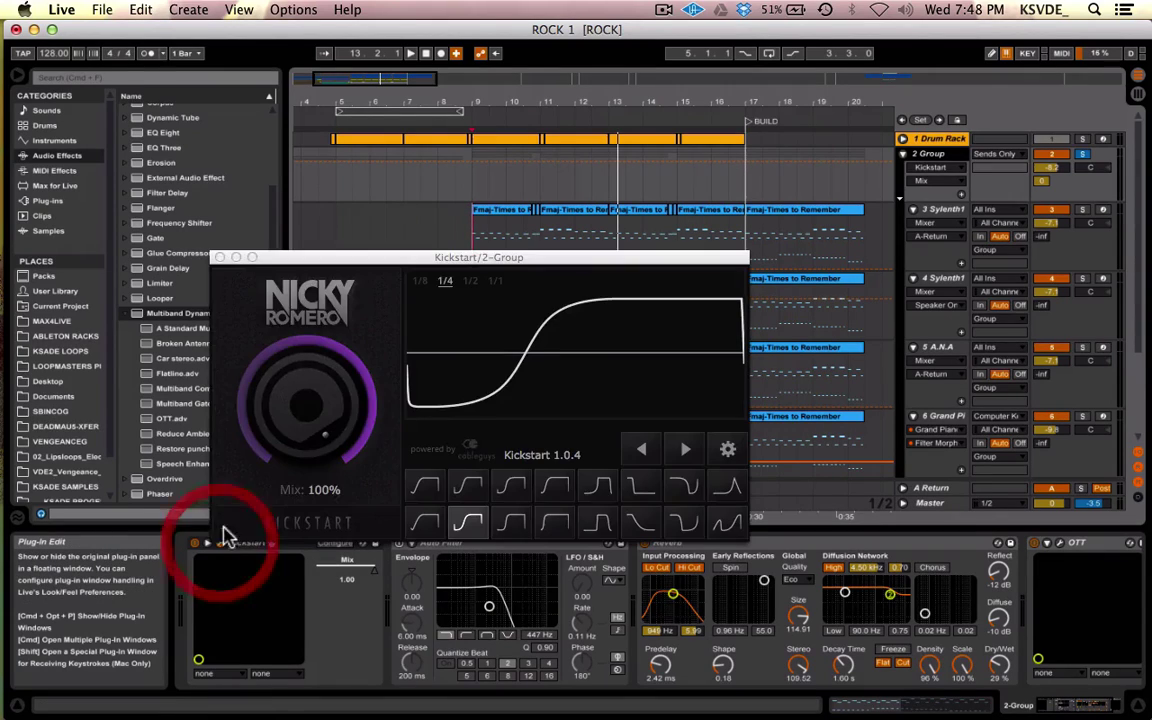
drag(347, 254, 432, 253)
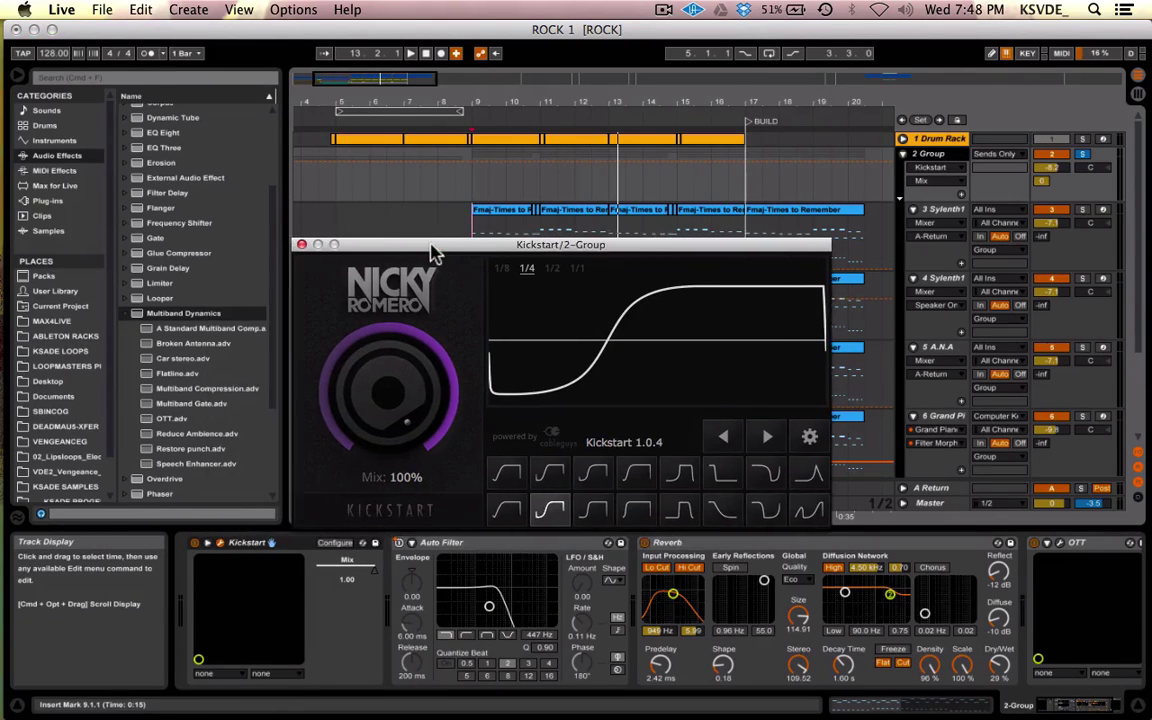
click(301, 244)
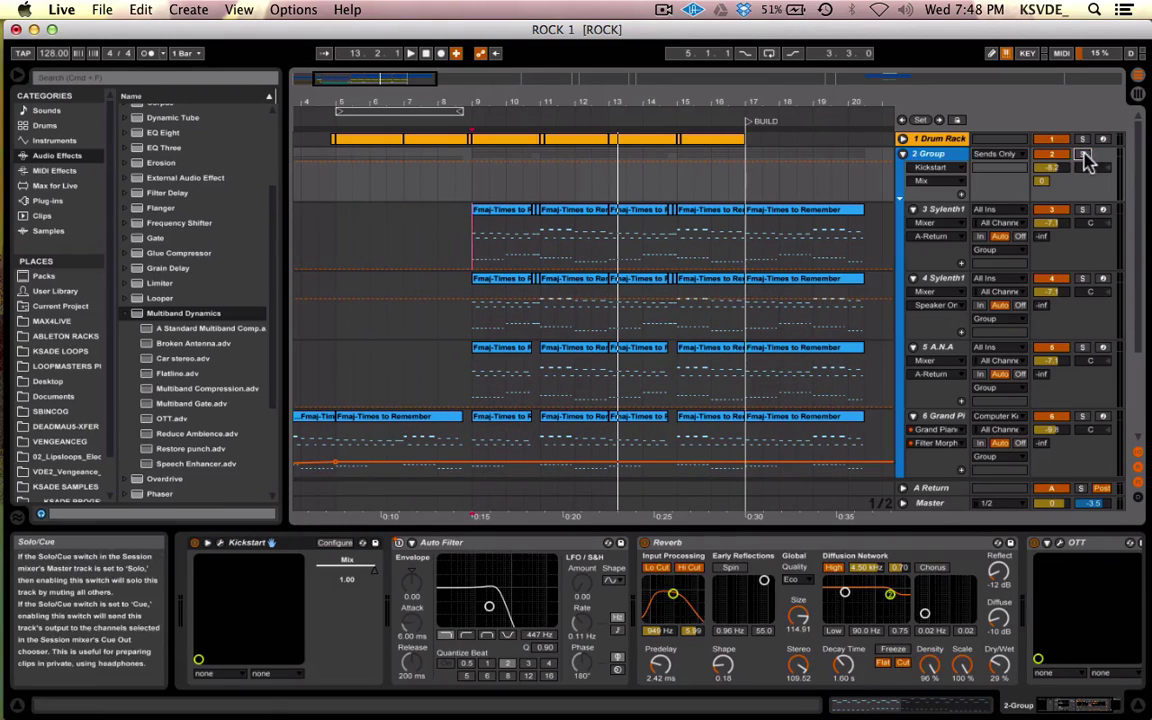
Show the Note Length MIDI effect on the 3 Sylenth1 track and set the playback start to bar 9.
click(945, 211)
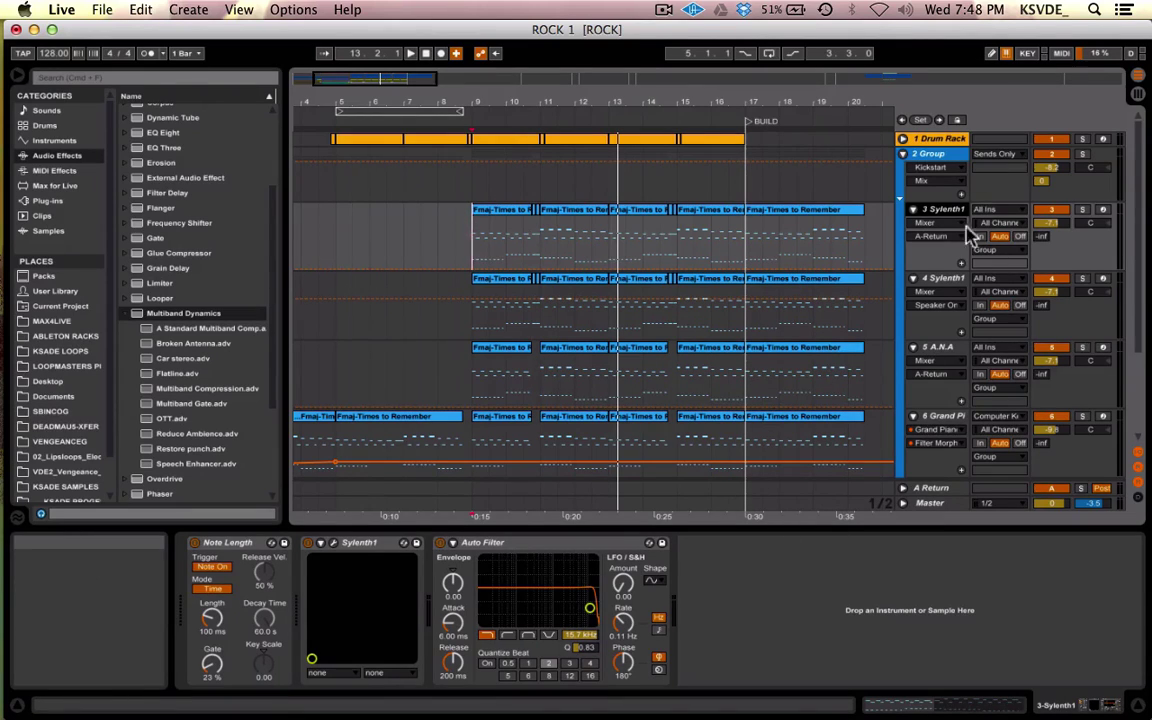
click(935, 291)
click(940, 290)
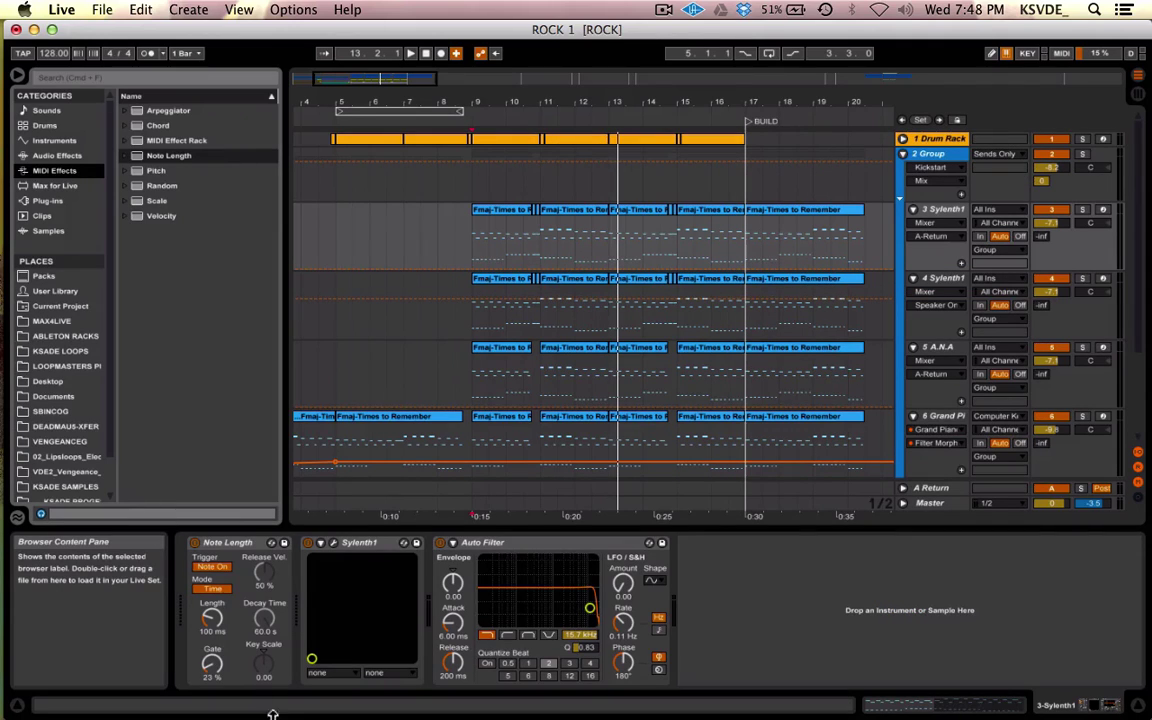
click(235, 542)
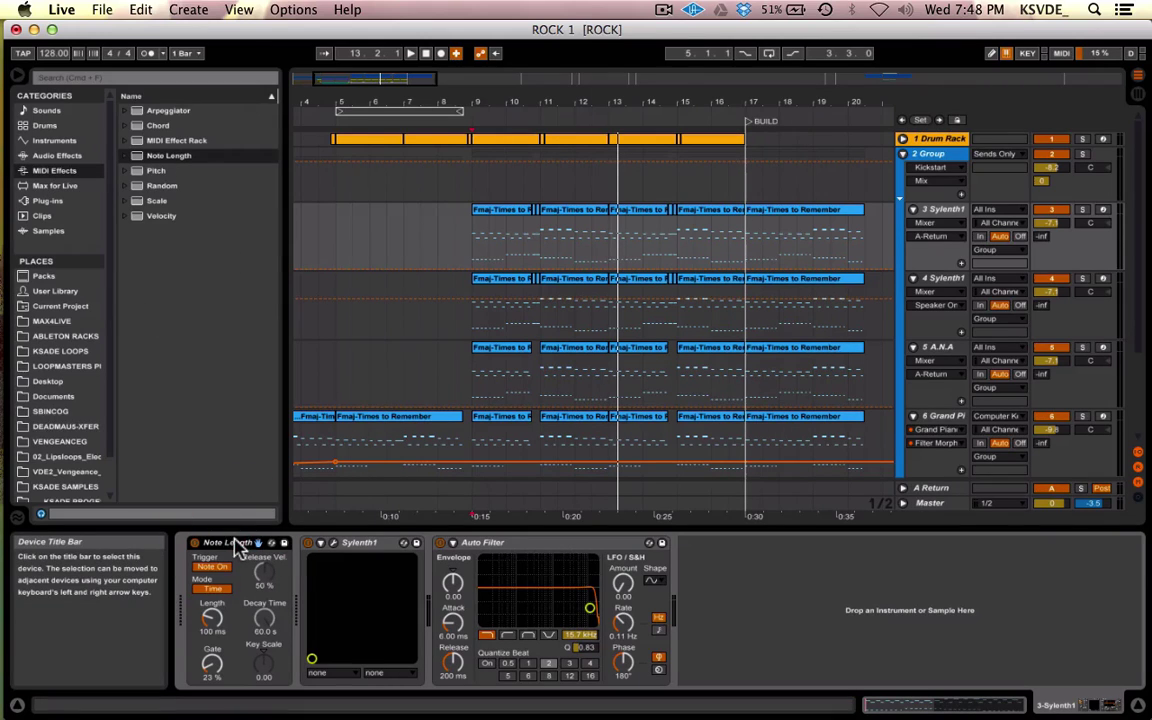
click(211, 530)
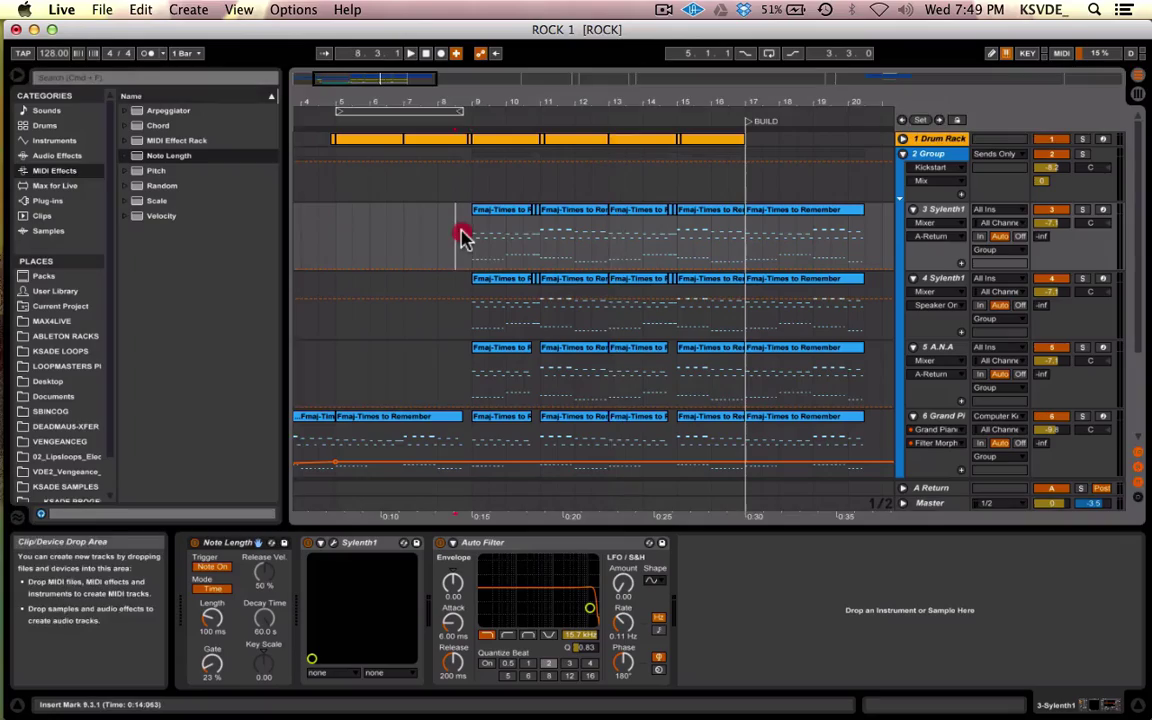
drag(460, 231, 563, 220)
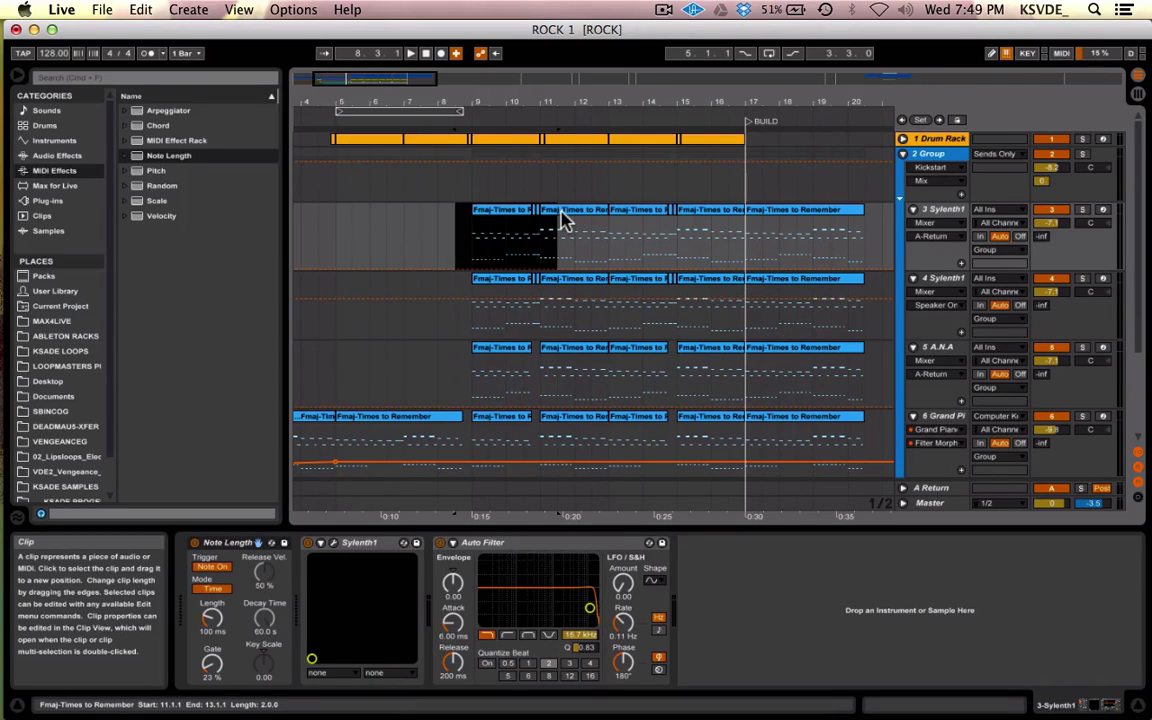
click(474, 237)
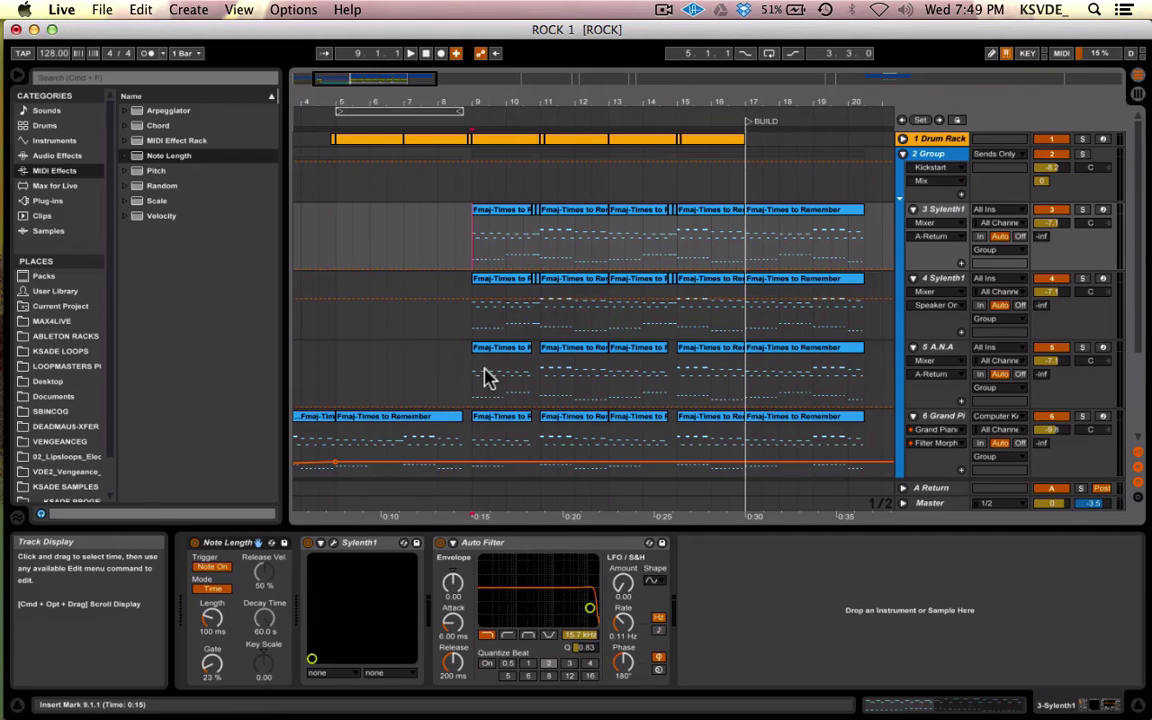
Turn off Note Length on the two Sylenth1 tracks, the A.N.A track and the Grand Piano track, and play 2 Group soloed from bar 9.
click(943, 212)
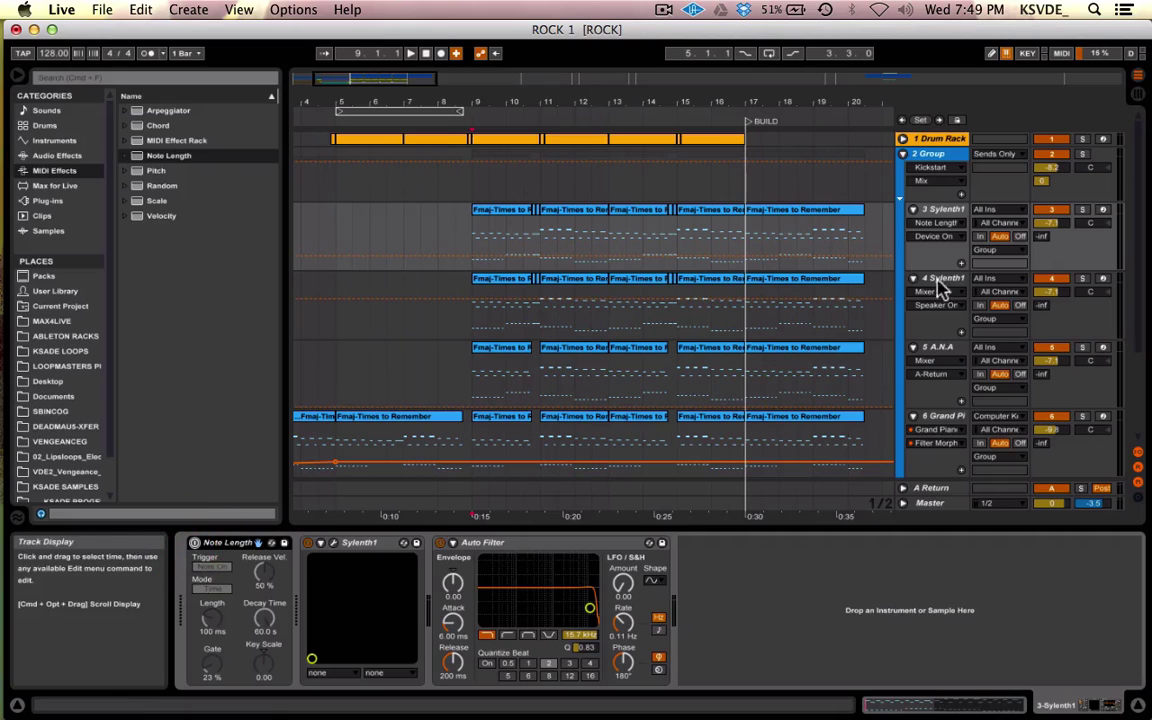
click(943, 278)
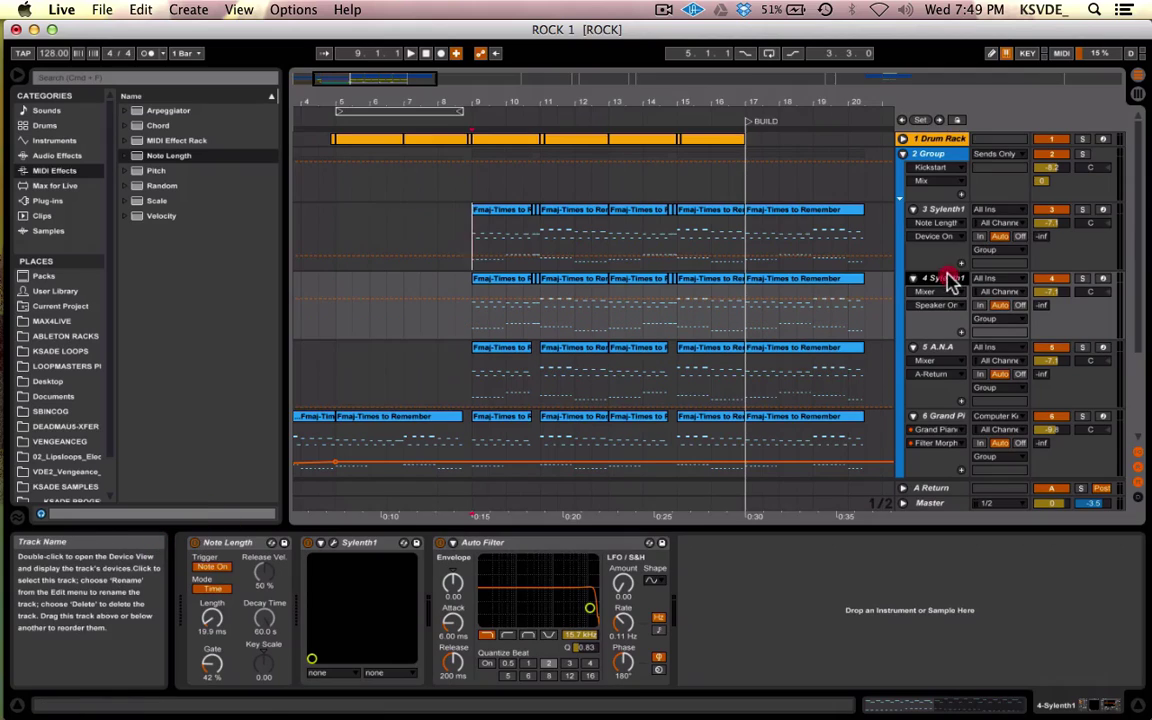
click(195, 542)
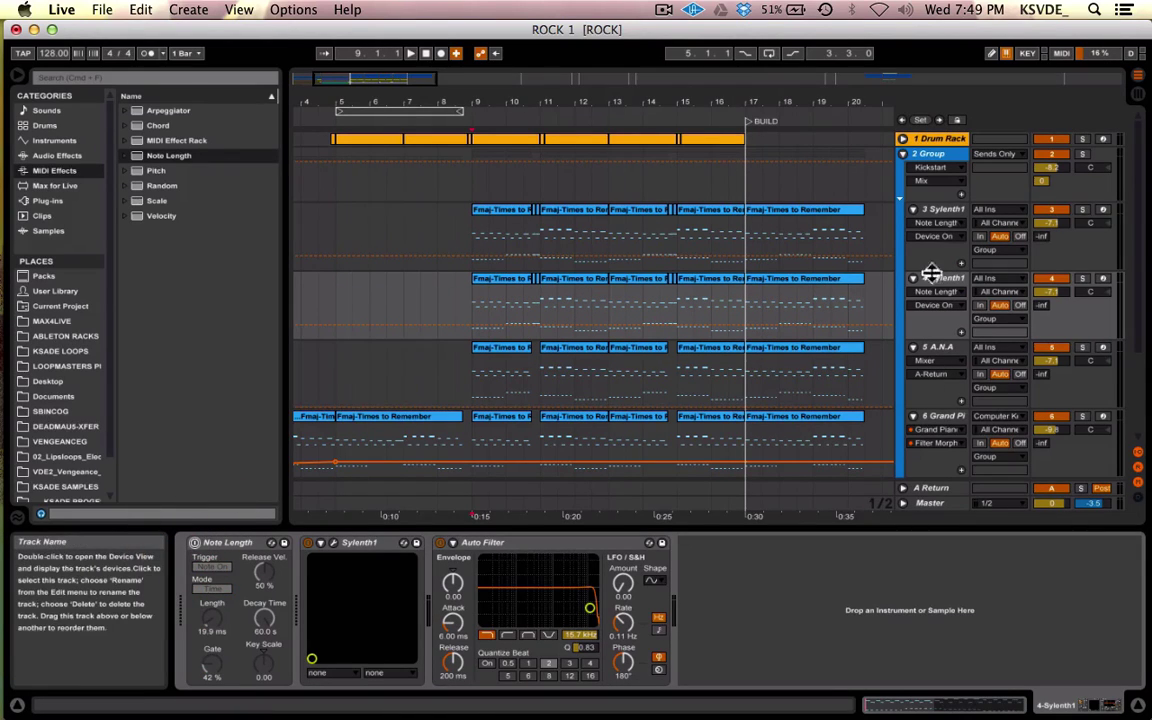
click(945, 348)
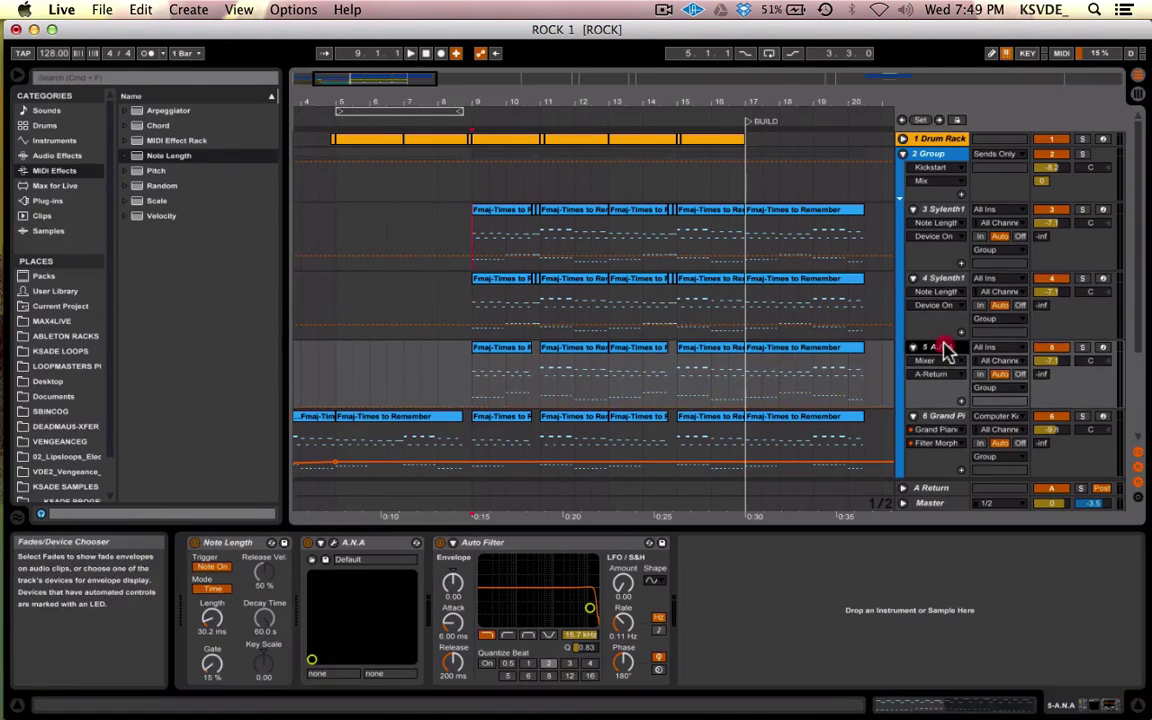
click(195, 542)
click(945, 412)
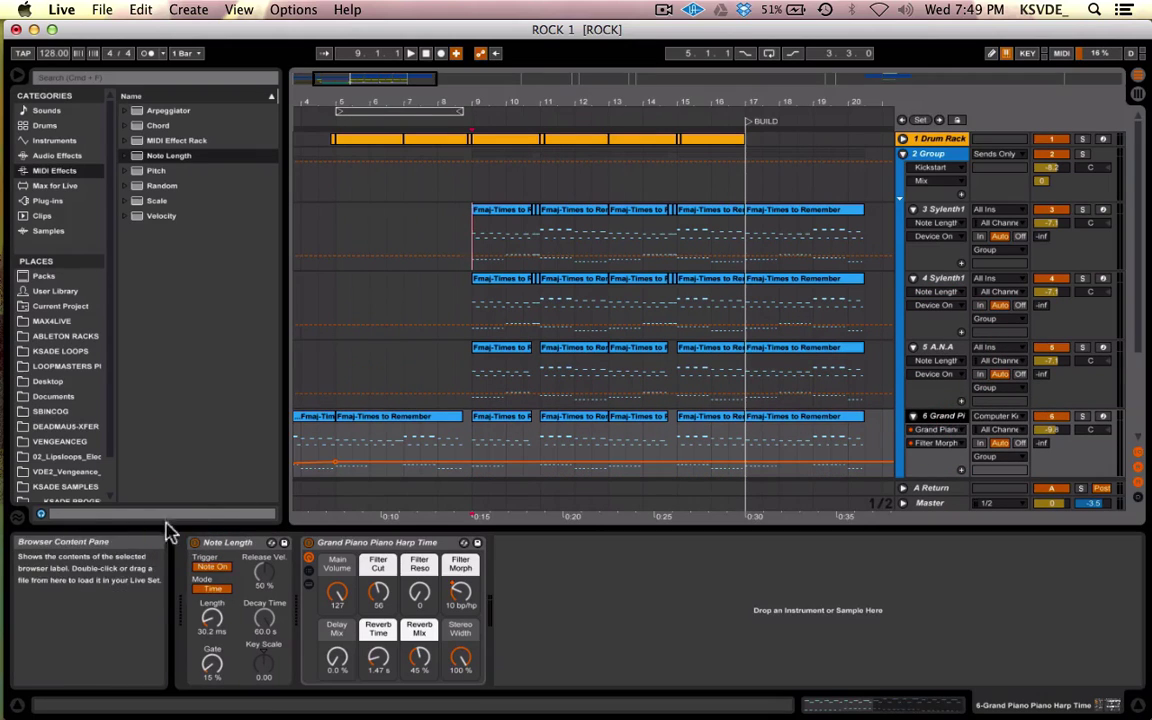
click(195, 542)
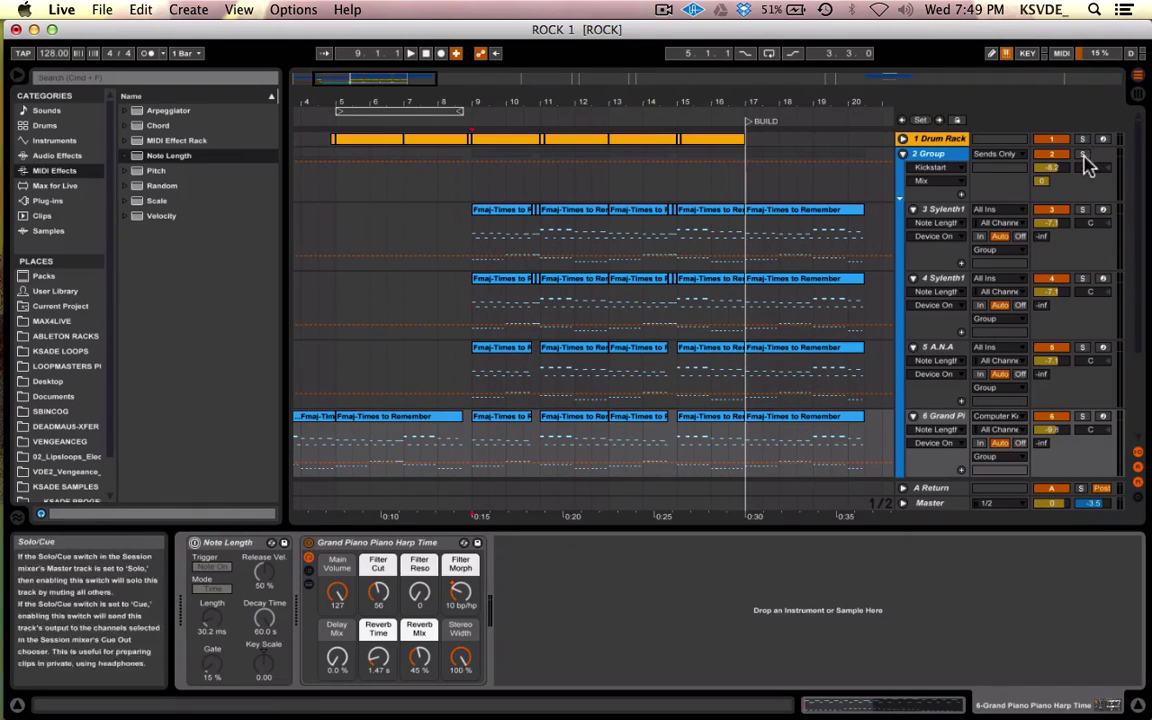
click(1082, 154)
key(space)
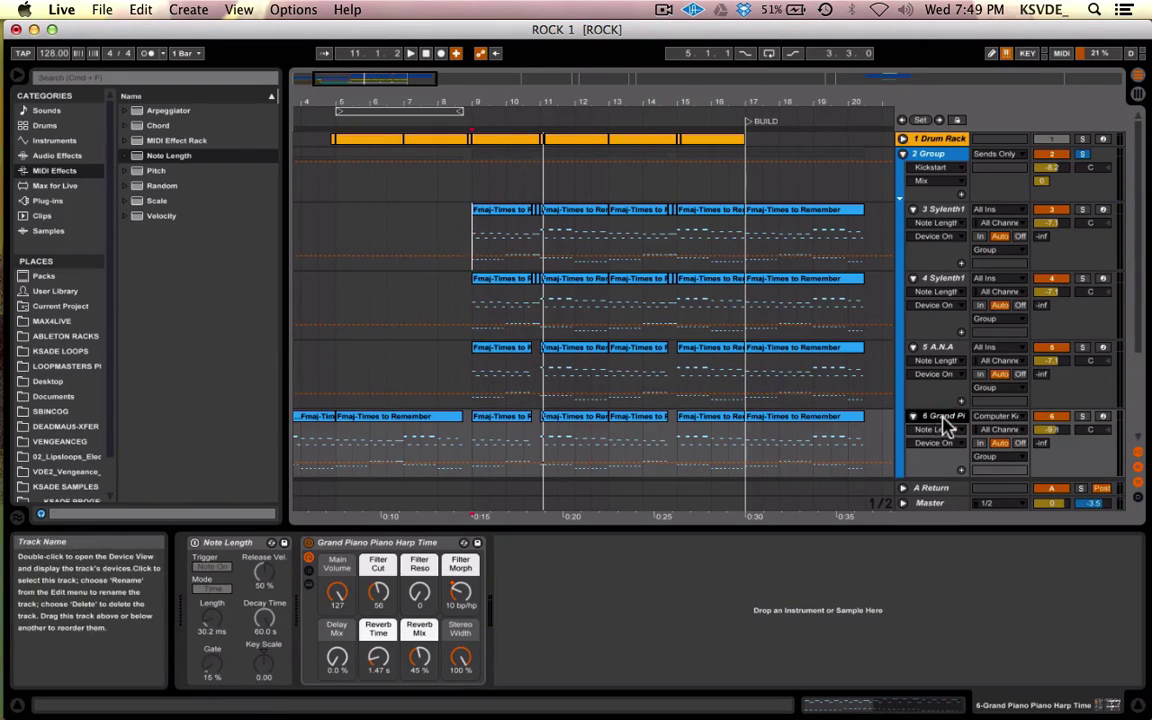
Turn Note Length back on for the Grand Piano, A.N.A and both Sylenth1 tracks.
click(194, 542)
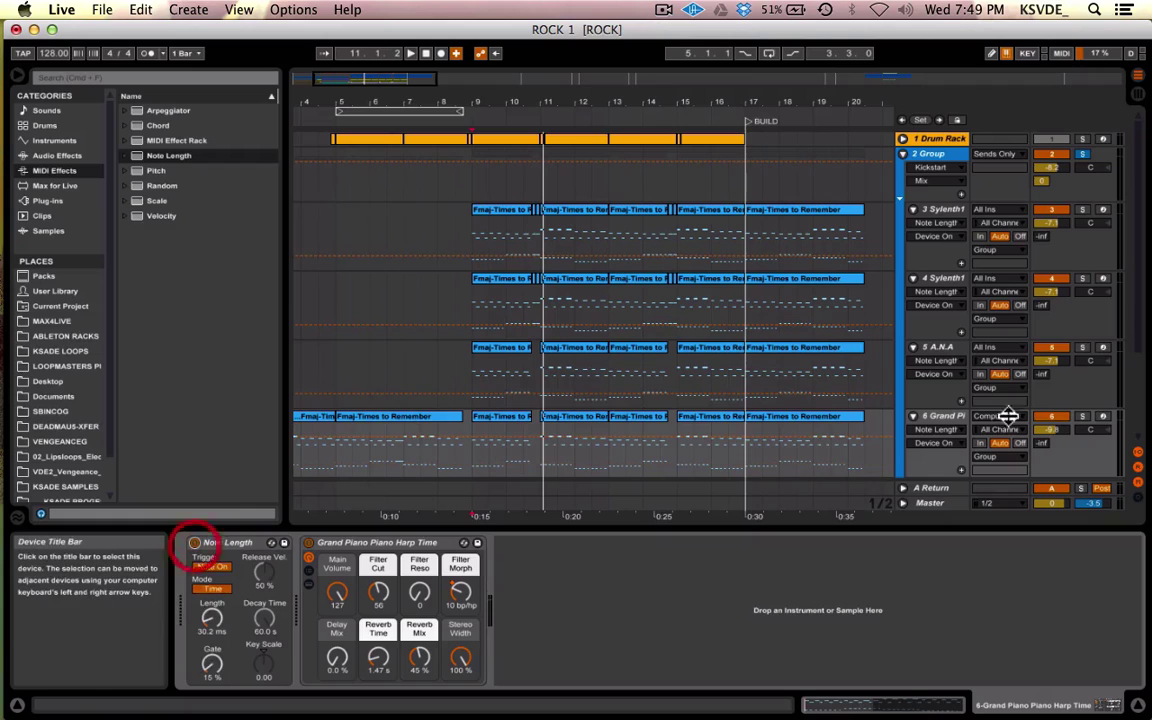
click(950, 348)
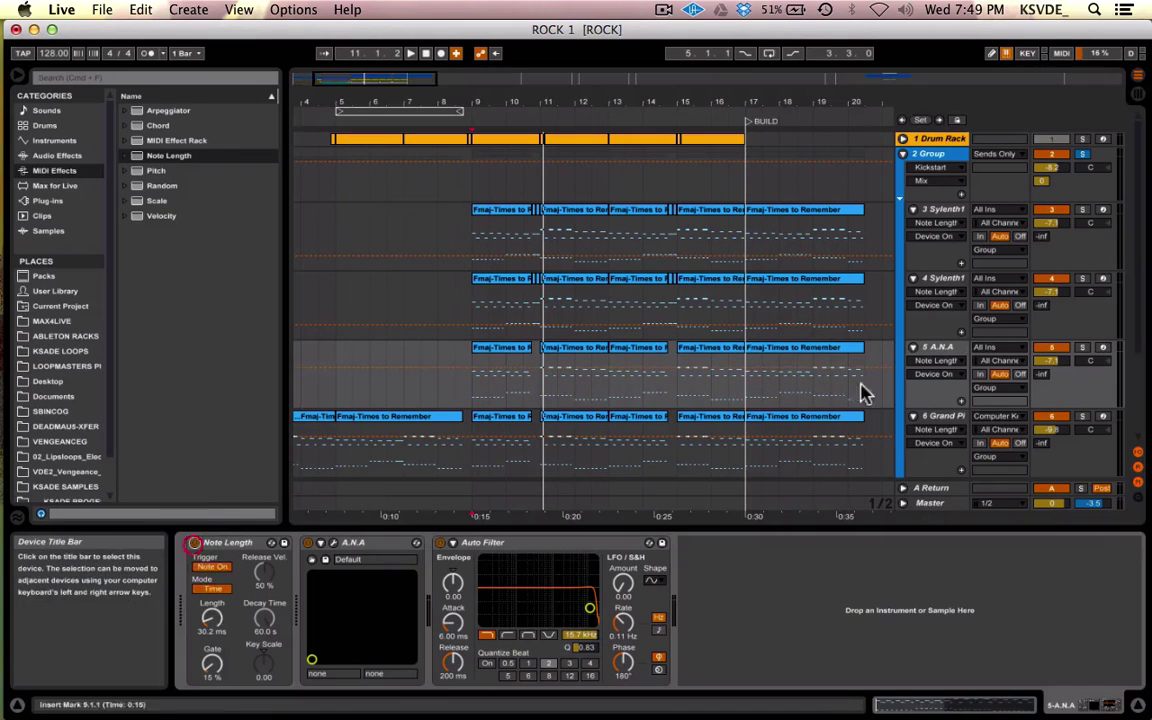
click(940, 280)
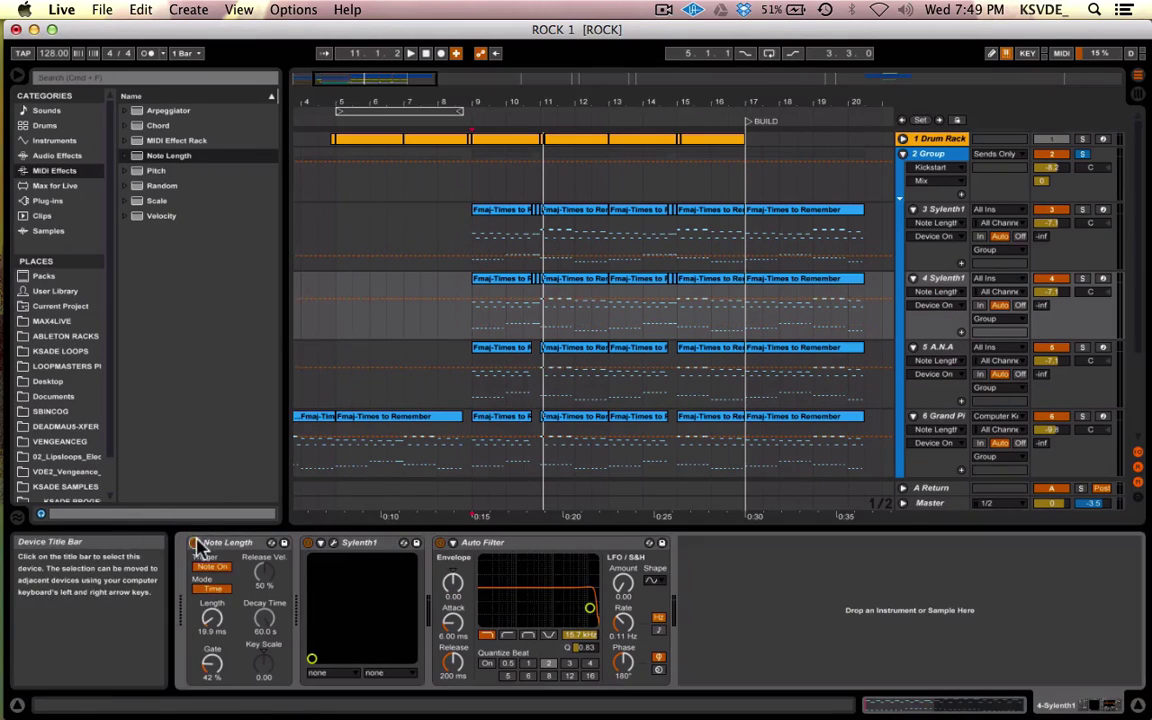
click(938, 210)
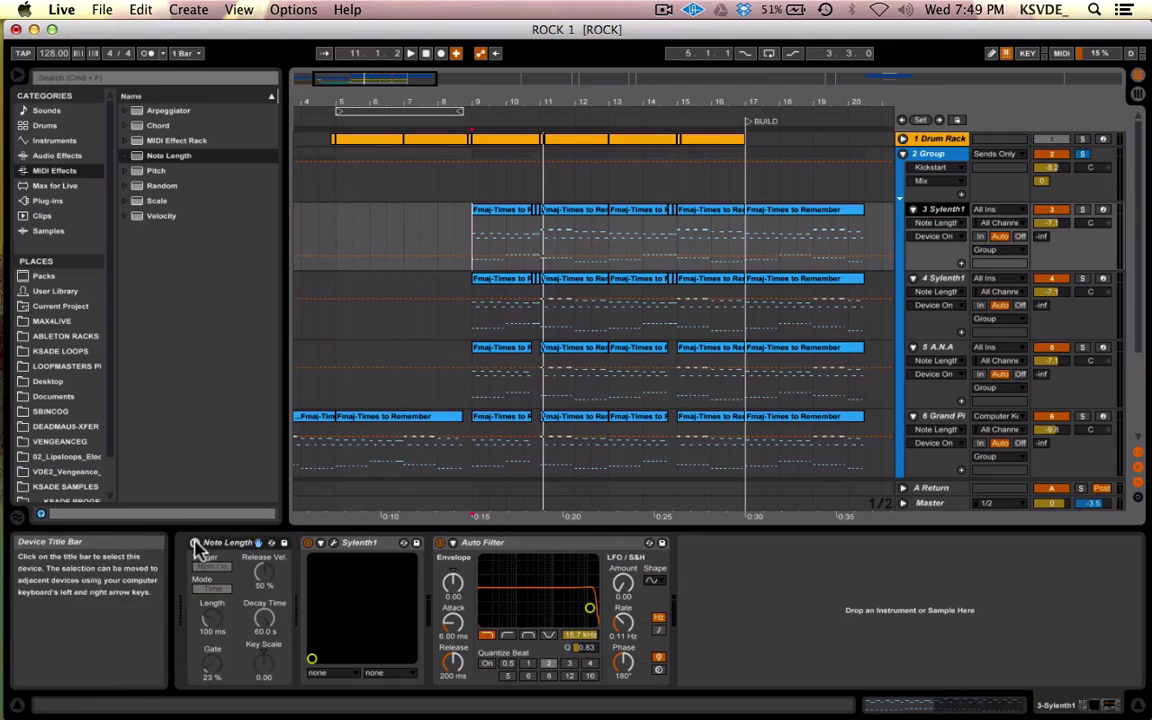
click(196, 544)
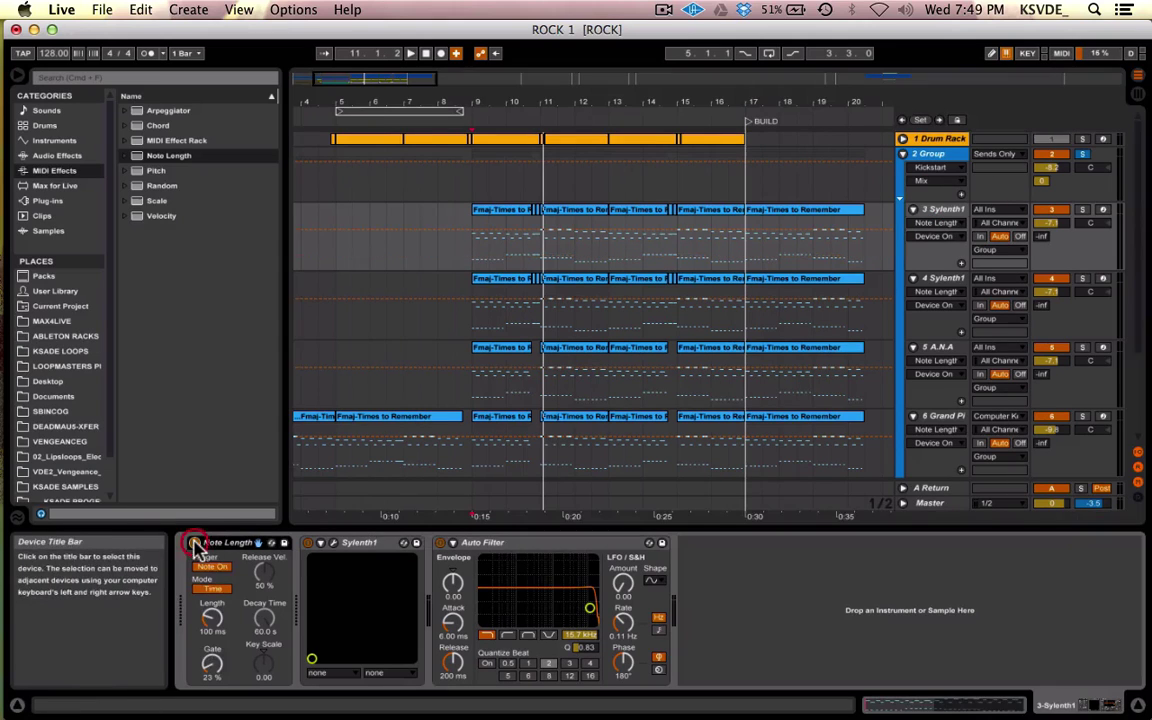
Play the soloed 2 Group from bar 9 and select the Note Length device on the 4 Sylenth1 track.
click(471, 319)
key(space)
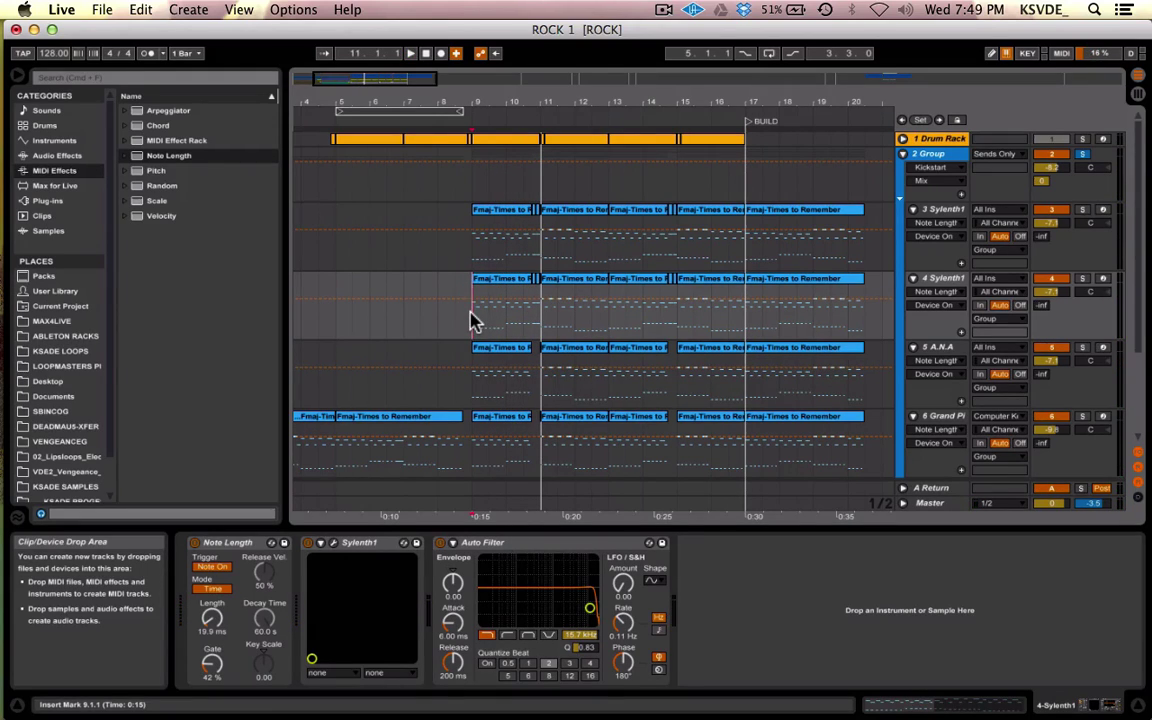
click(236, 543)
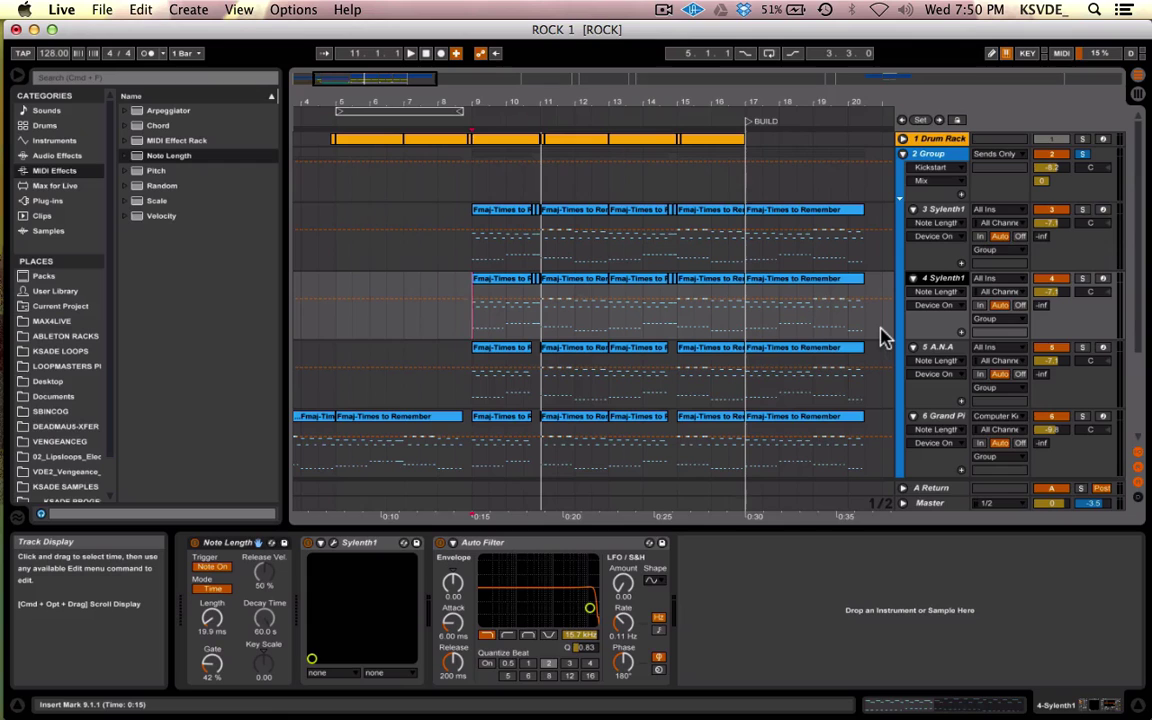
Show the device chains of the 3 Sylenth1, 4 Sylenth1, 5 A.N.A and 6 Grand Piano tracks one after another.
click(858, 205)
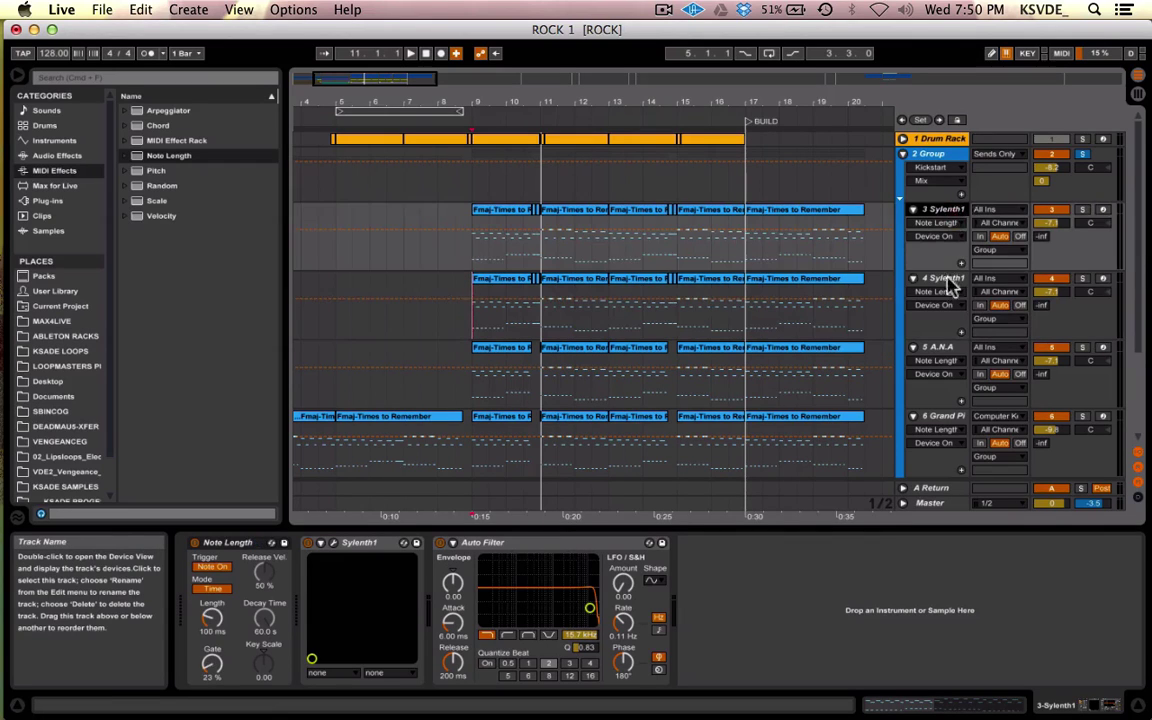
click(940, 282)
click(938, 347)
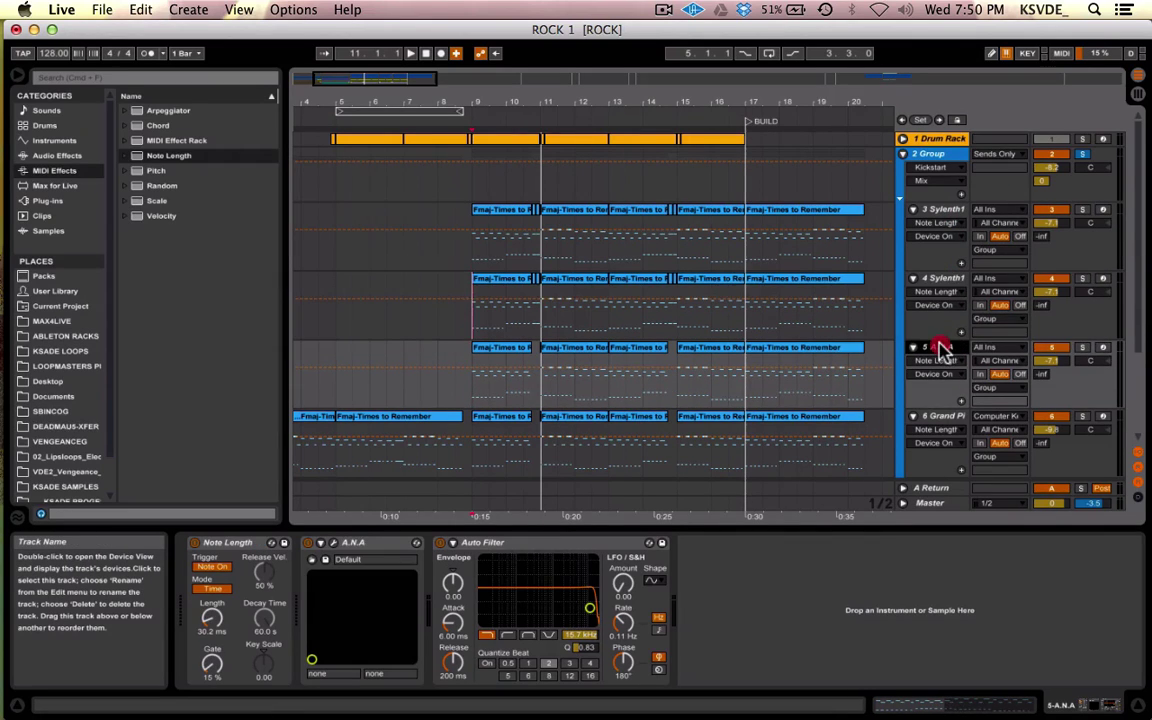
click(940, 416)
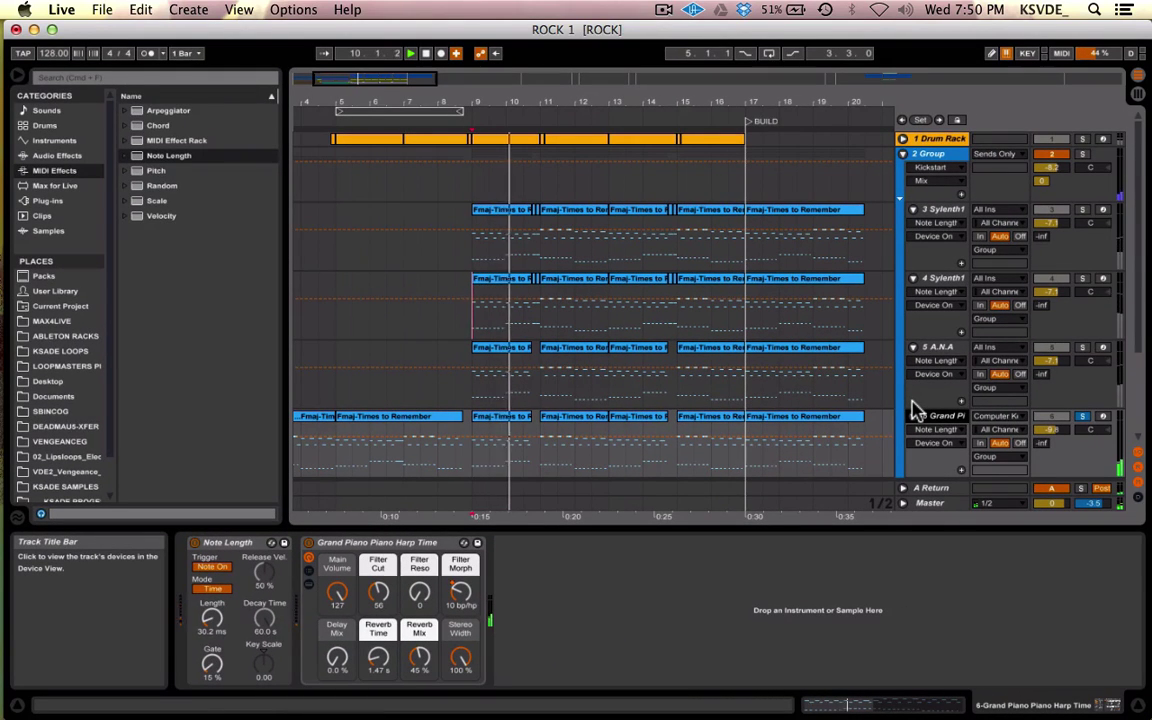
Play the soloed 6 Grand Piano track from bar 4, add track 7 Grand Piano to the solo and clear both solos.
click(310, 463)
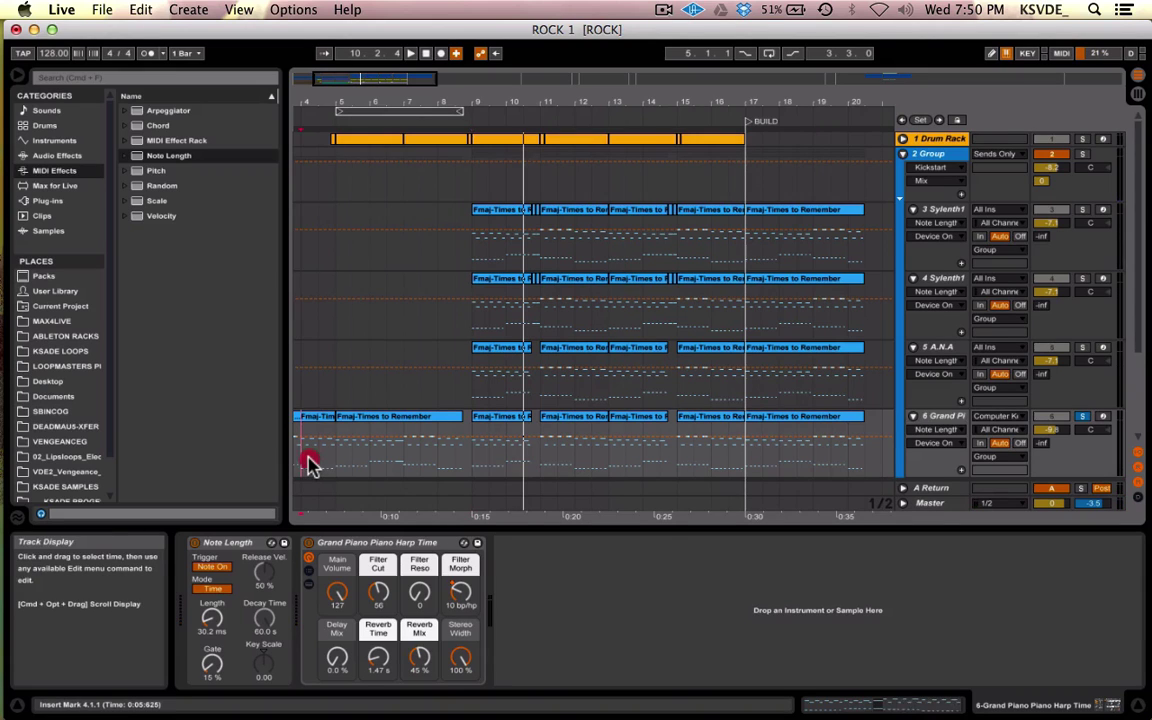
key(super+d)
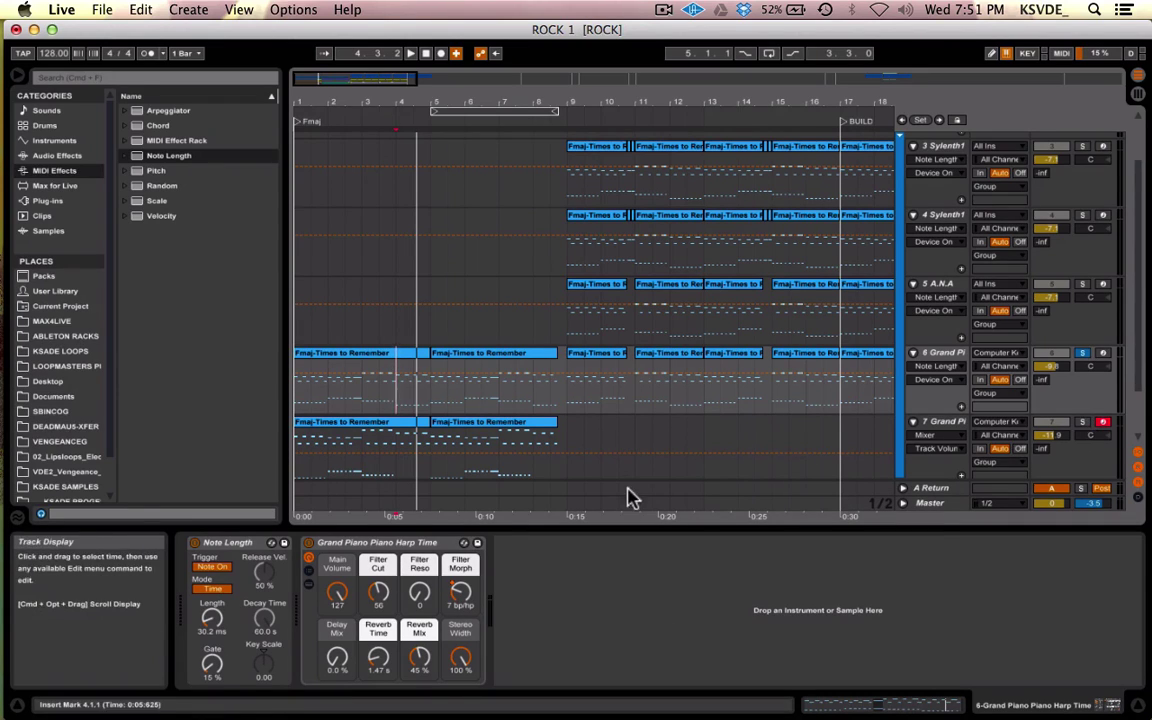
click(1083, 424)
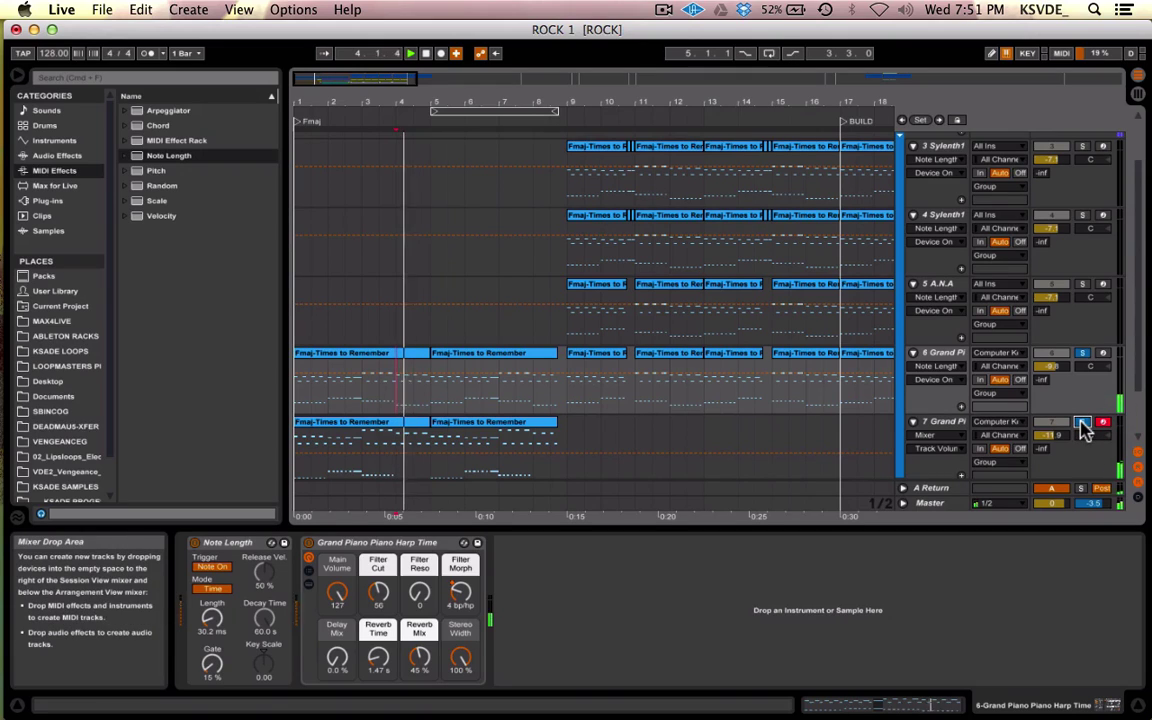
click(1083, 424)
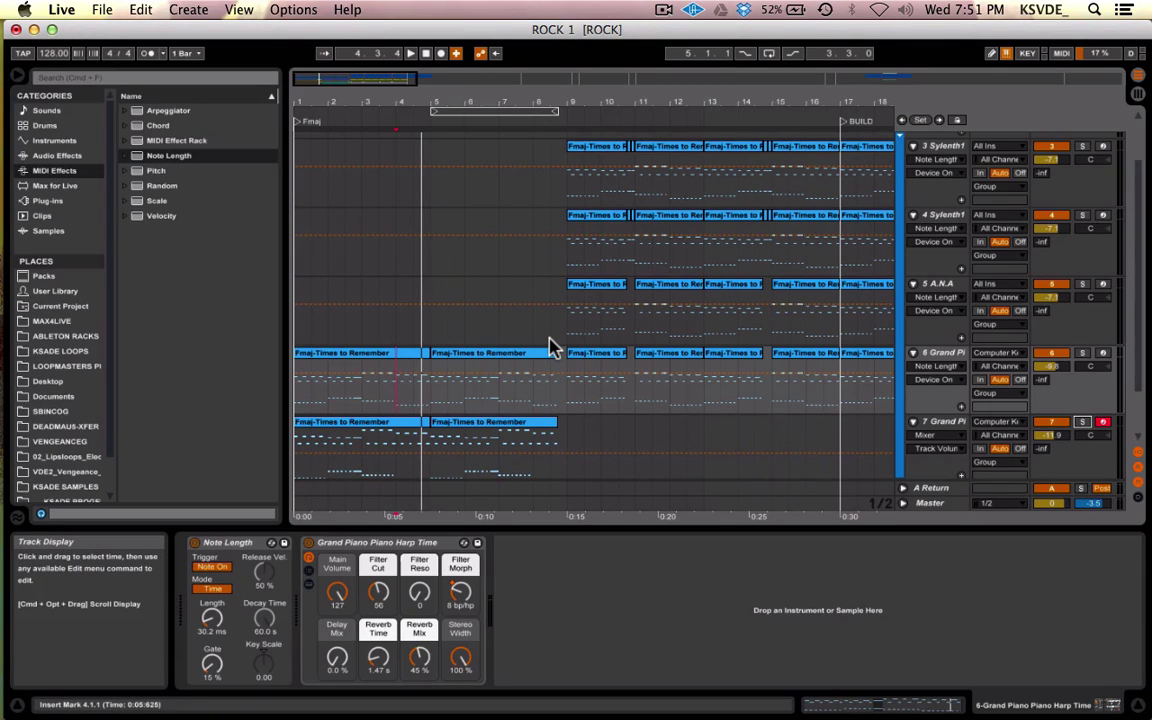
Solo the 5 A.N.A track, open its A.N.A synth window and move the window fully into view.
scroll(550, 347, right, 5)
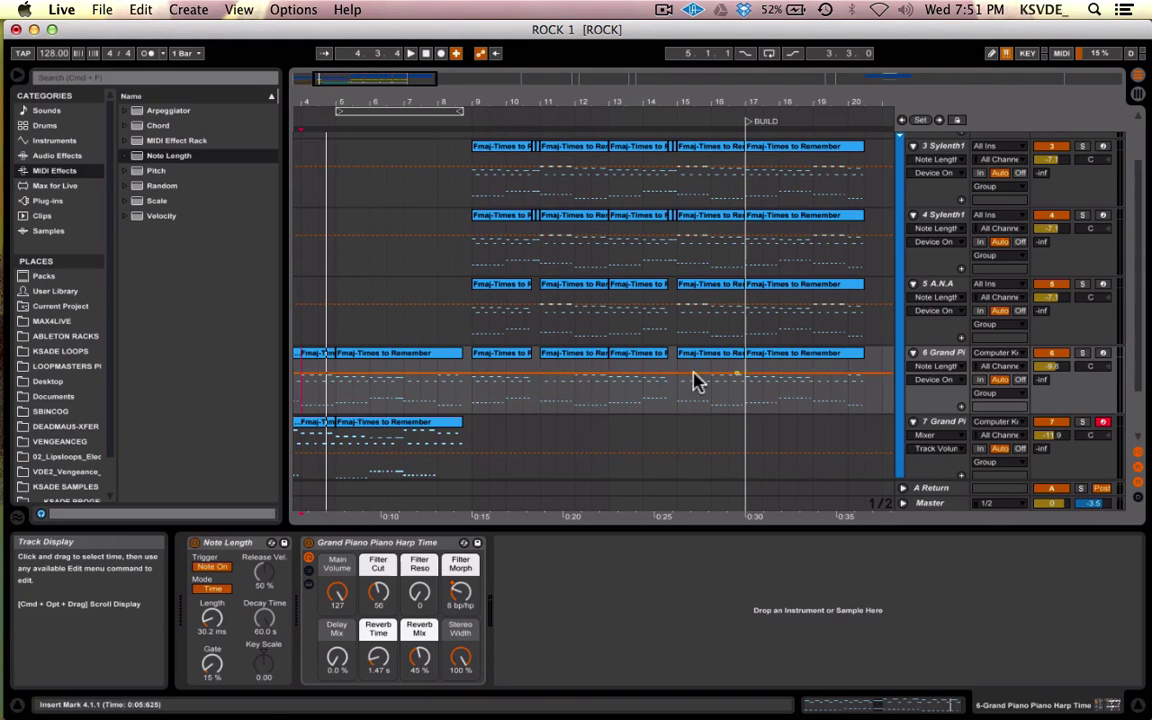
click(942, 356)
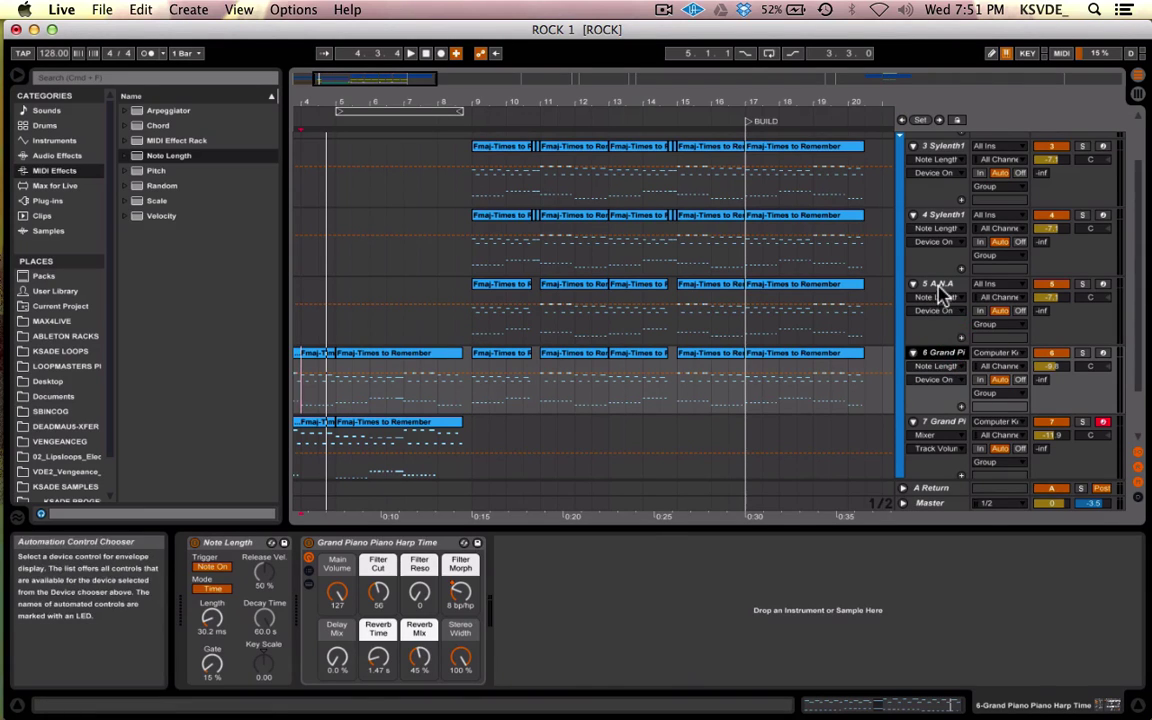
click(940, 288)
click(1082, 284)
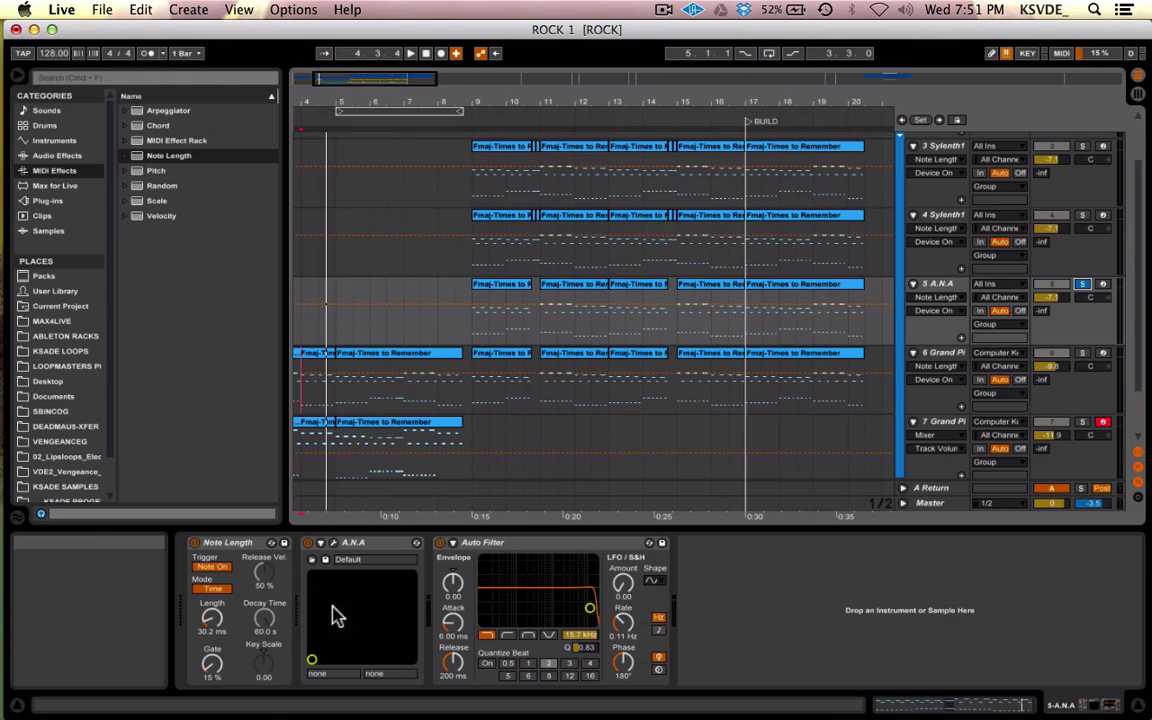
click(333, 542)
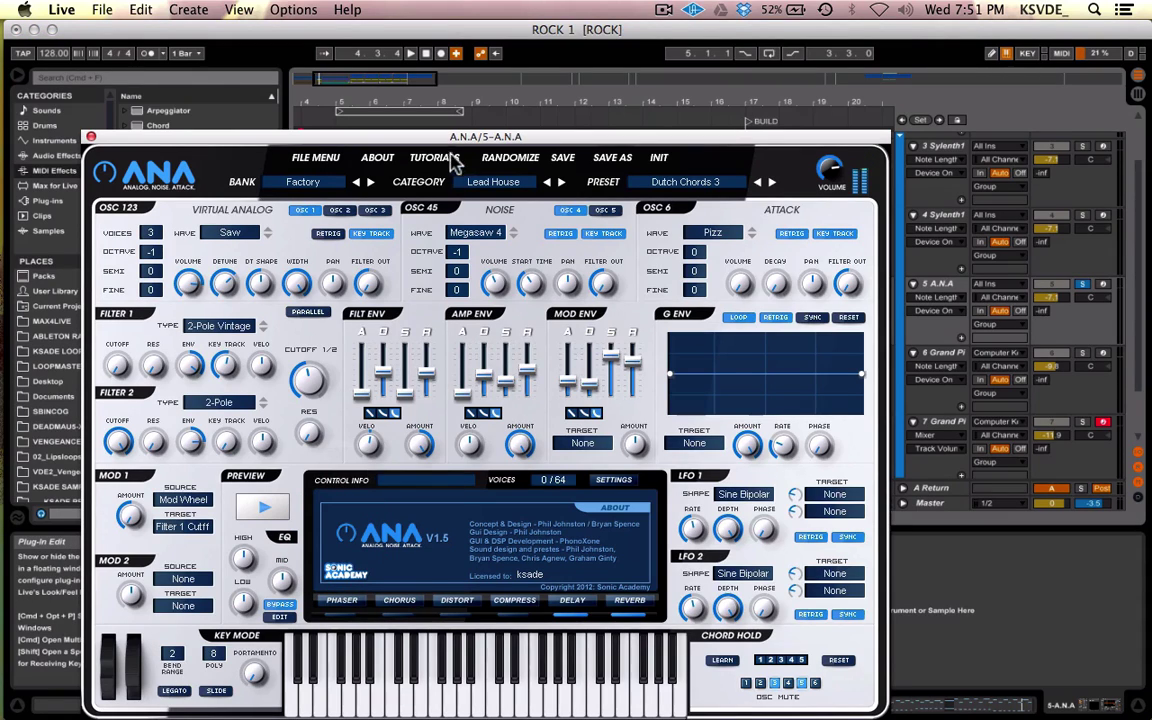
drag(455, 138, 551, 81)
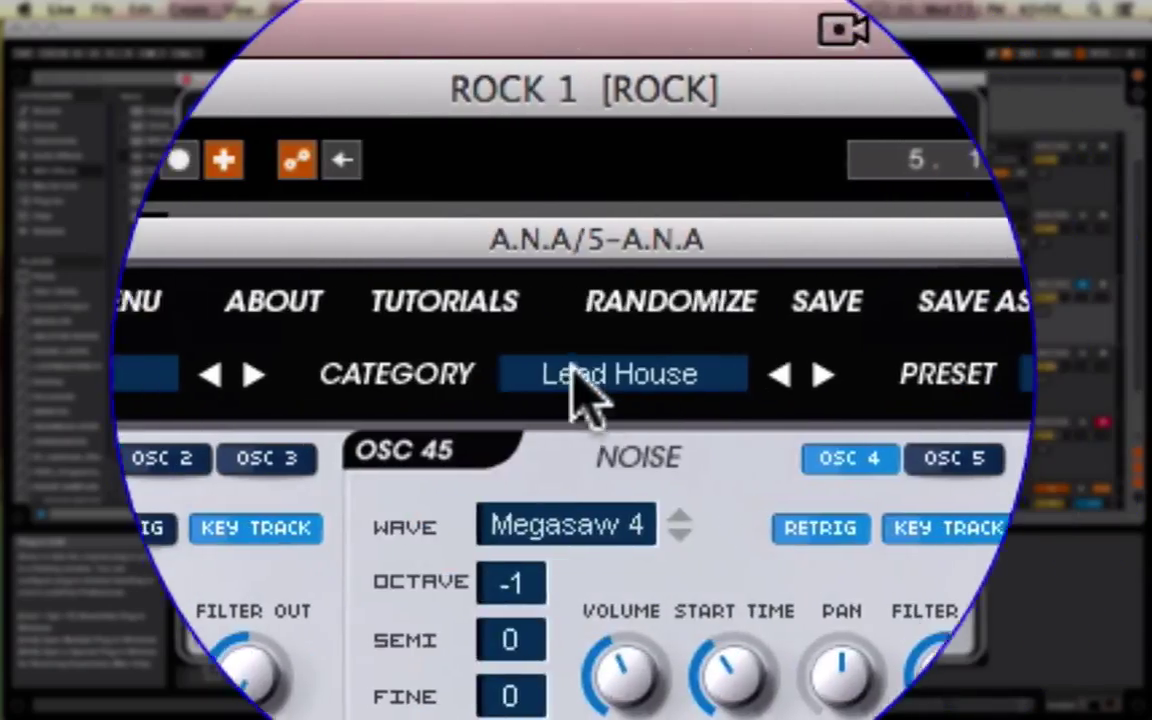
Inspect A.N.A's category list, Lead House presets and virtual analog oscillators, and close the synth window.
click(582, 127)
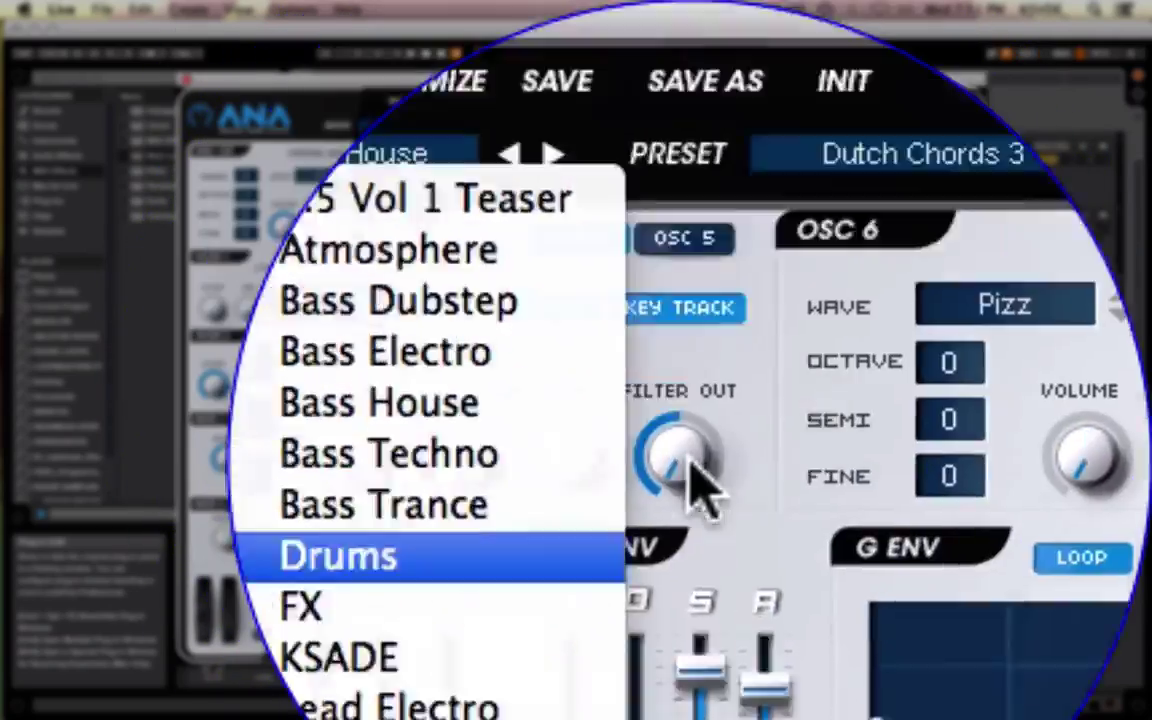
key(Escape)
click(695, 380)
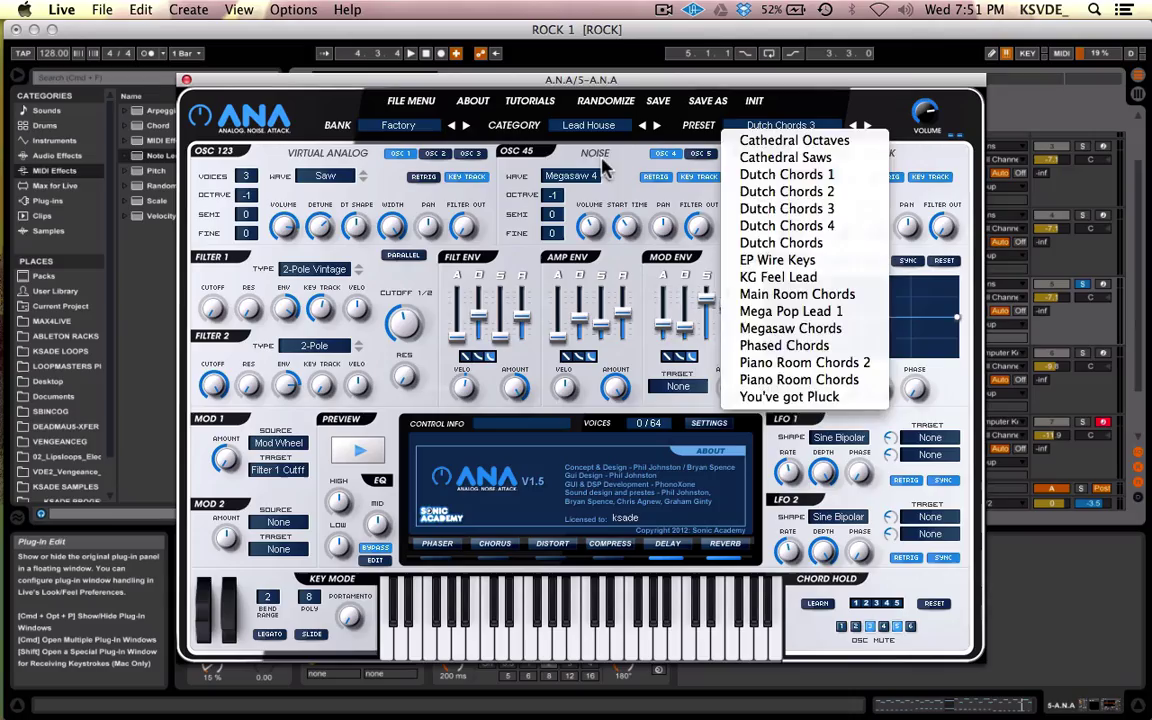
click(545, 150)
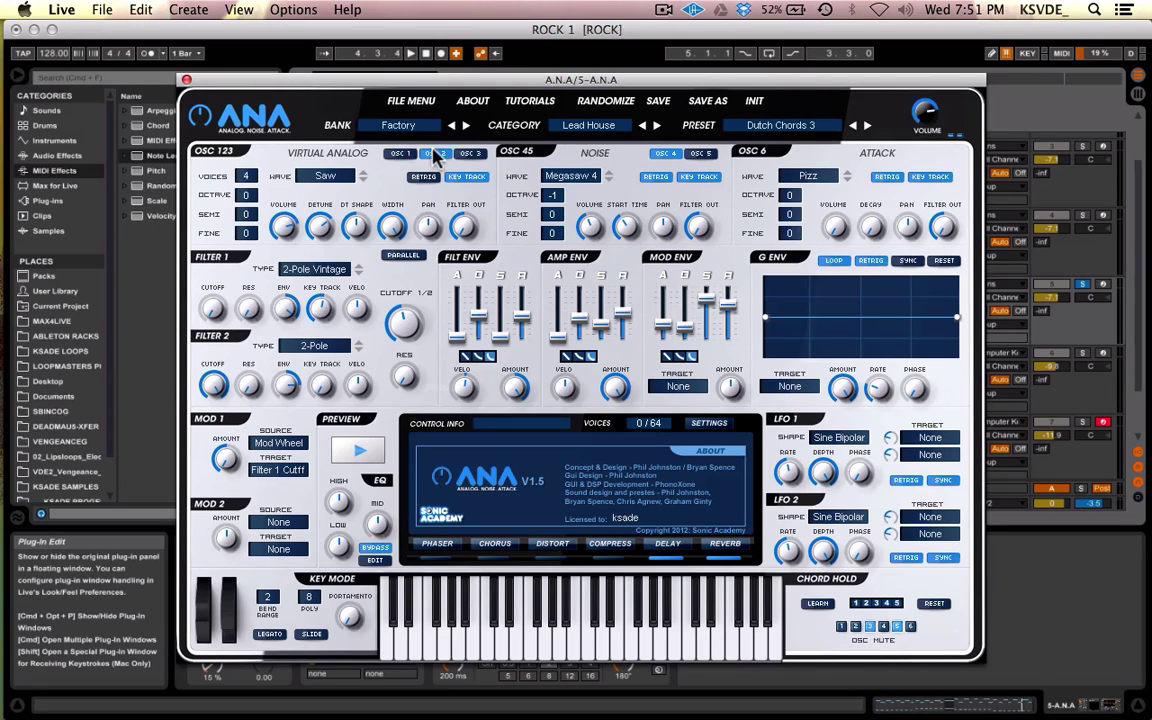
click(470, 153)
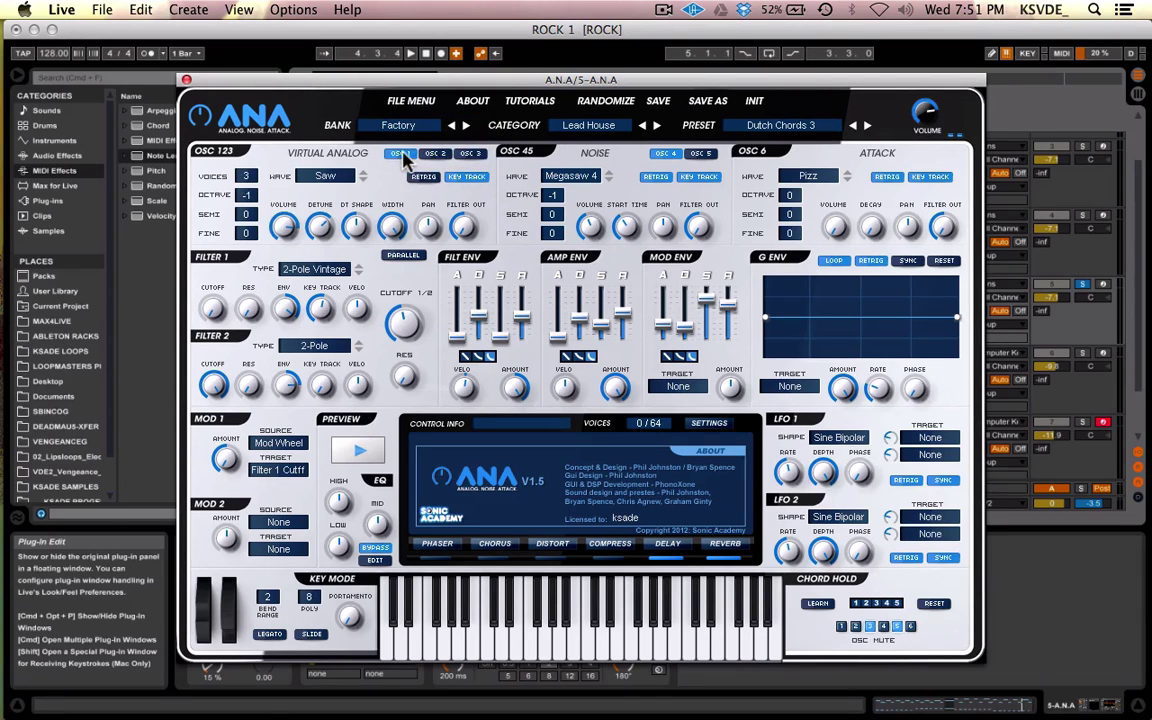
click(185, 80)
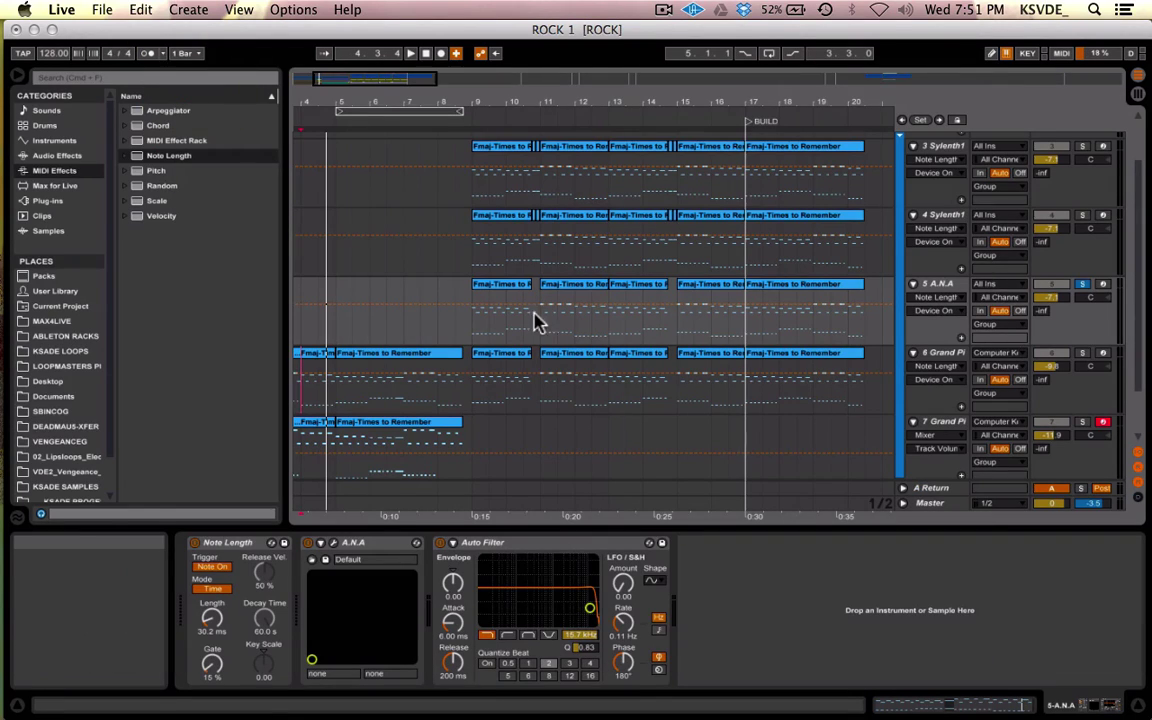
Play the soloed A.N.A track from bar 9 and reset the playback start to bar 9.
click(470, 335)
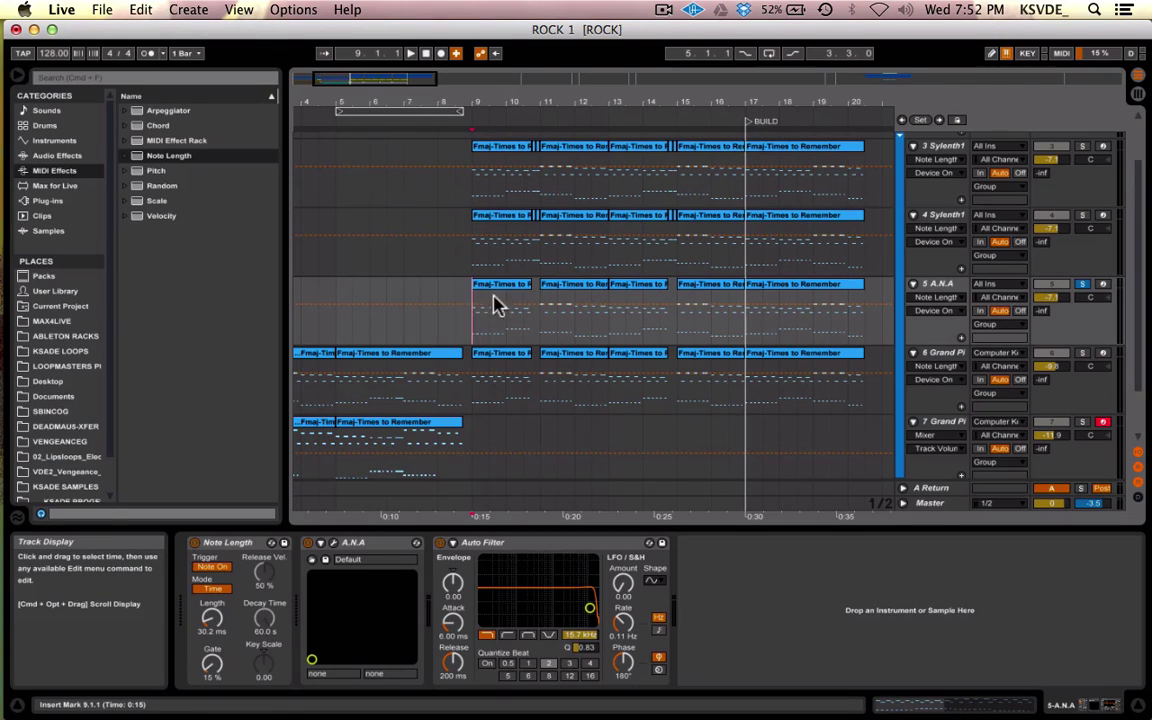
key(space)
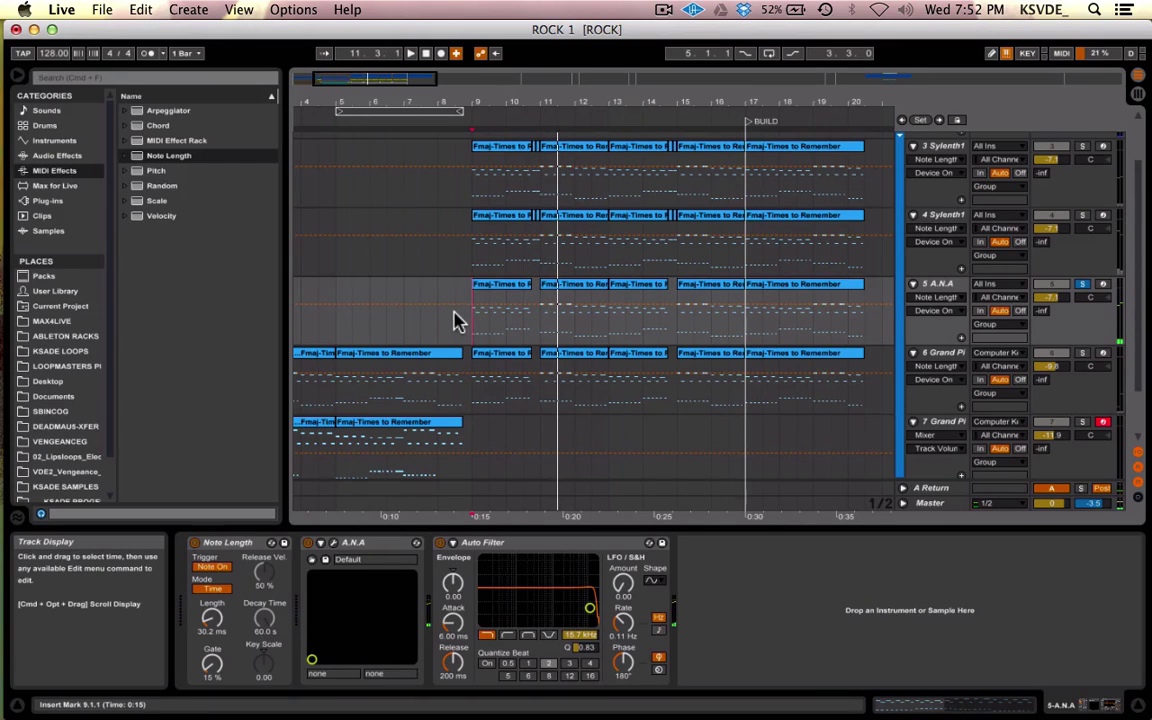
key(space)
click(456, 321)
click(473, 332)
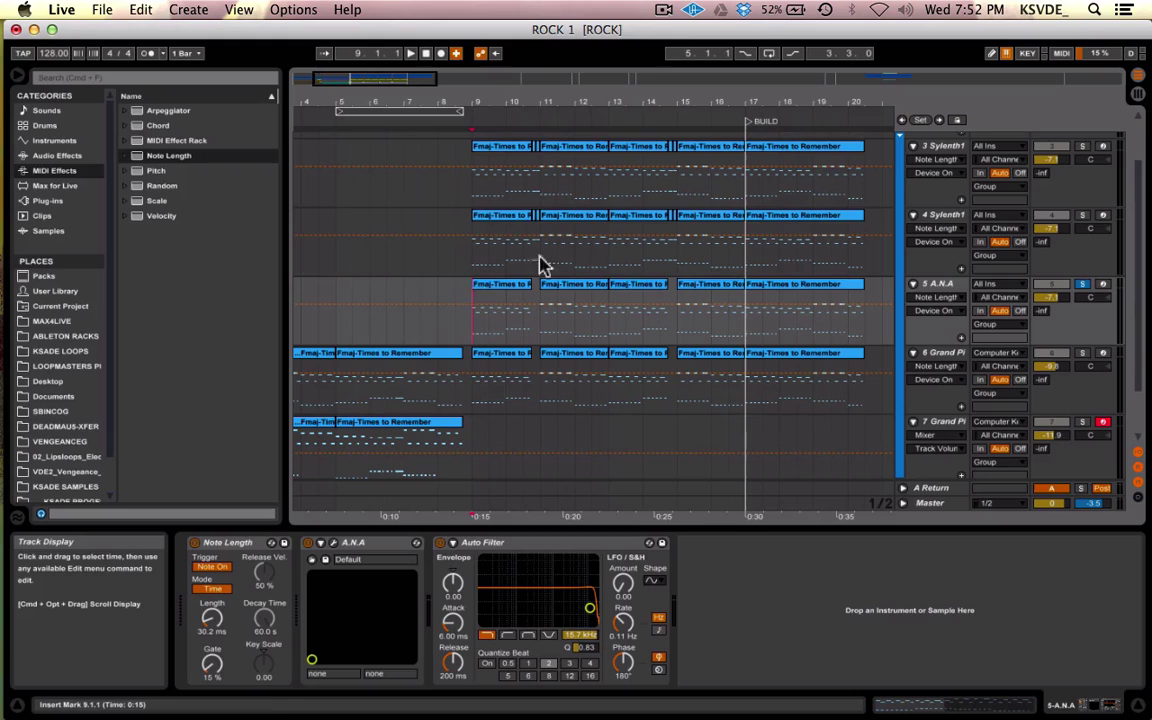
Select the first clip on the A.N.A track and audition it soloed.
click(952, 284)
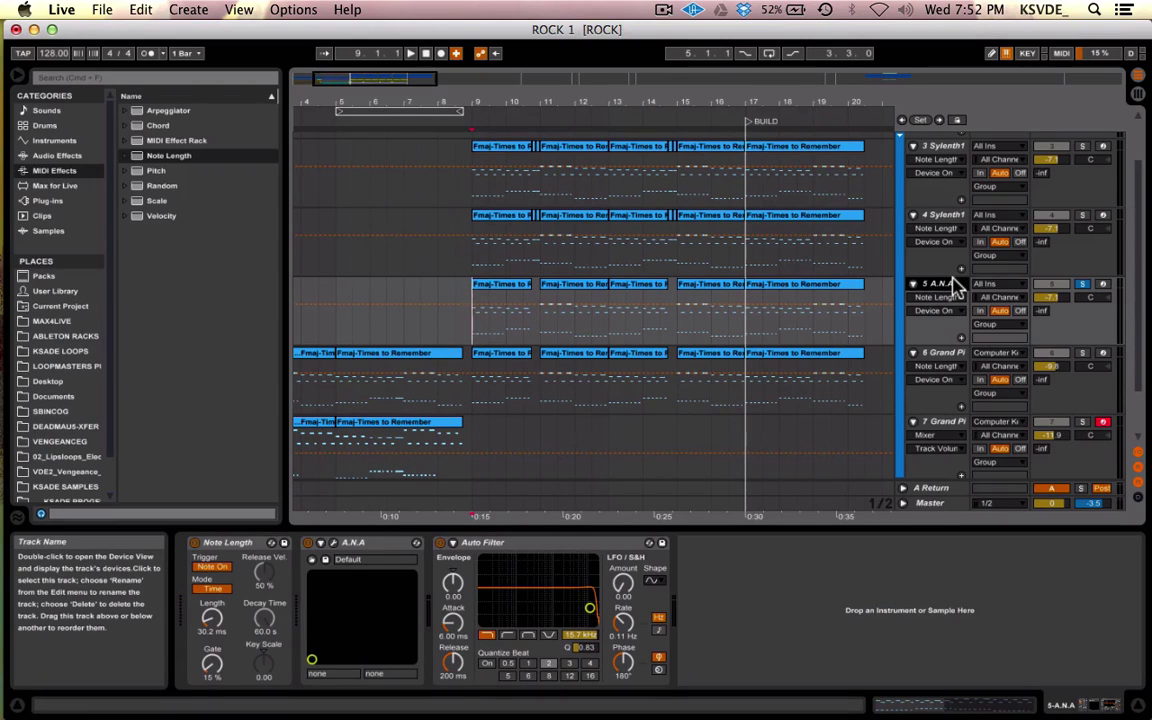
click(493, 287)
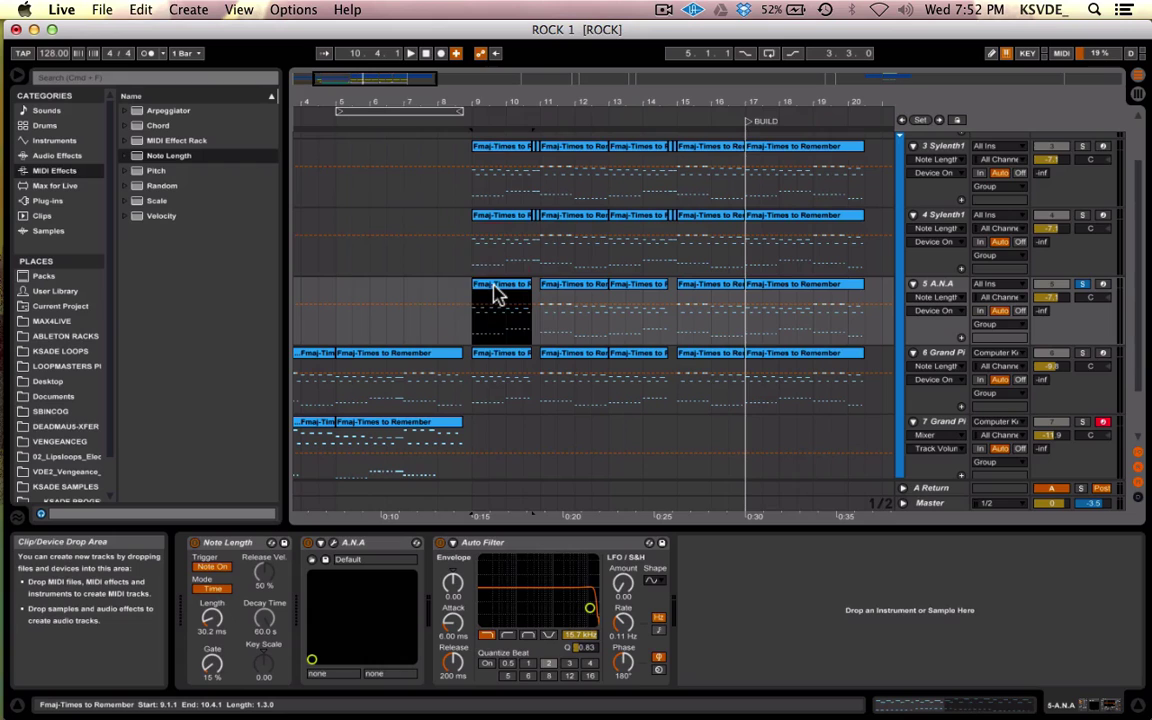
key(space)
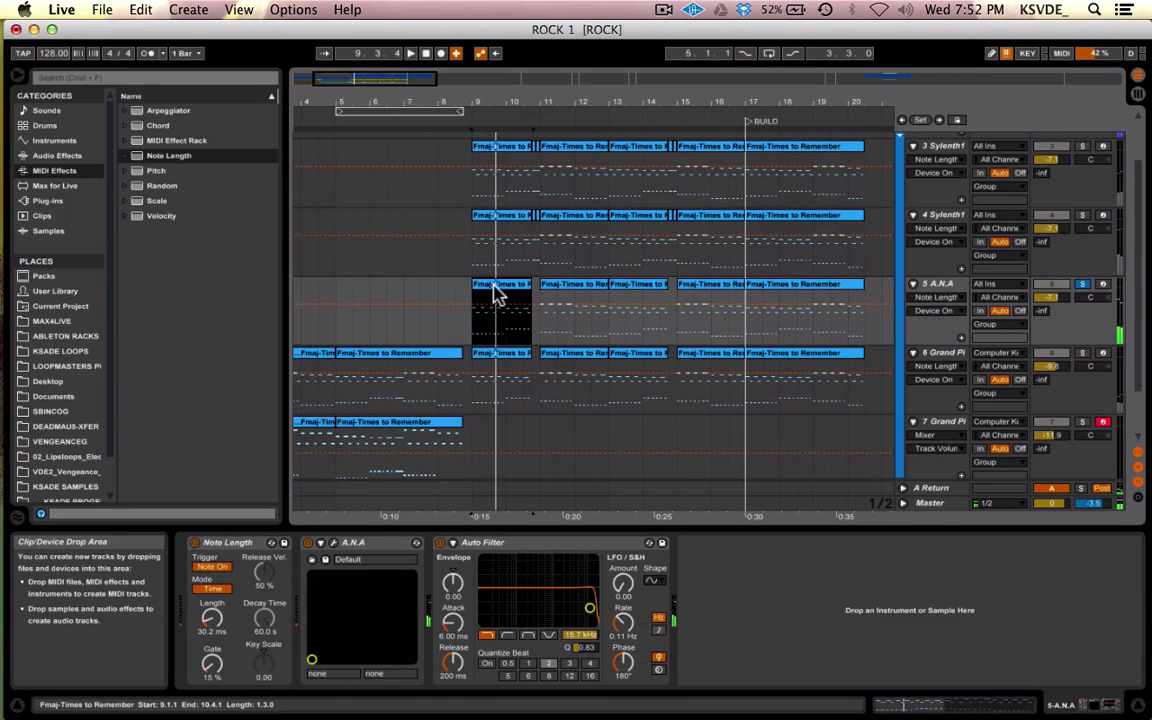
Solo the 4 Sylenth1 track and open its Sylenth1 synth window.
click(946, 216)
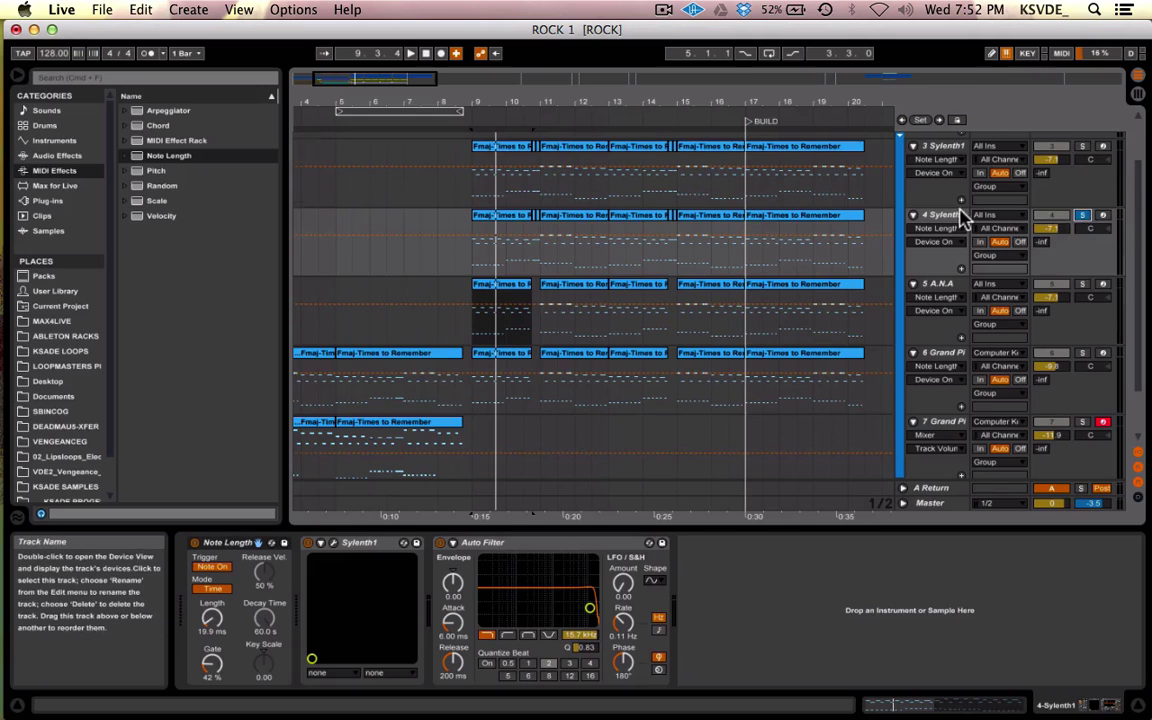
scroll(945, 250, up, 2)
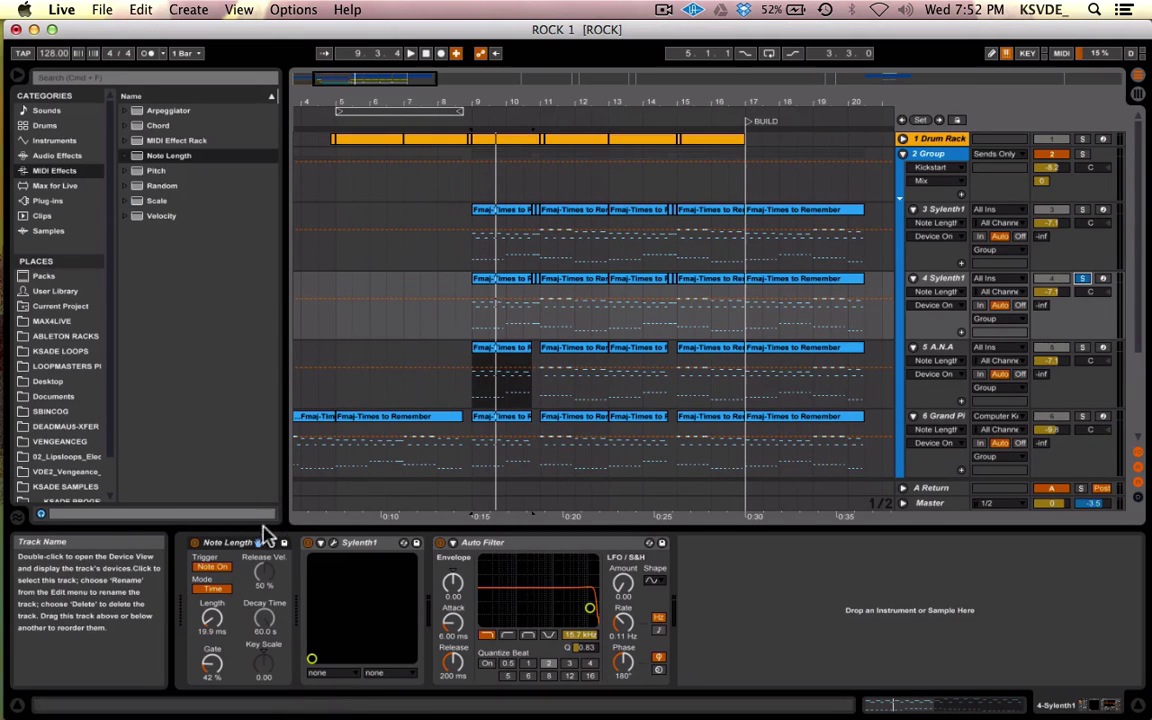
click(334, 544)
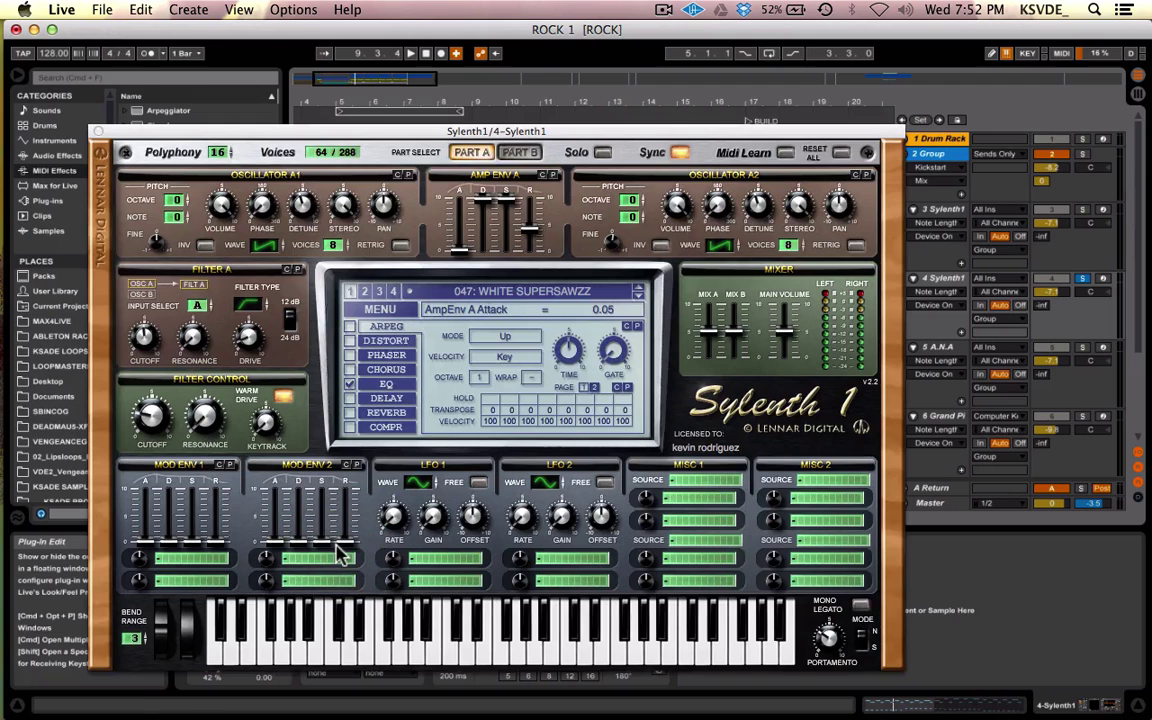
Show Sylenth1's Part B, look through the full preset list and choose 047: WHITE SUPERSAWZZ.
click(535, 290)
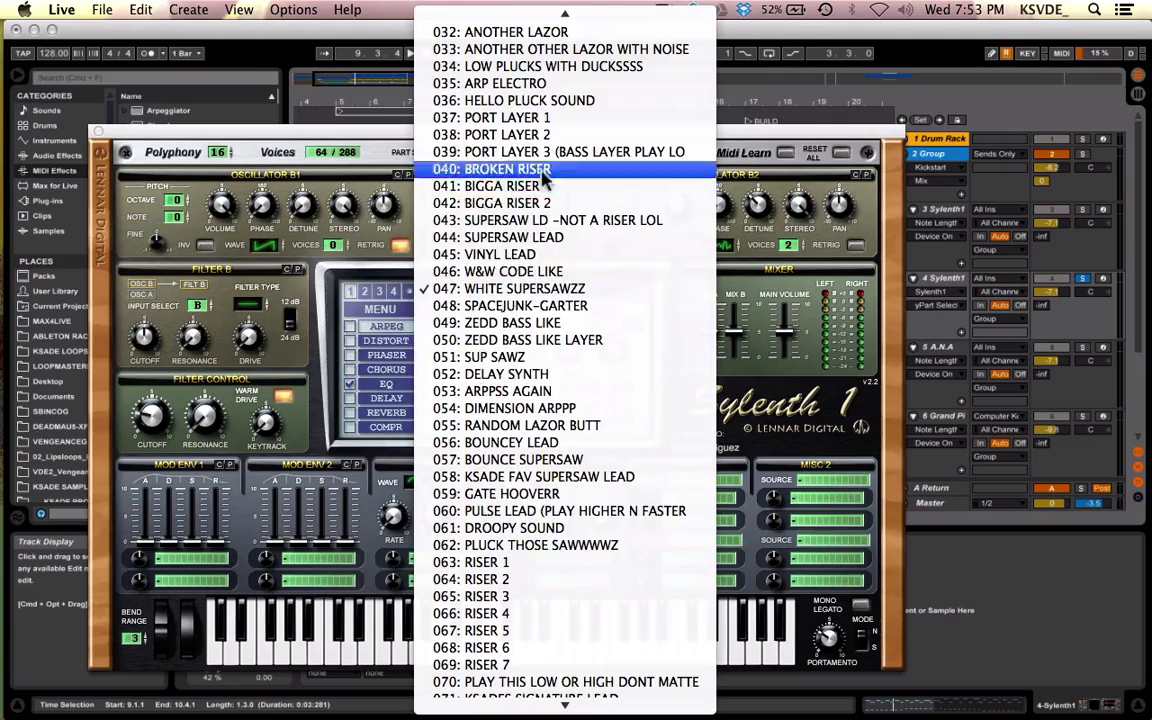
scroll(530, 292, up, 10)
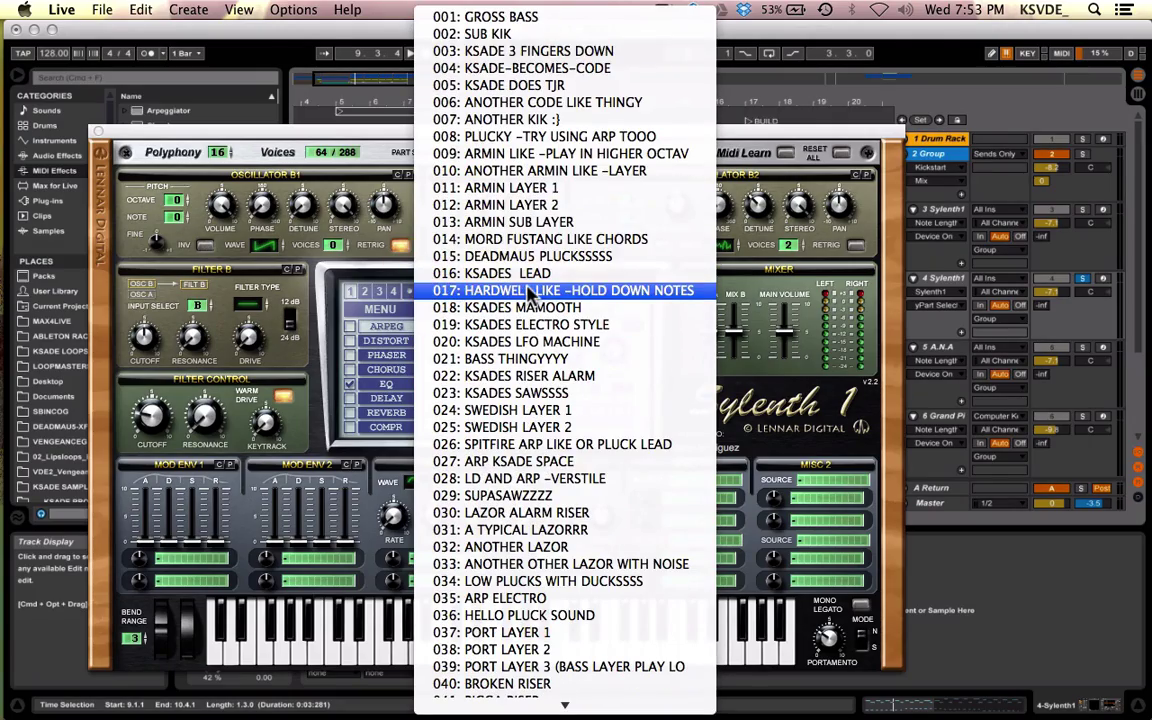
scroll(505, 545, down, 20)
scroll(537, 548, up, 10)
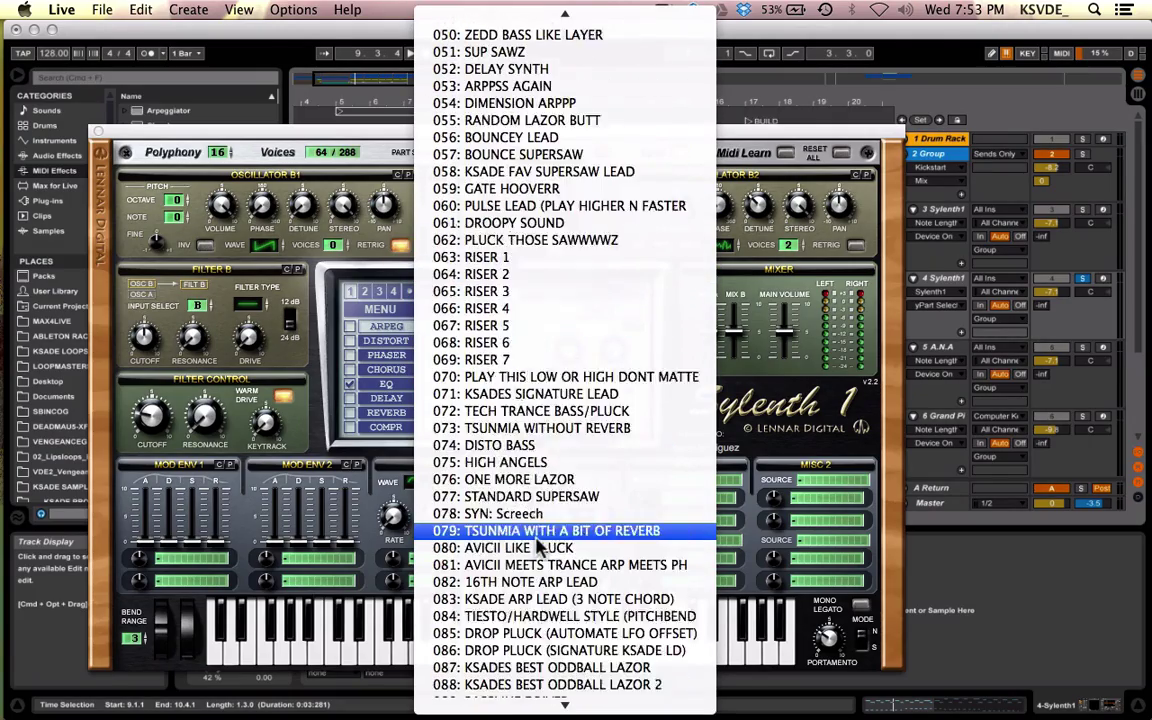
scroll(537, 548, up, 12)
scroll(527, 558, down, 1)
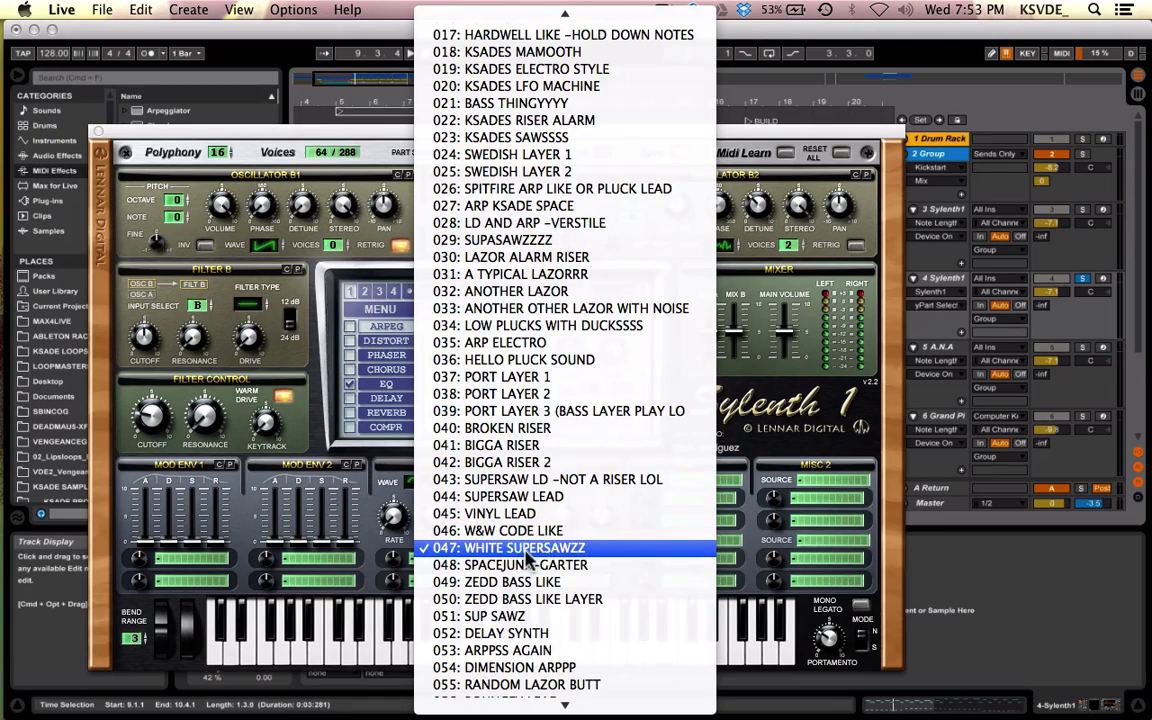
click(527, 552)
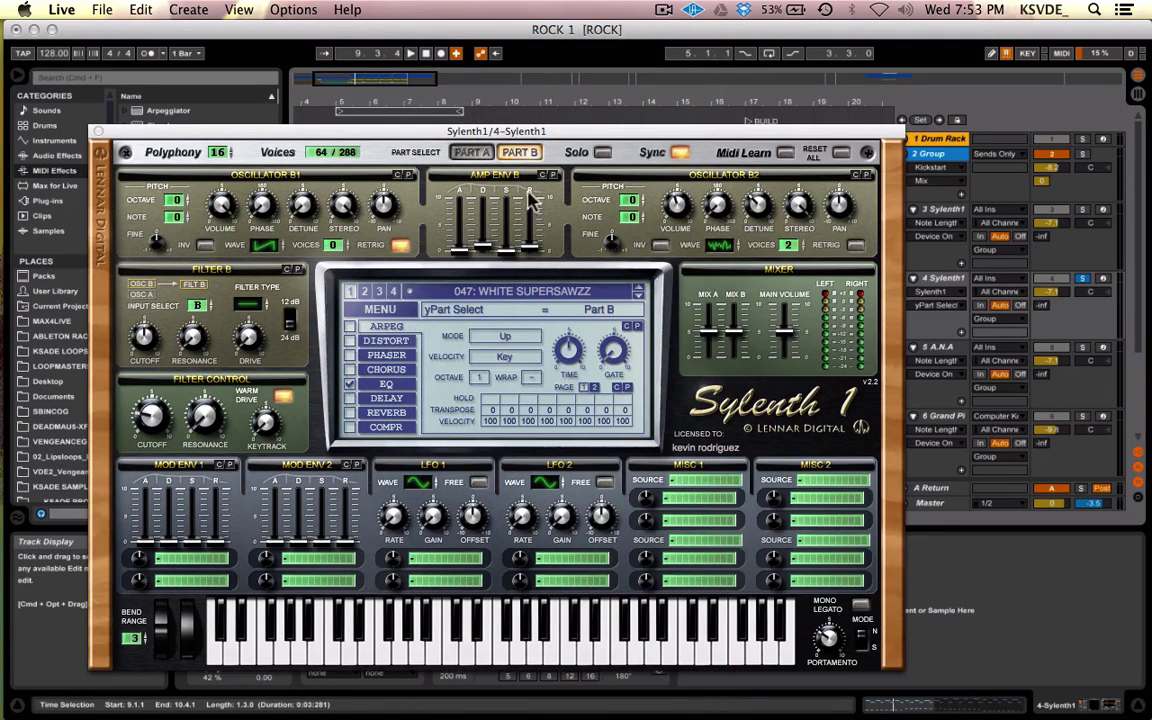
Switch Sylenth1 back to Part A, close its window and set the playback start to bar 9 on 4 Sylenth1.
click(466, 152)
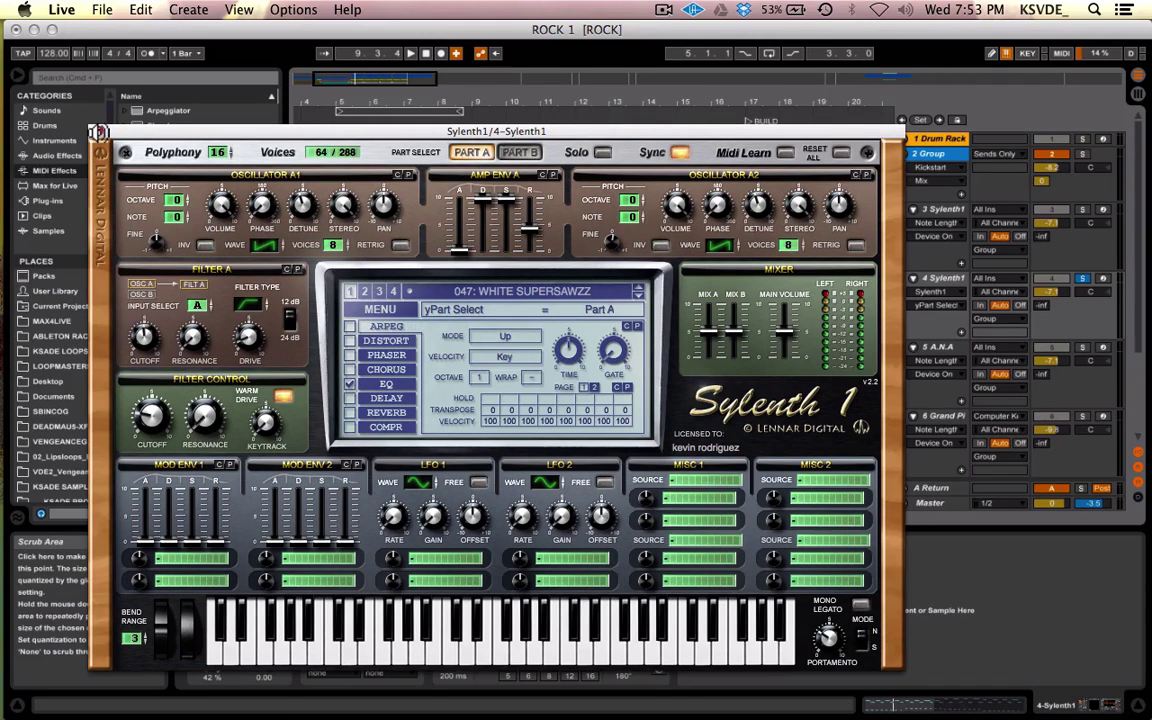
click(97, 131)
click(470, 305)
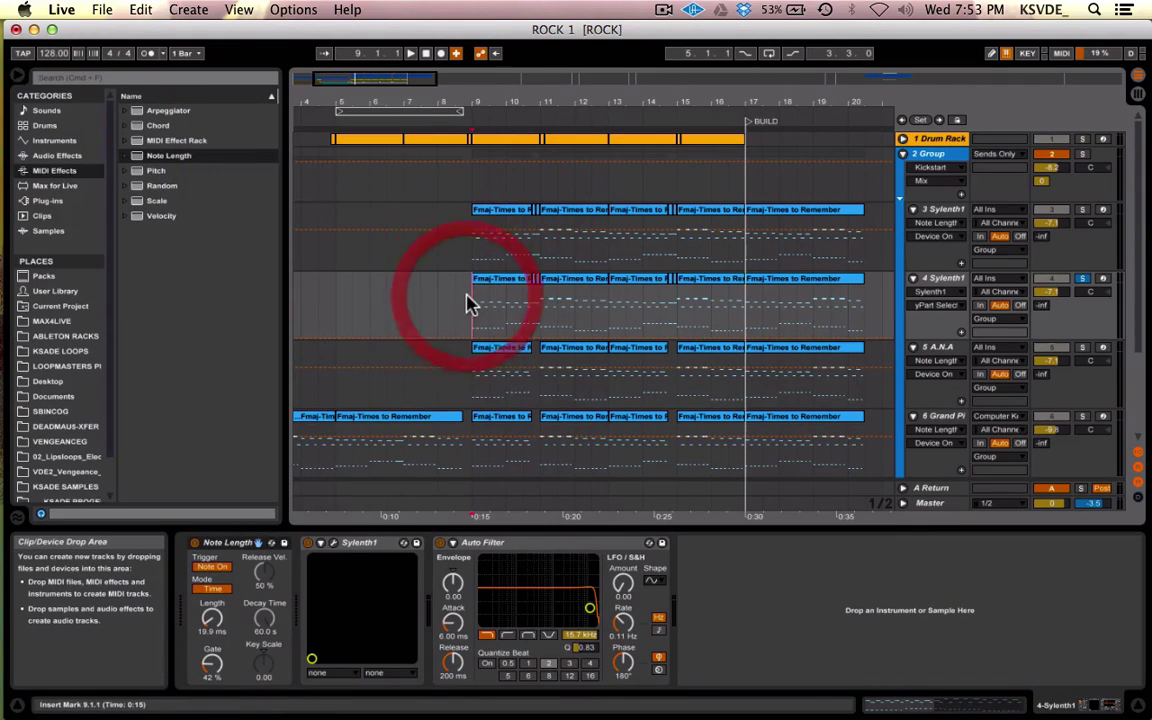
Audition the soloed 4 Sylenth1 track from bar 9, first alone and again with 5 A.N.A soloed as well.
key(space)
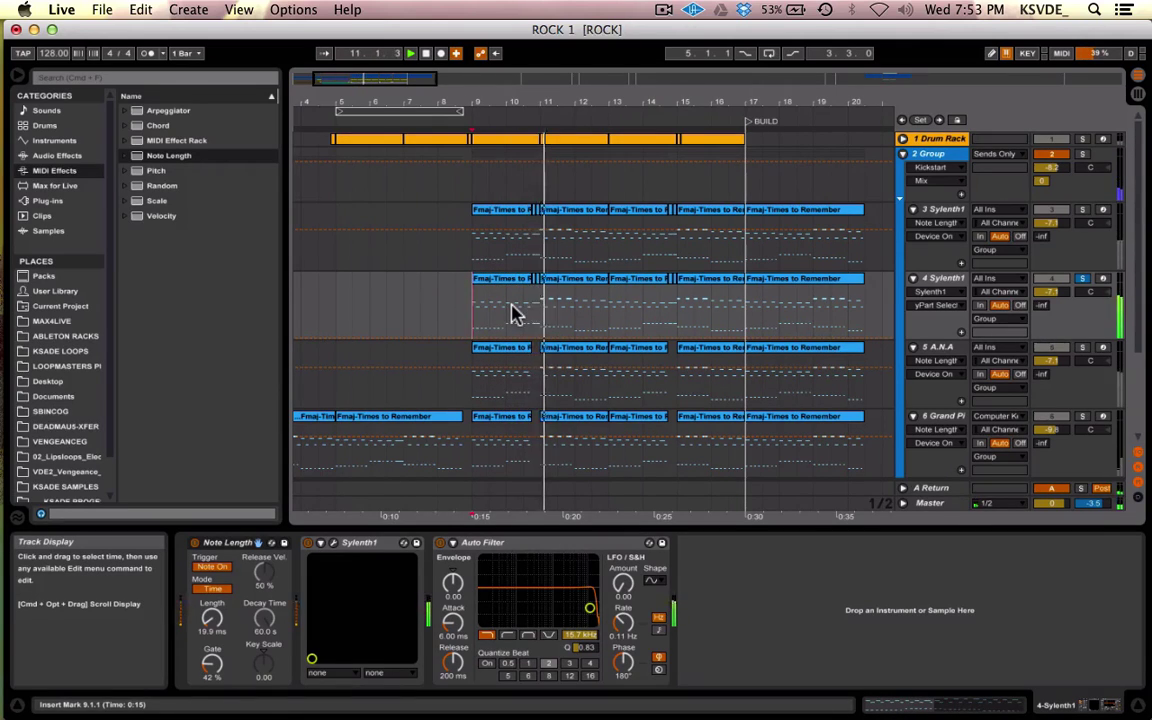
key(space)
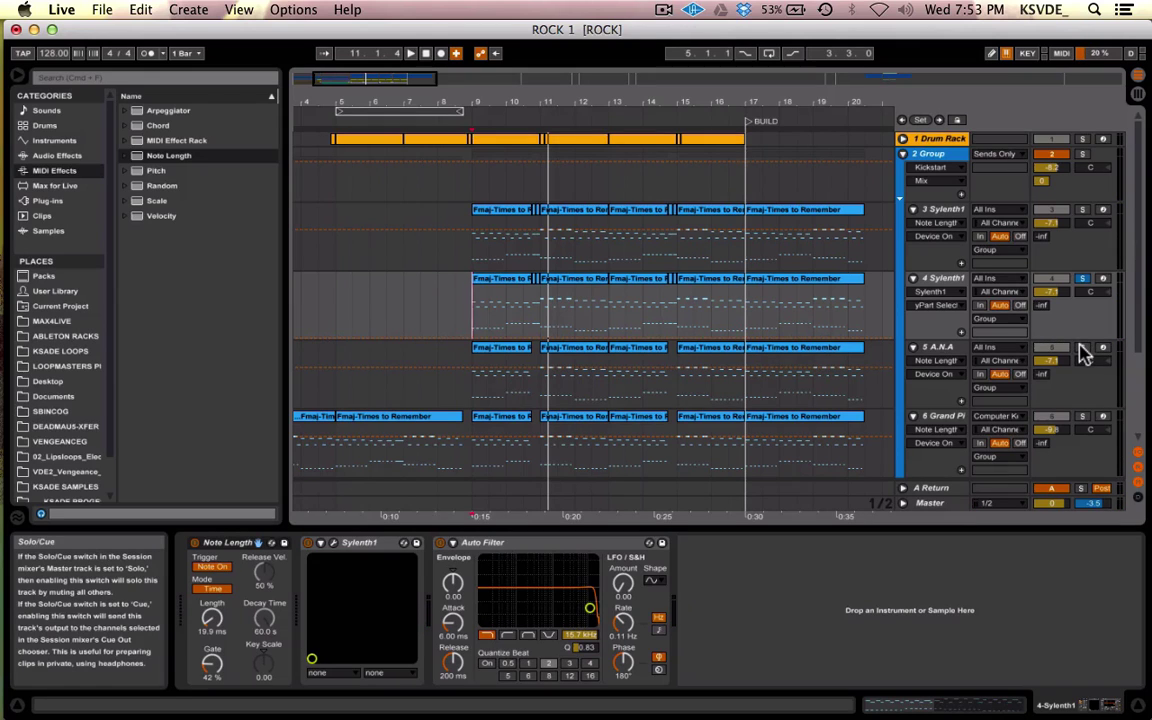
click(925, 347)
click(958, 290)
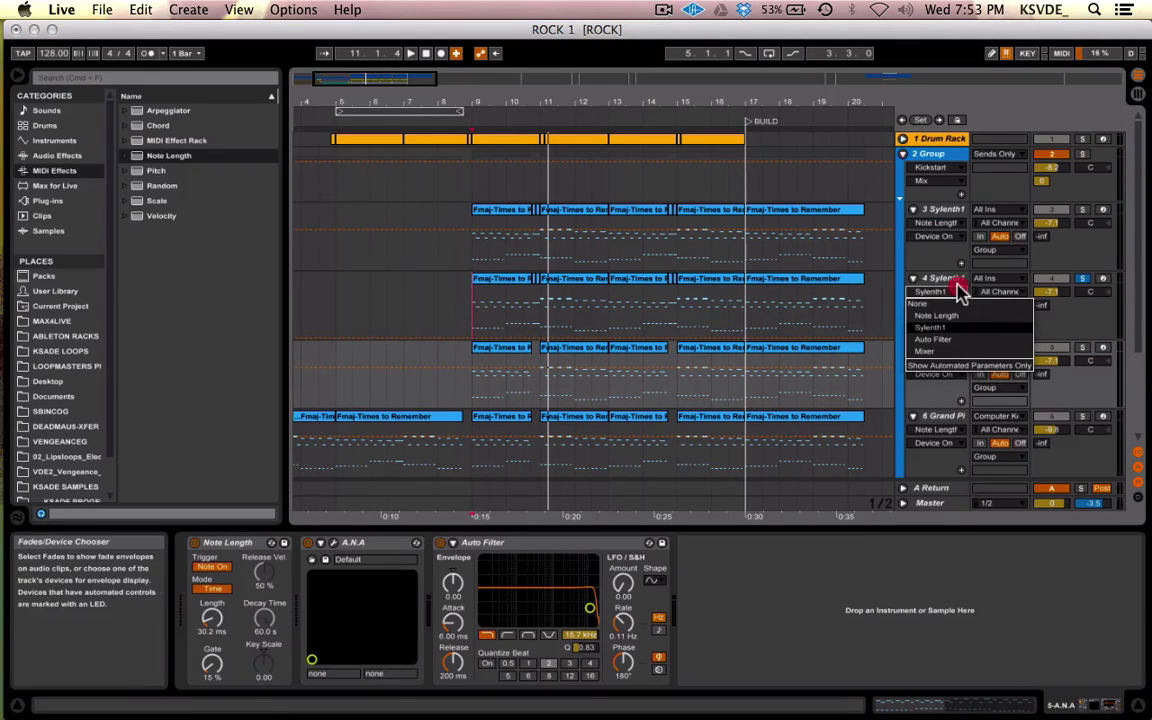
click(1085, 352)
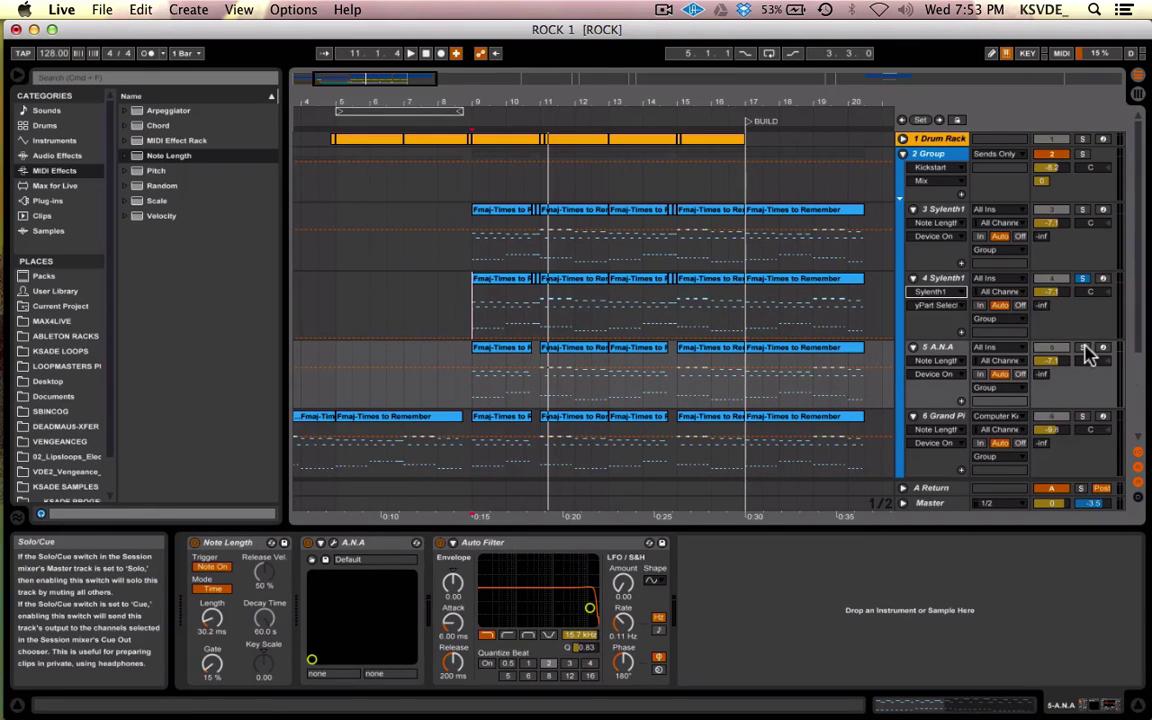
click(1085, 350)
key(space)
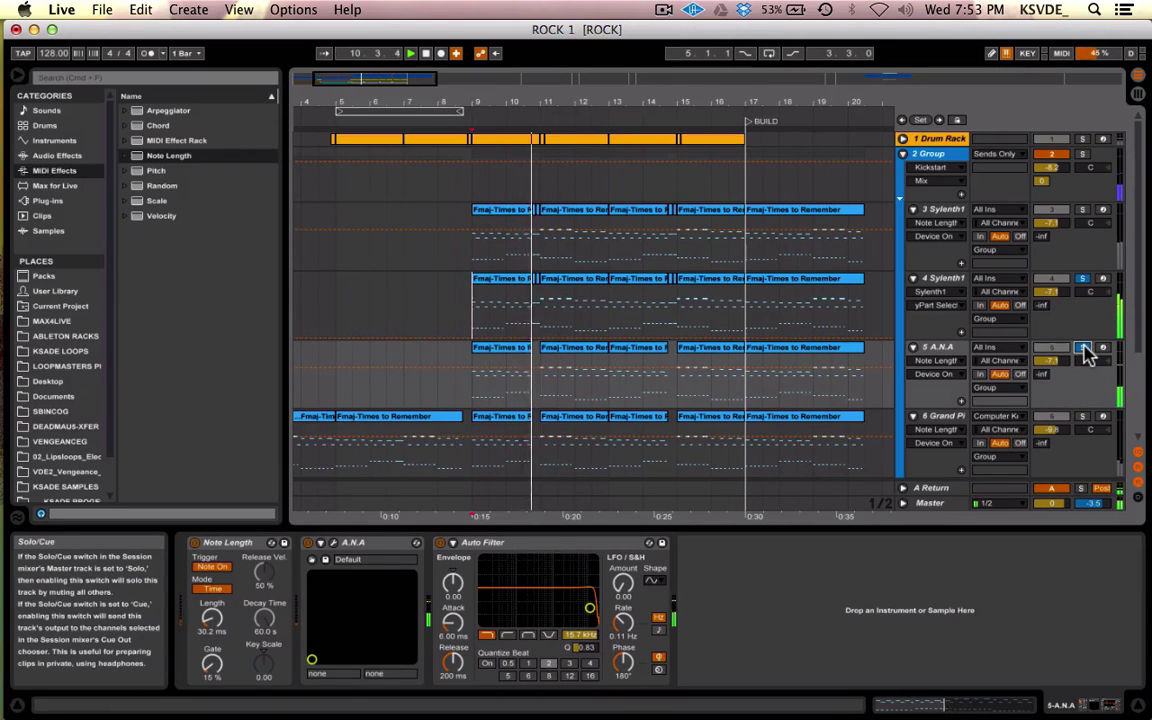
click(939, 357)
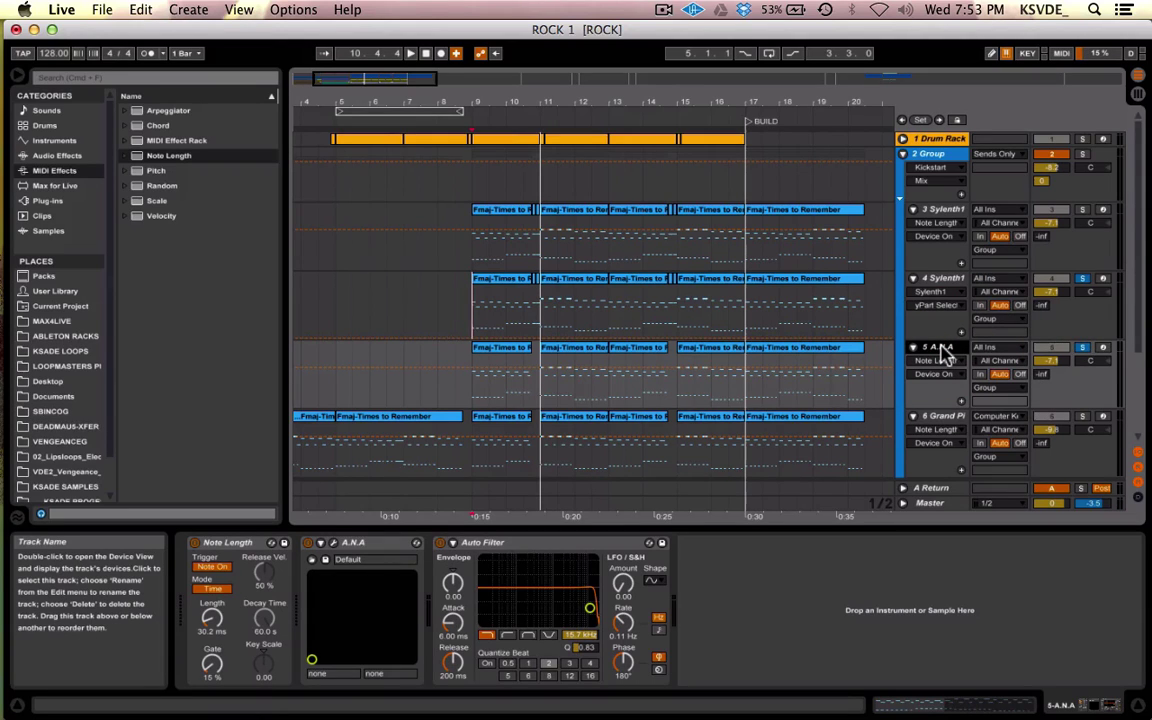
Show the devices on the 4 Sylenth1 track, the A Return and the 2 Group track in turn.
click(935, 280)
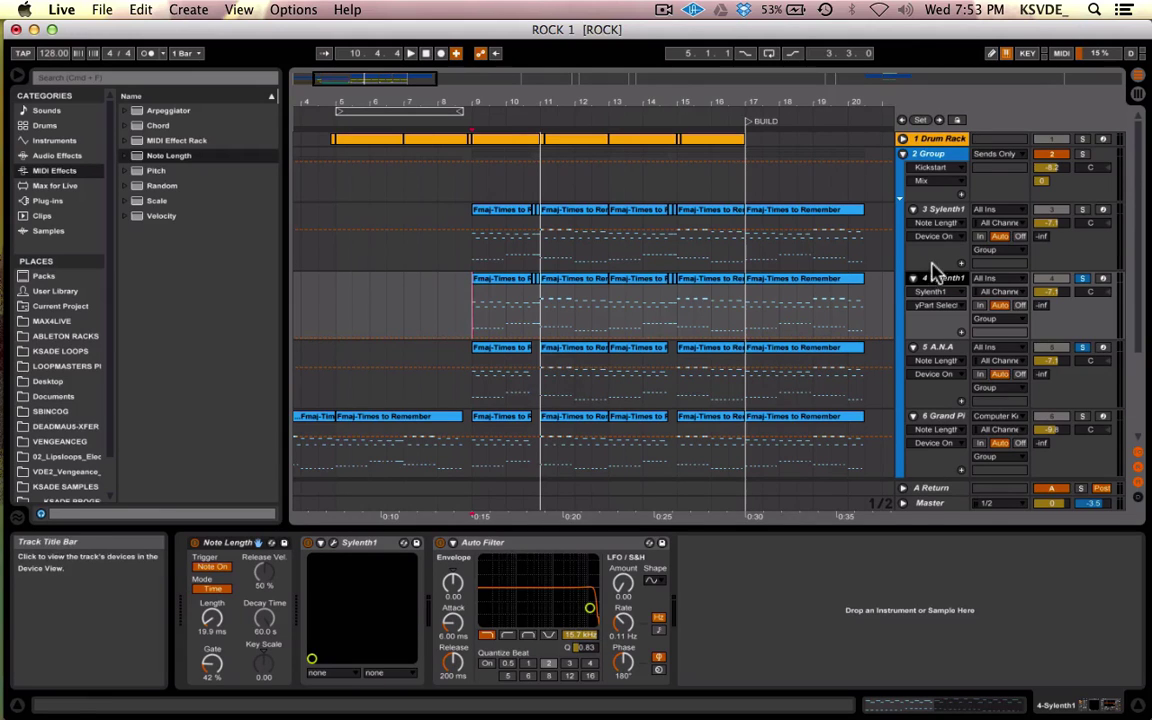
click(928, 489)
key(Tab)
key(Tab)
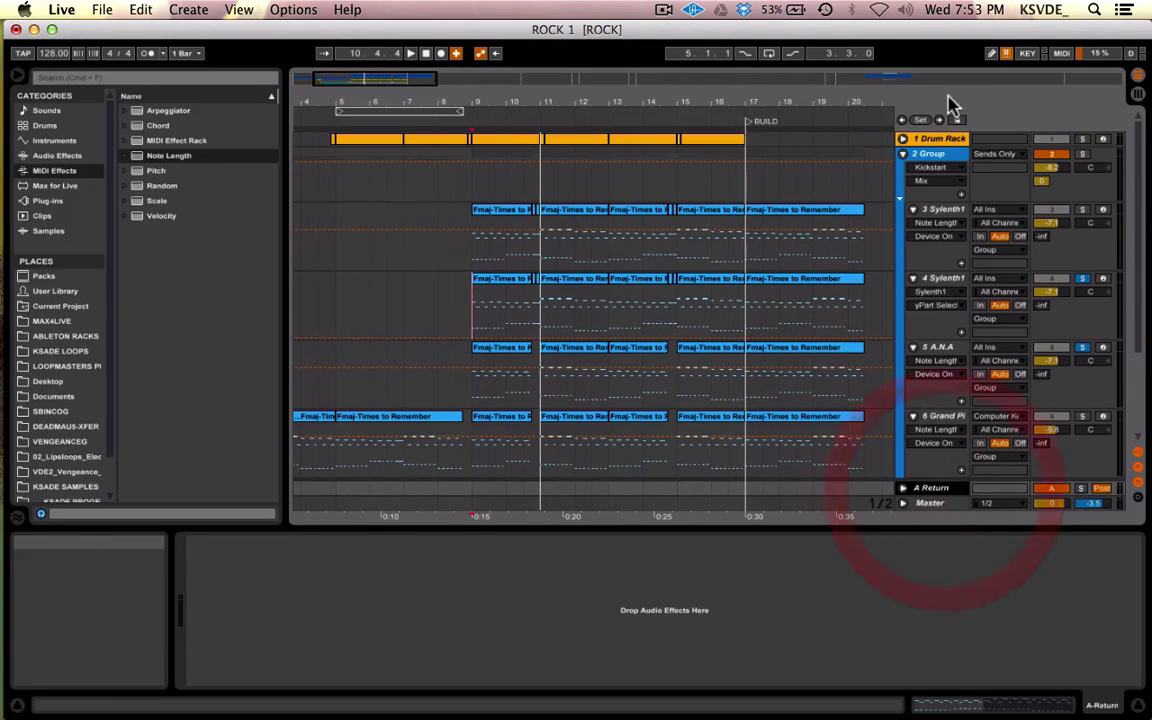
click(935, 155)
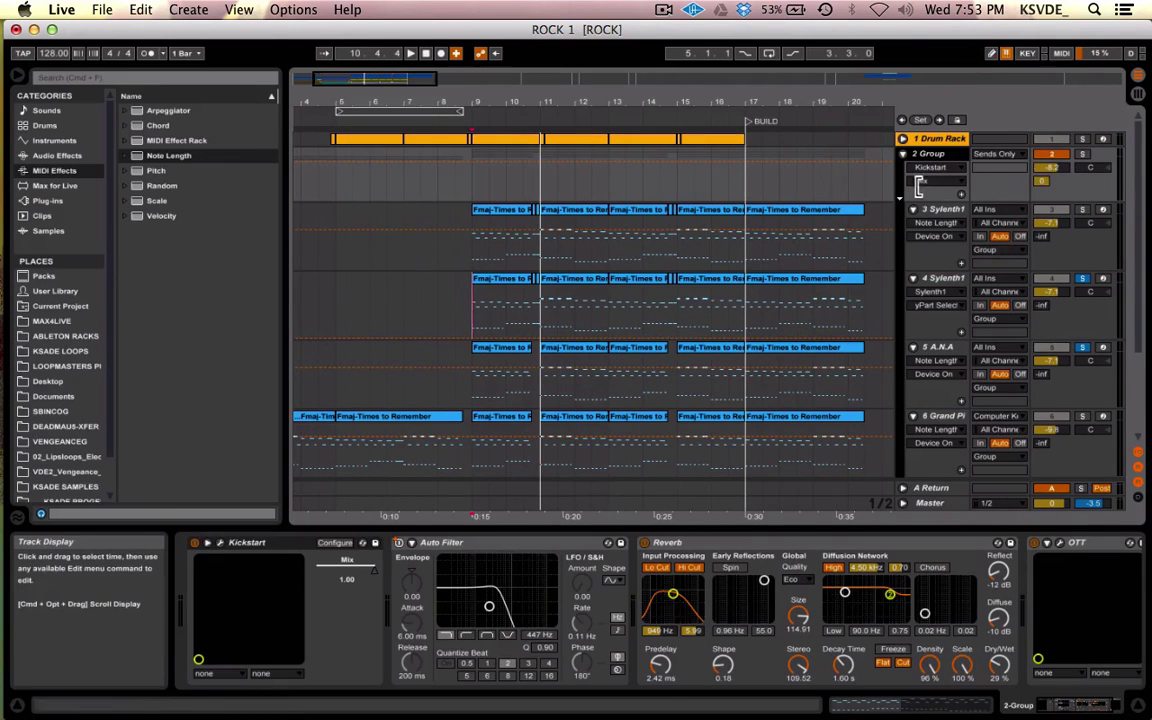
click(930, 291)
Clear the existing solos, solo the 3 Sylenth1 track and audition it from bar 9.
click(1082, 279)
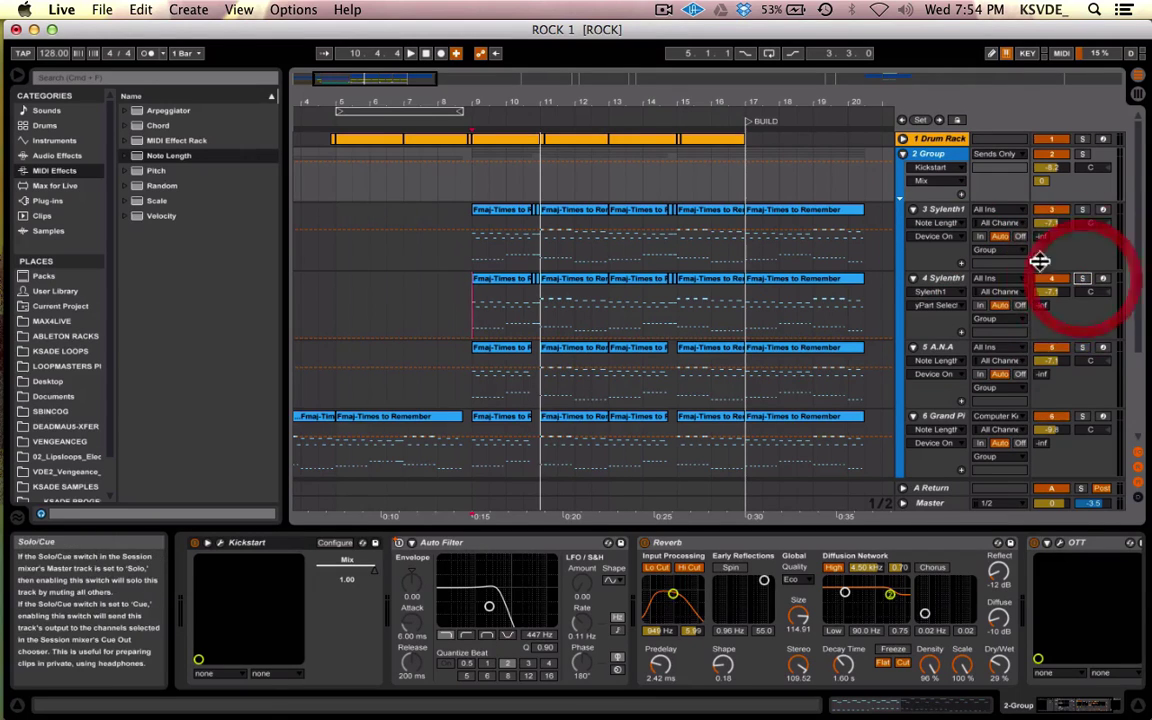
click(955, 212)
click(1082, 210)
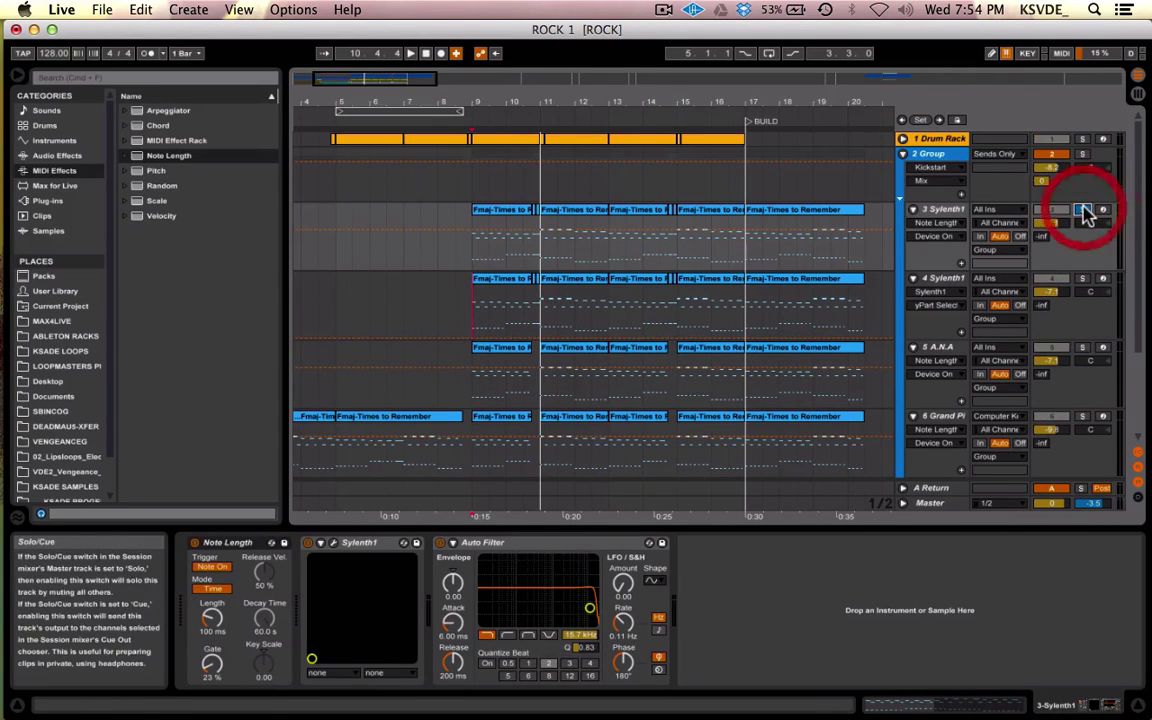
click(474, 254)
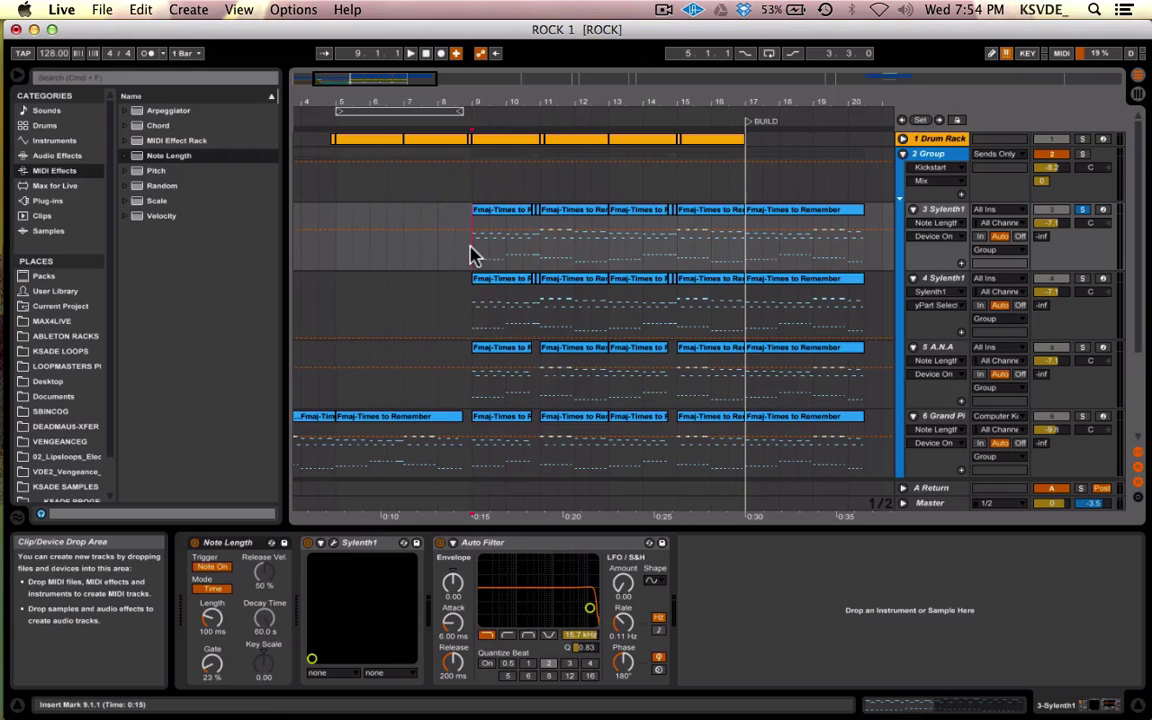
key(space)
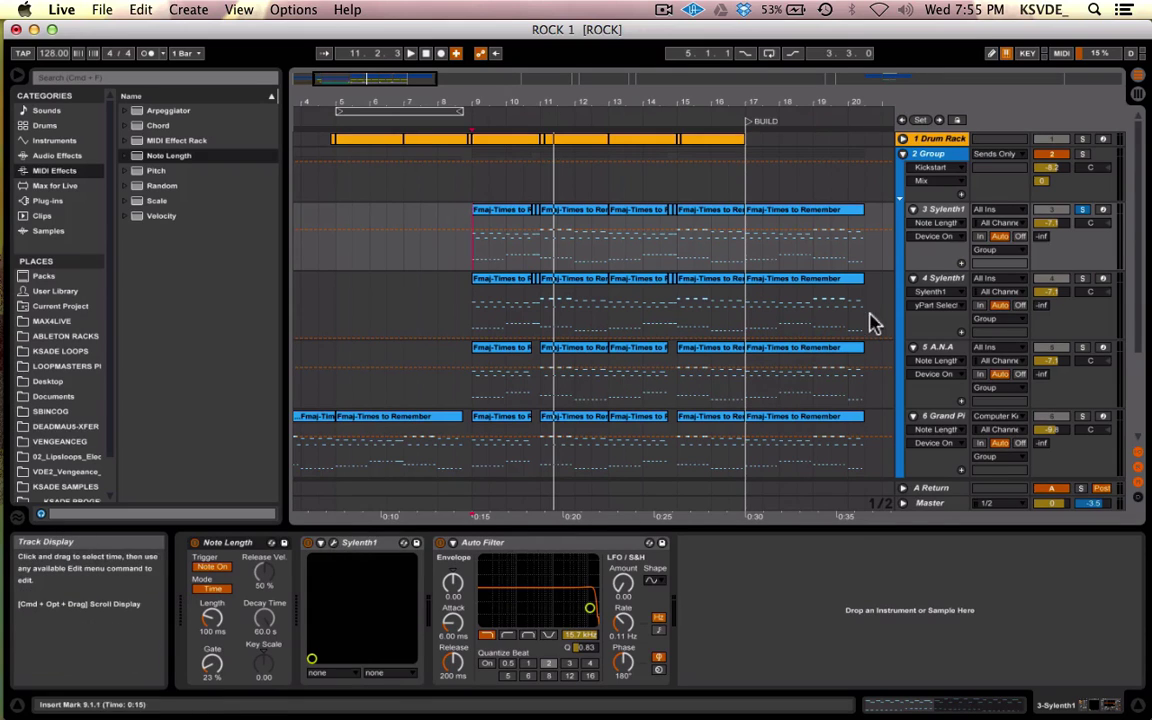
Open the Sylenth1 window of the 3 Sylenth1 track, show its preset list and choose 007: LD-C1-C2 SLAM.
click(930, 288)
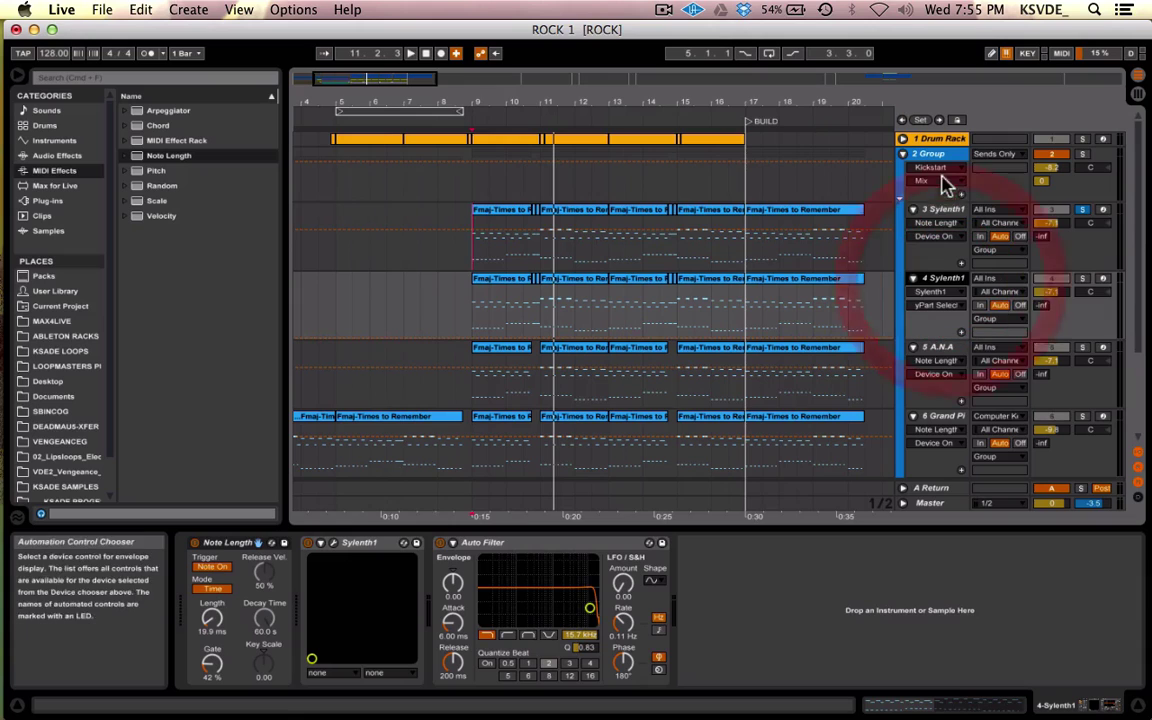
click(936, 214)
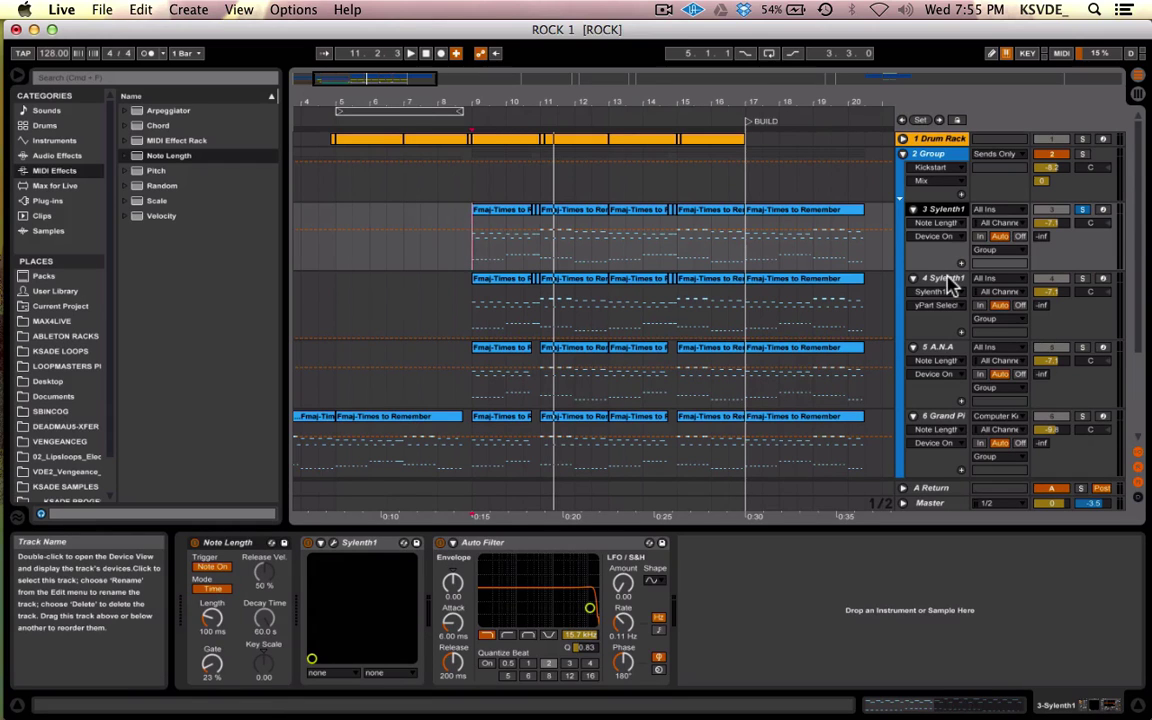
click(333, 542)
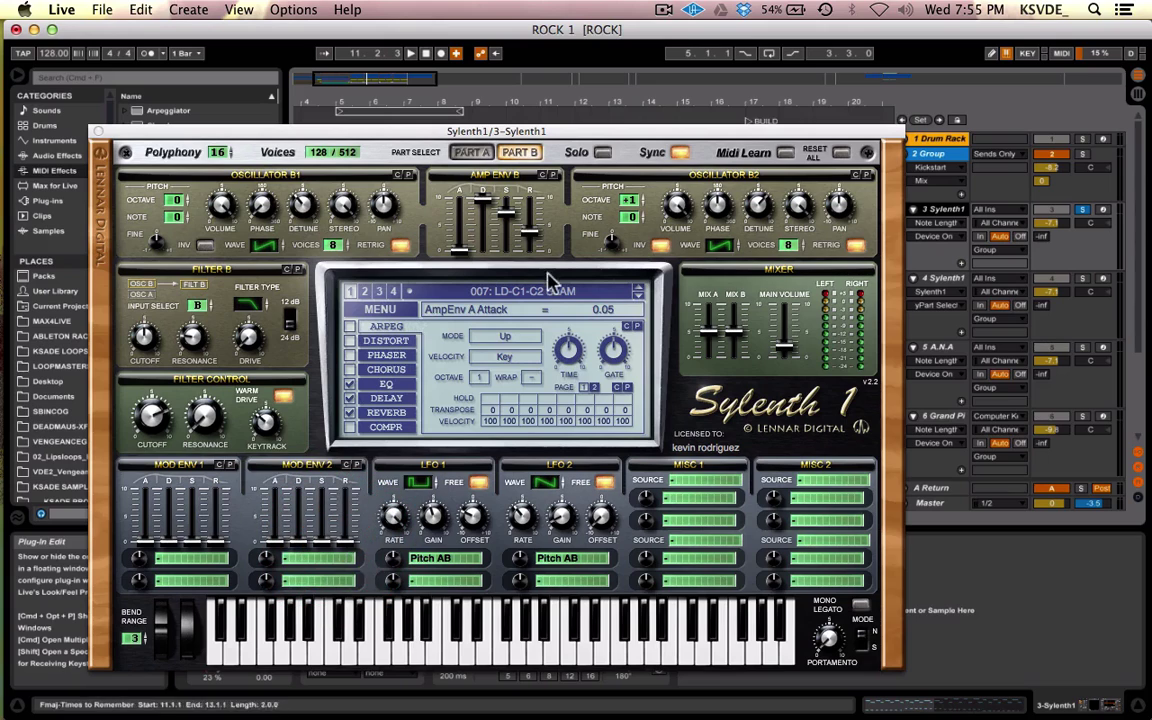
click(470, 290)
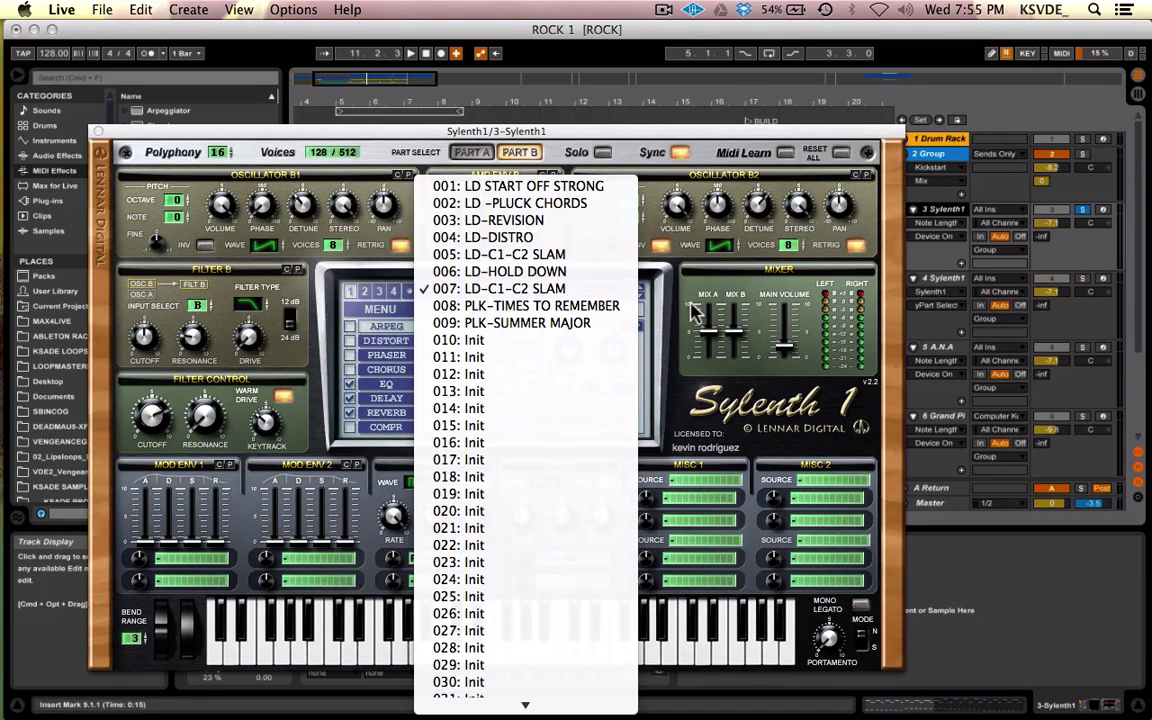
click(627, 285)
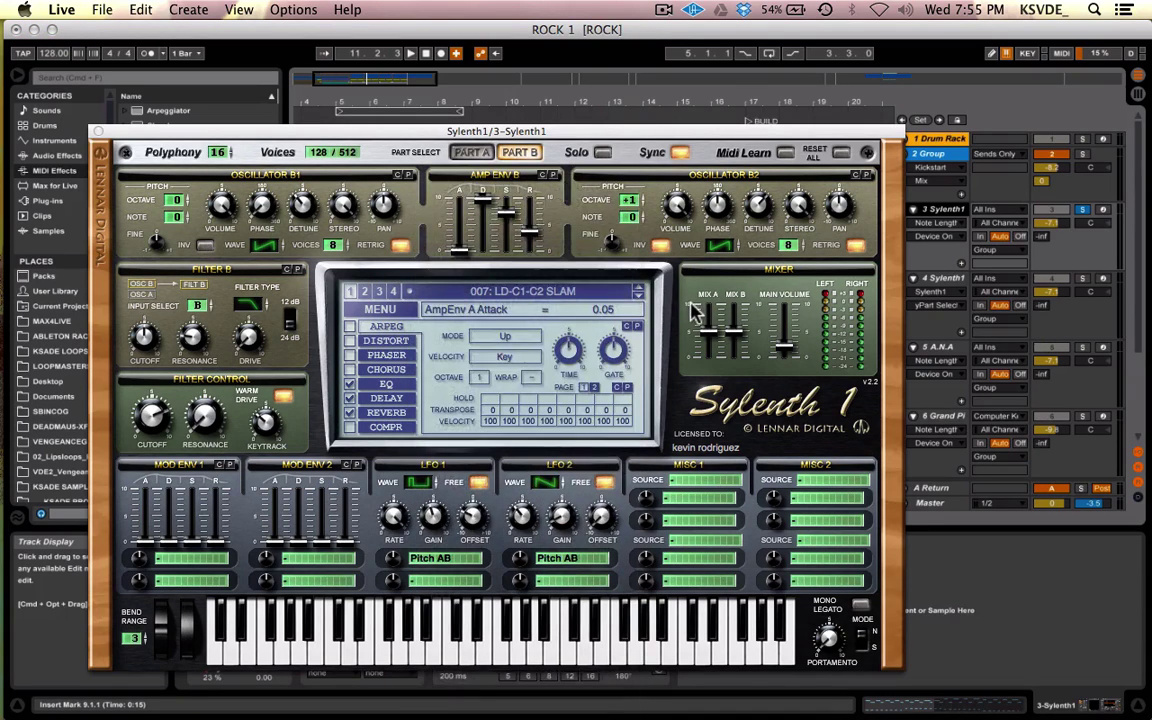
Switch Sylenth1 to Part A and point out the Init Preset command without running it.
click(471, 152)
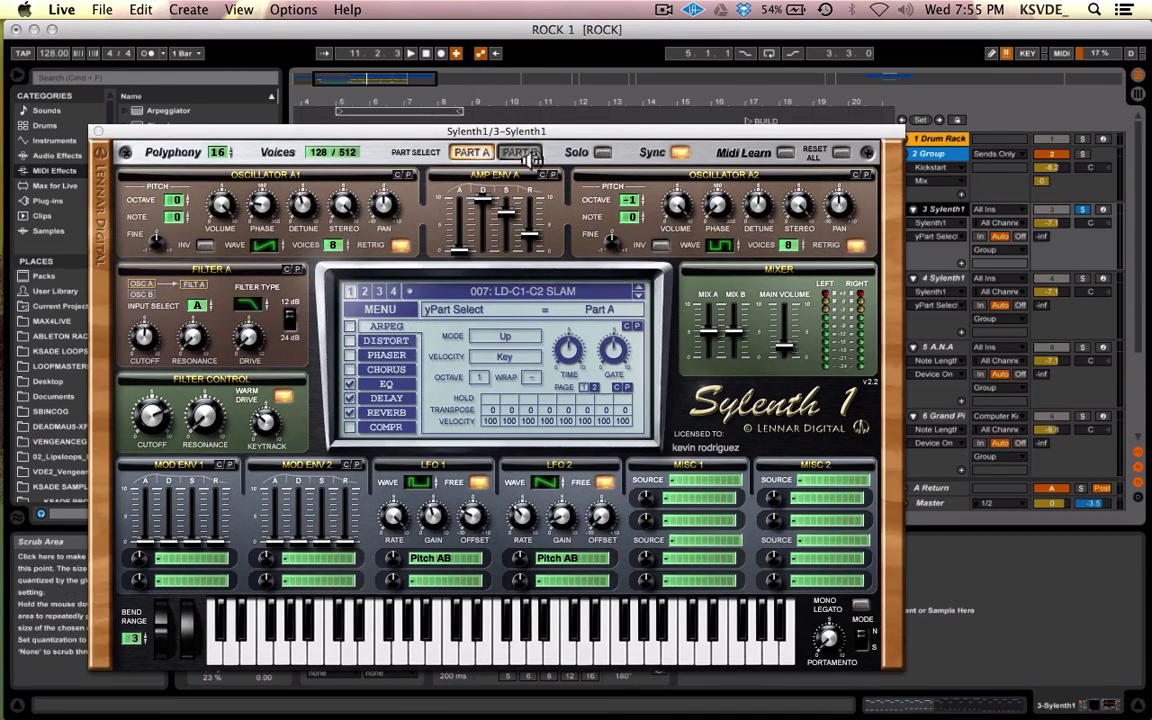
click(380, 309)
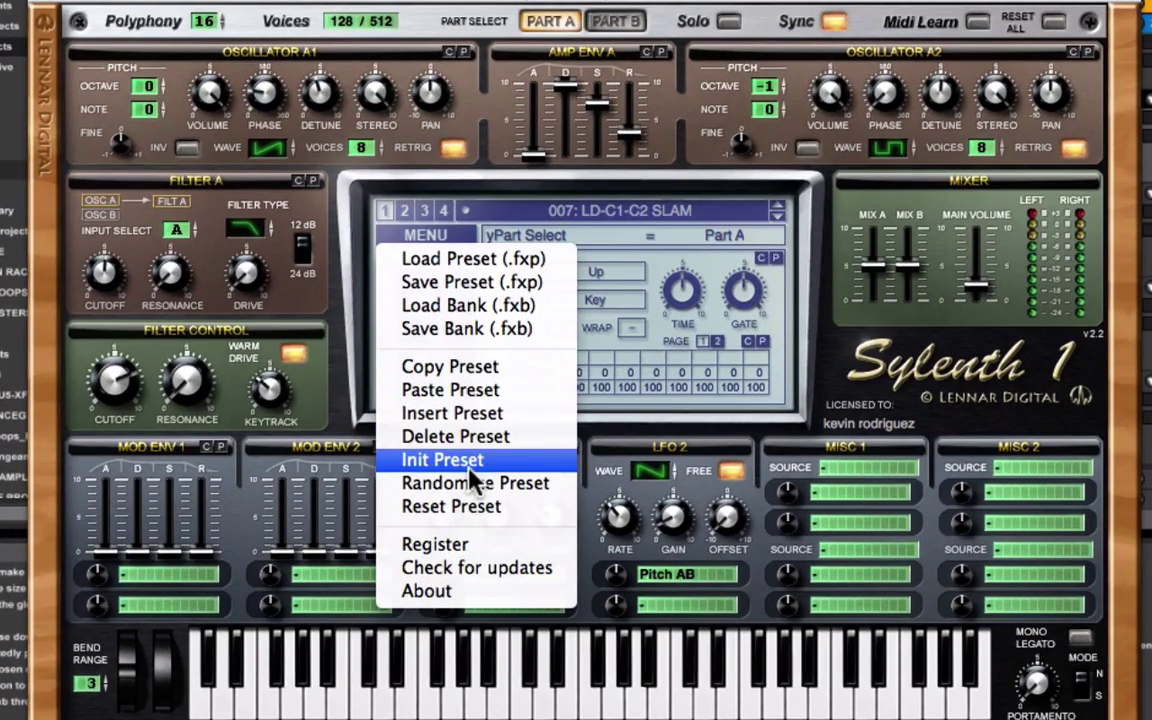
click(812, 292)
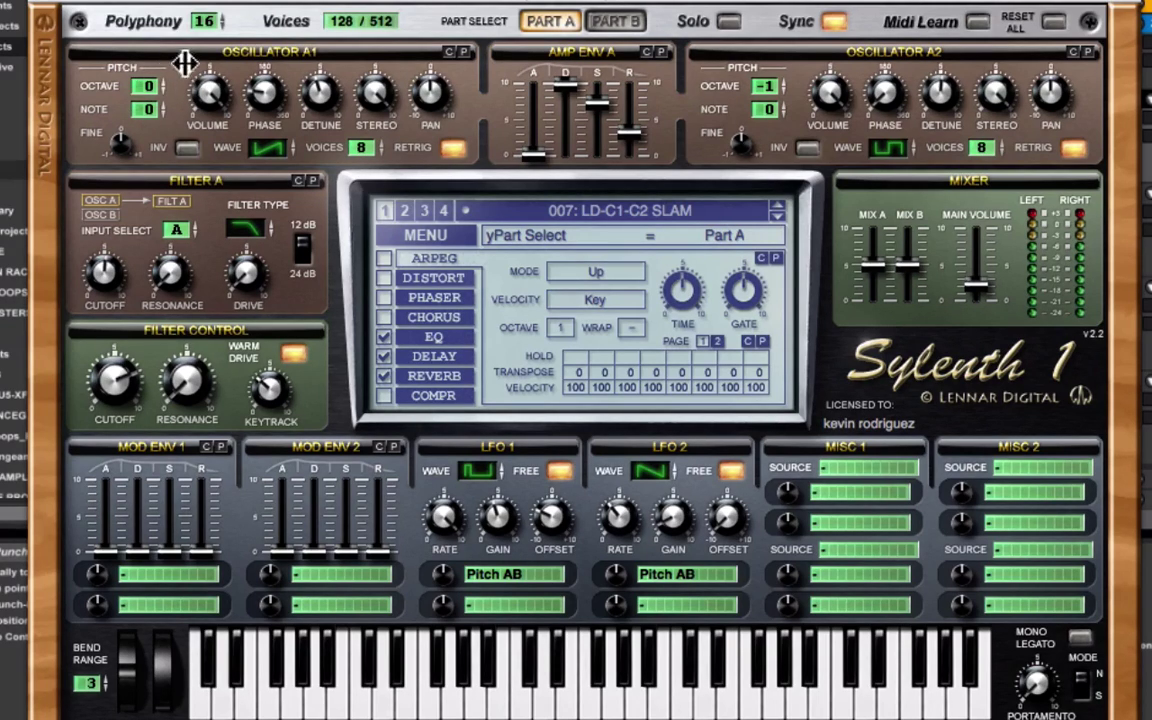
Examine the Part A oscillator settings, including A1 detune and A2 waveform, voices, detune and octave.
click(278, 93)
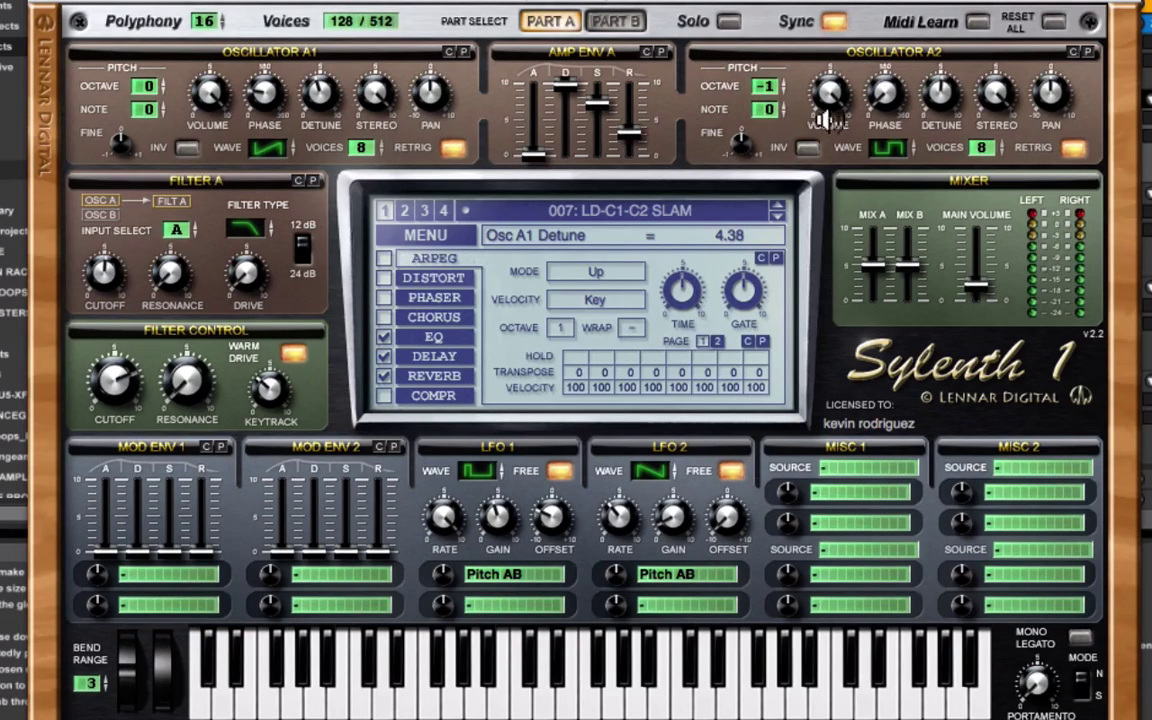
mouse_move(893, 148)
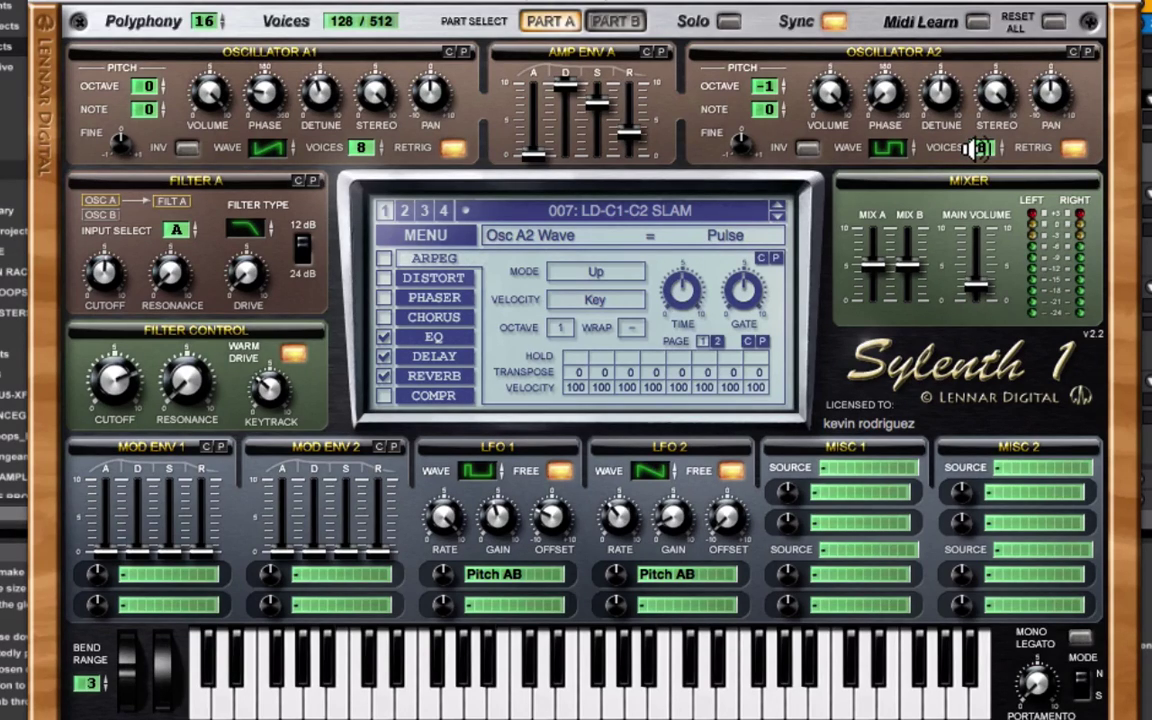
click(937, 95)
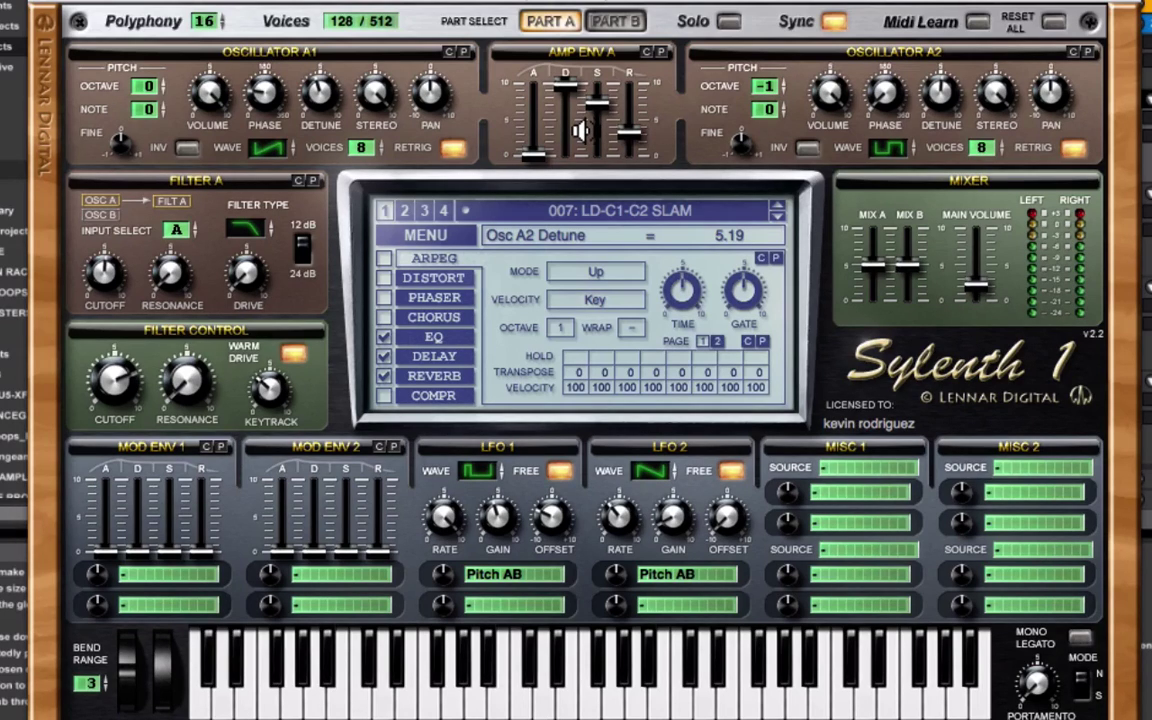
click(770, 84)
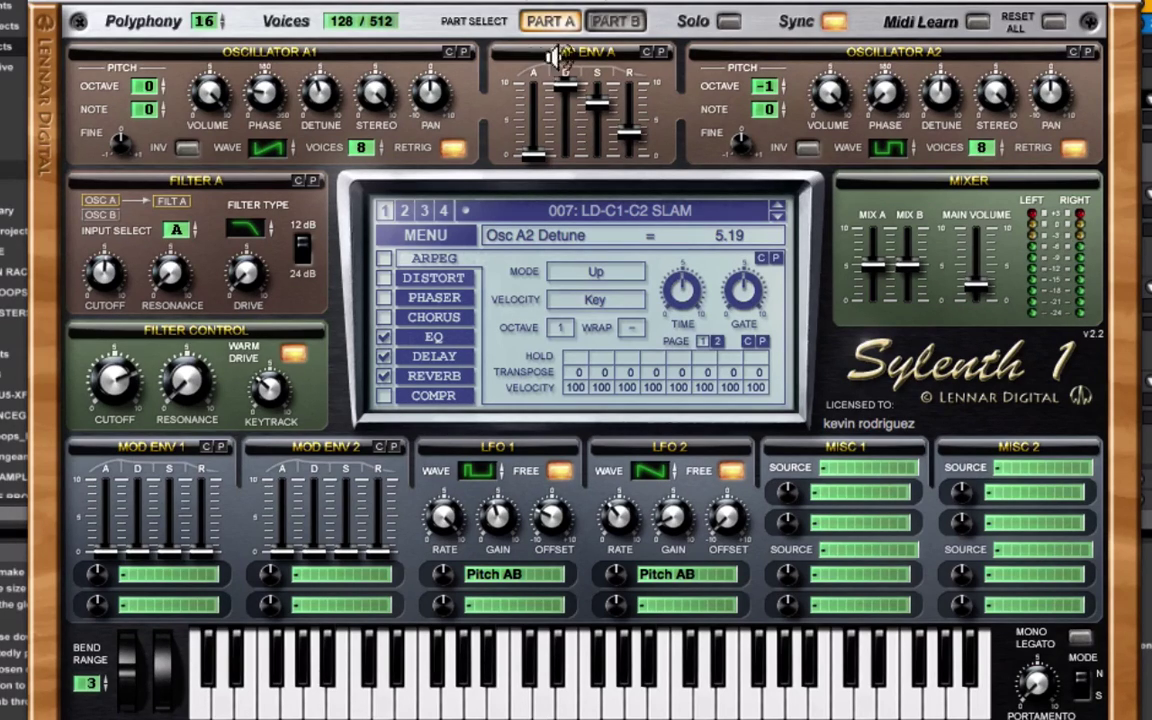
Examine the attack, decay, sustain and release values of Amp Env A.
click(535, 157)
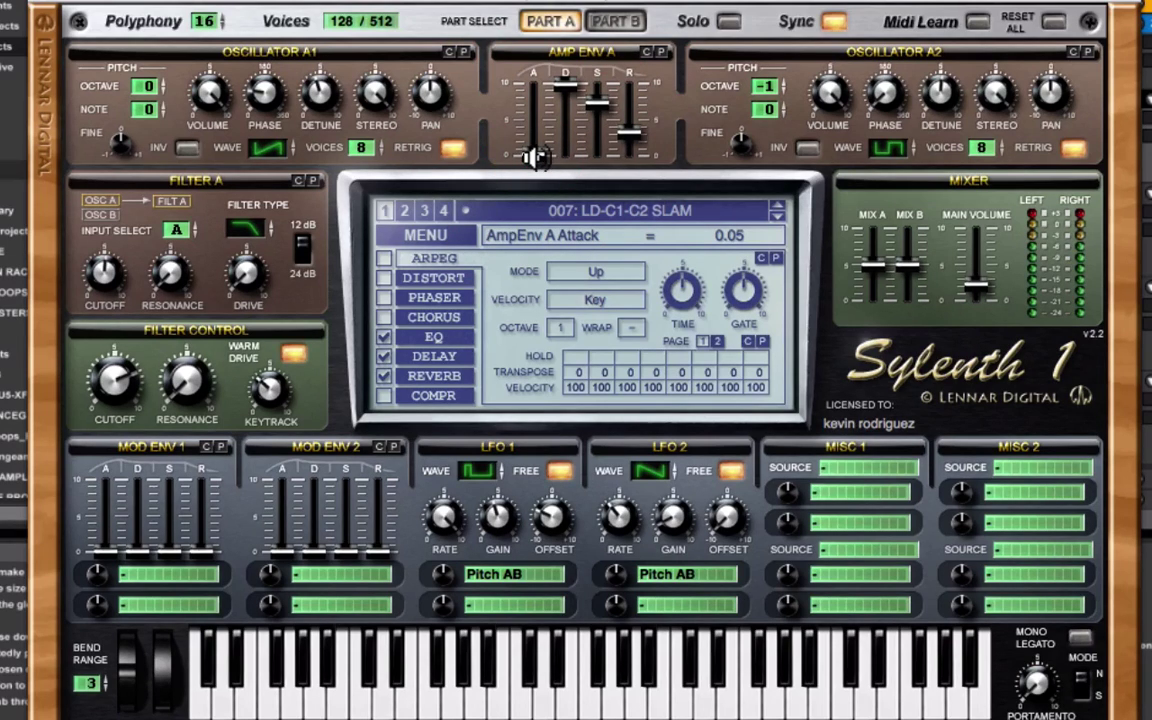
click(568, 84)
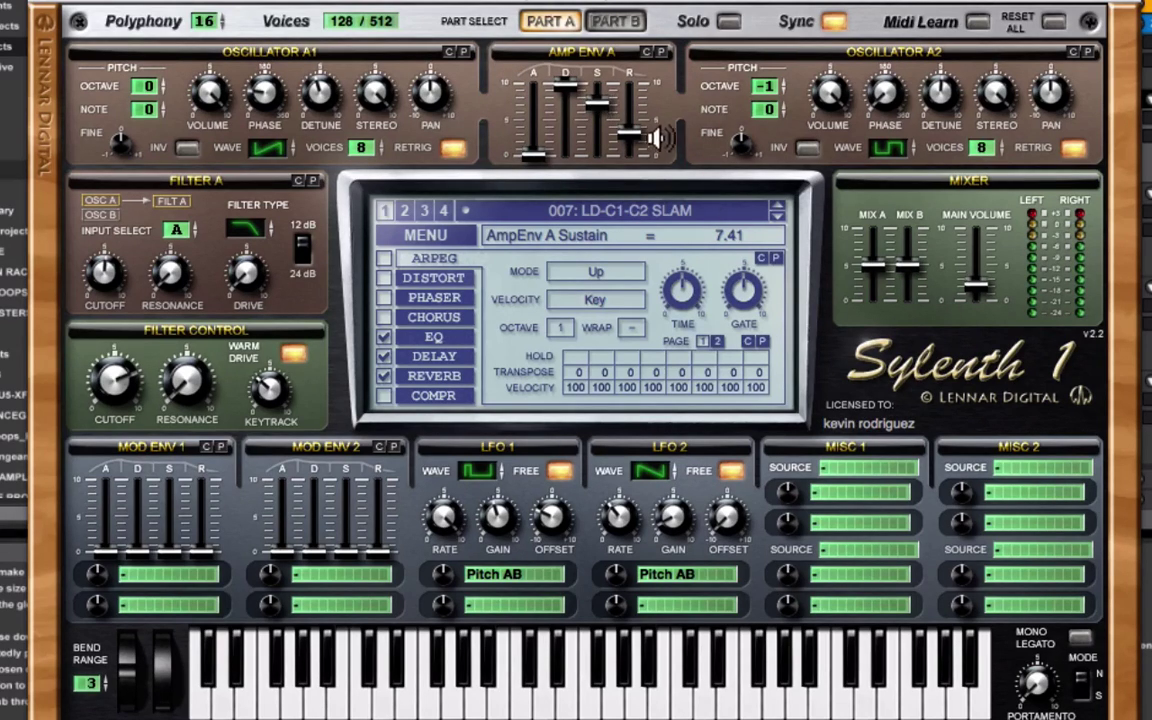
click(628, 134)
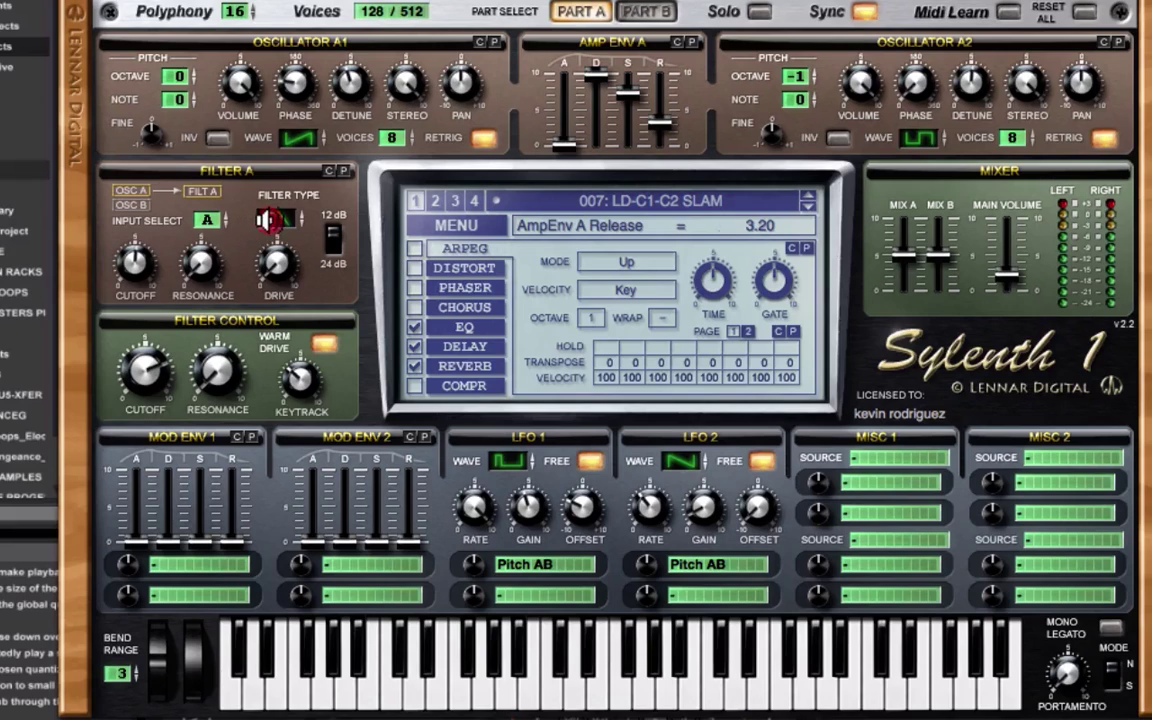
Examine Filter A's type and cutoff, plus the Filter Control cutoff, resonance and keytrack.
click(264, 220)
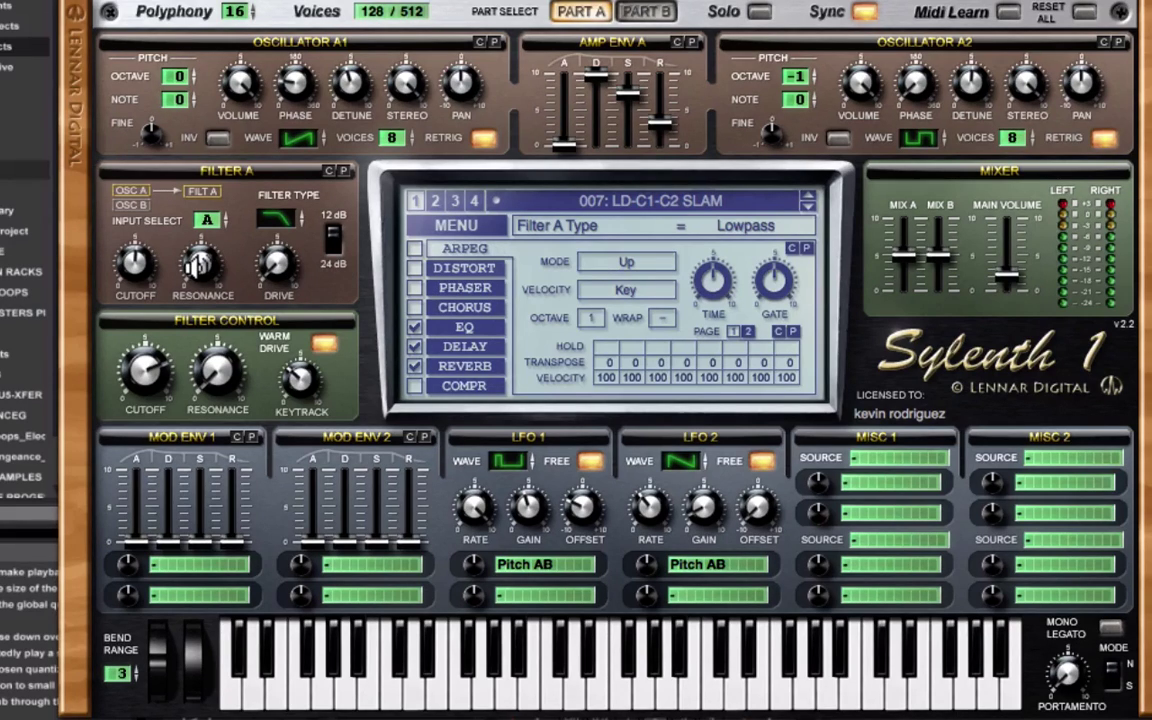
click(135, 264)
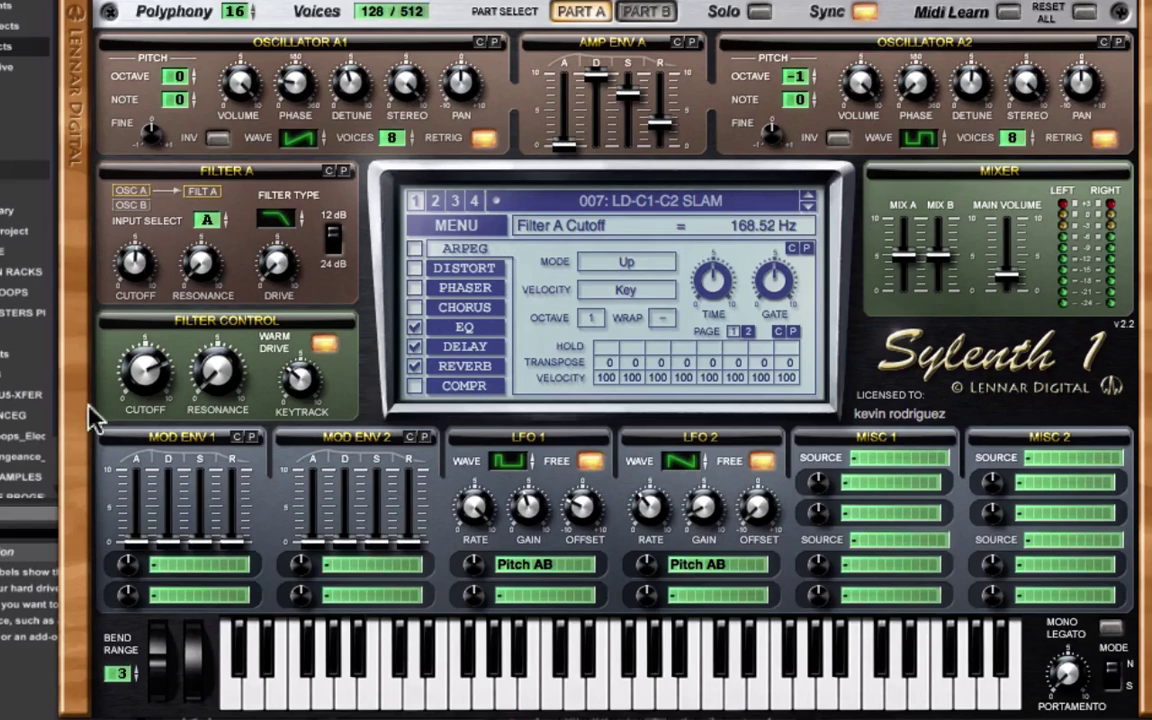
click(147, 372)
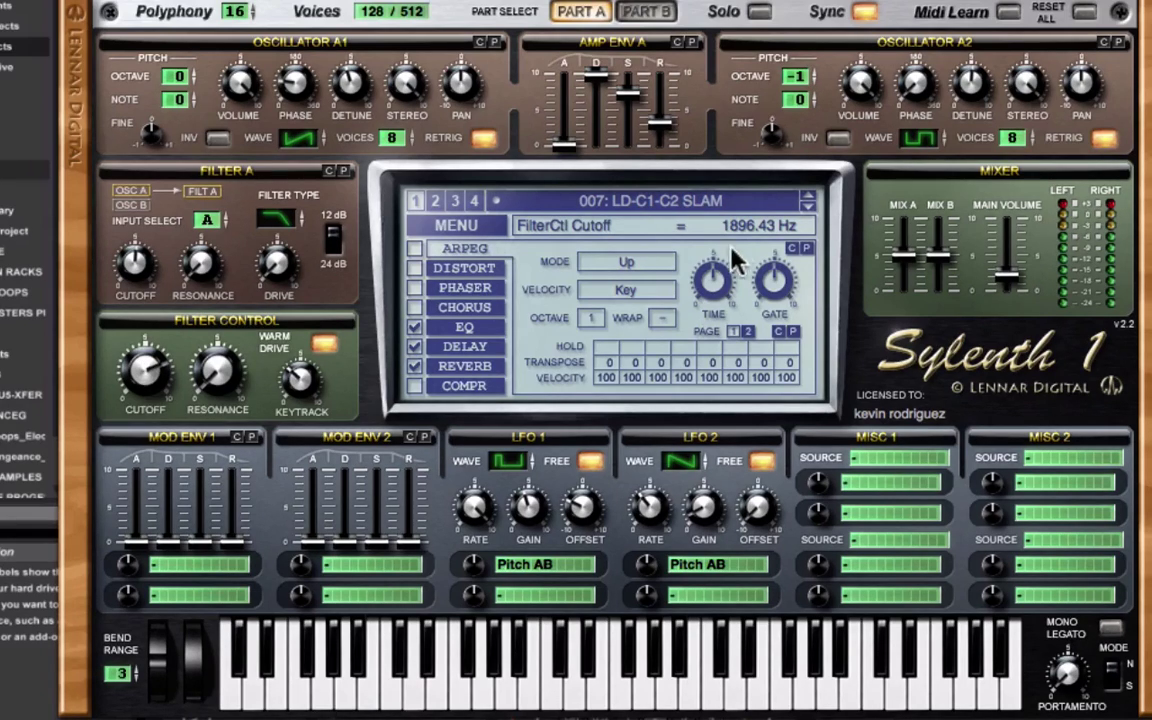
click(221, 371)
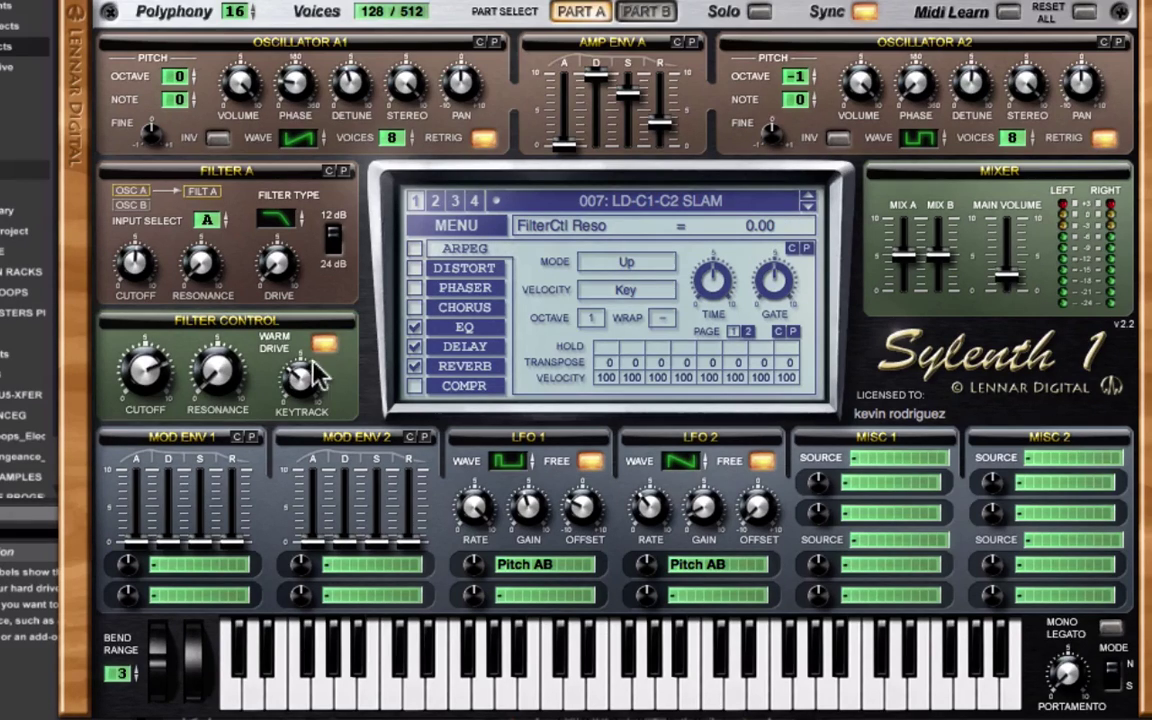
click(298, 380)
Examine LFO 1's waveform, rate, gain and offset, plus the first modulation amounts of LFO 1 and LFO 2.
click(474, 567)
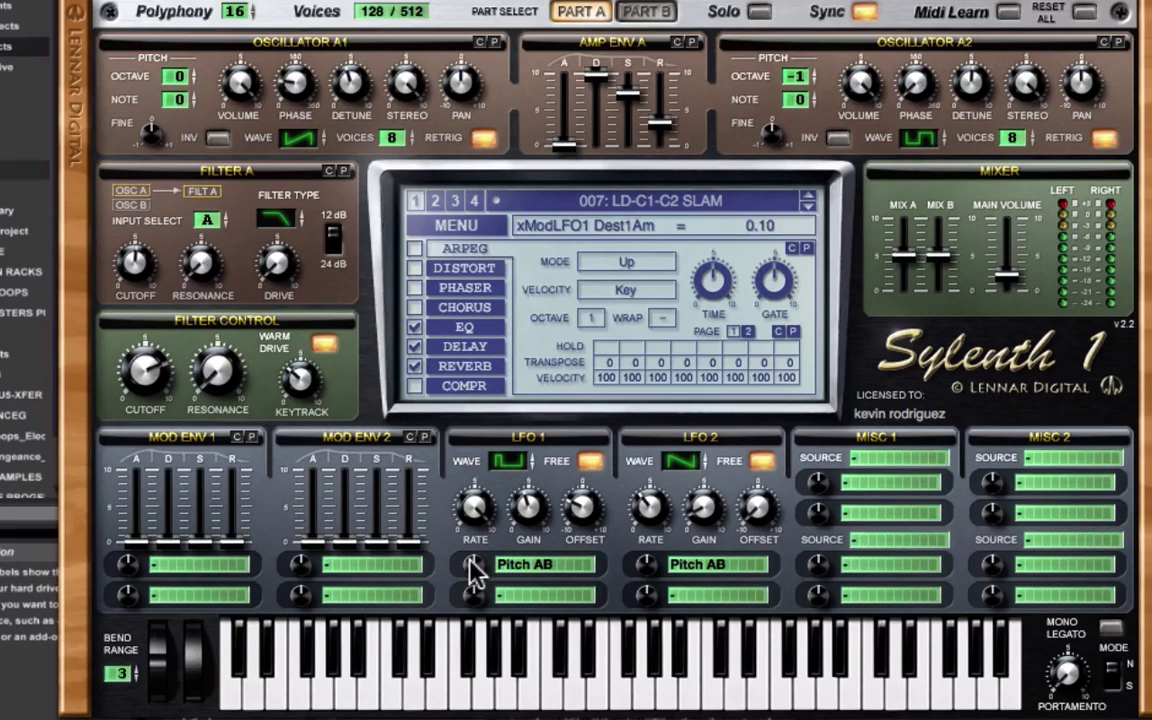
click(646, 568)
click(518, 463)
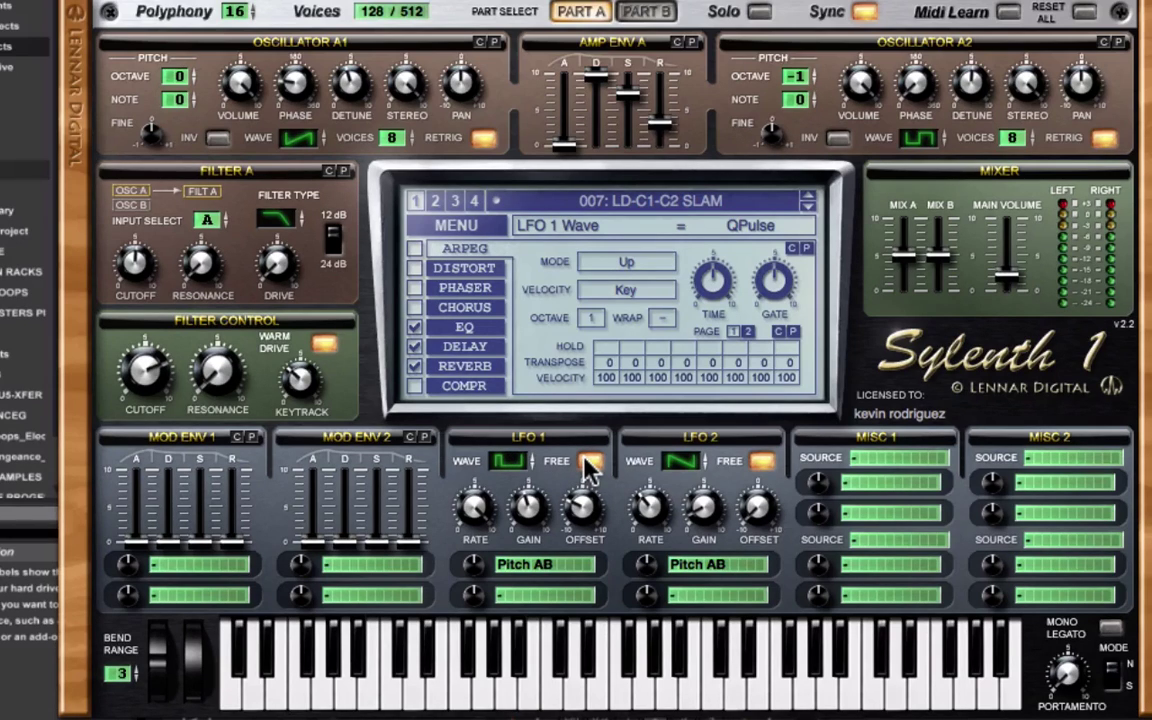
click(478, 508)
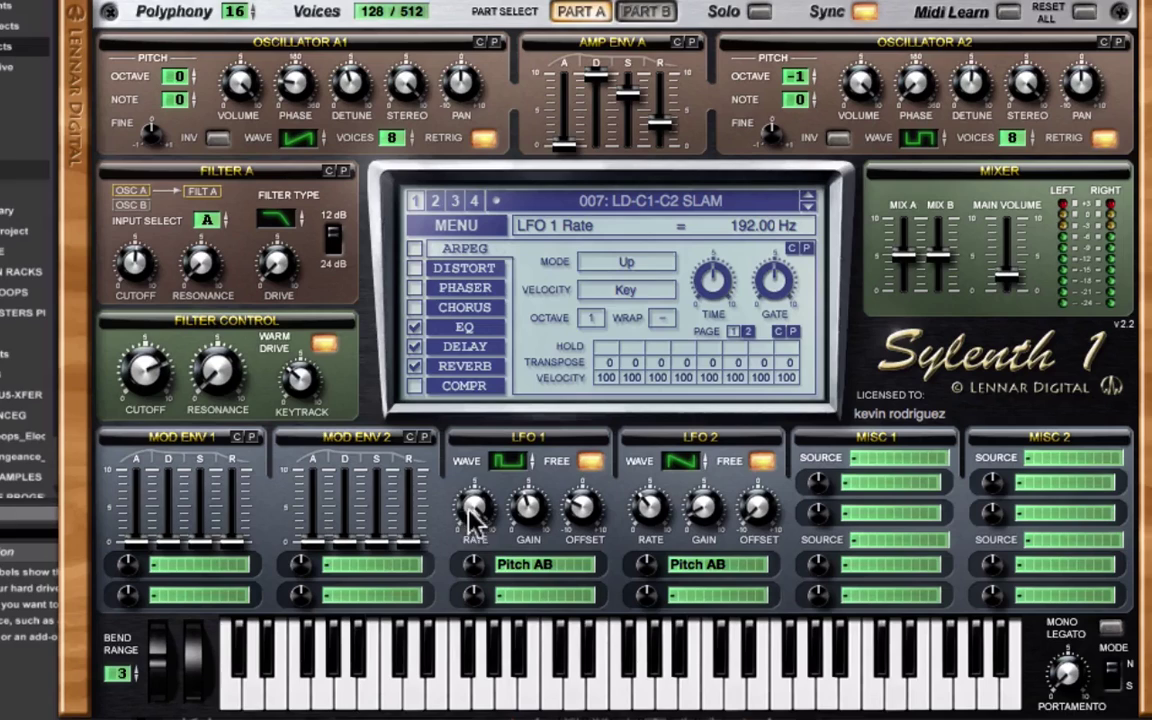
click(528, 507)
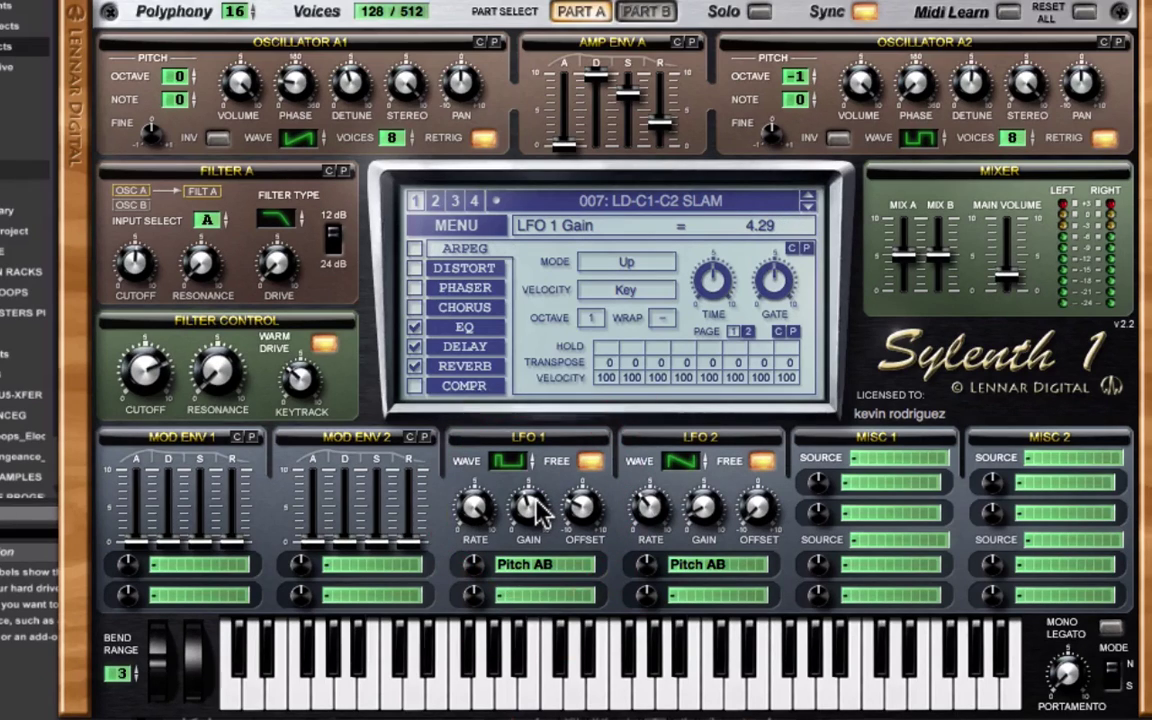
click(582, 508)
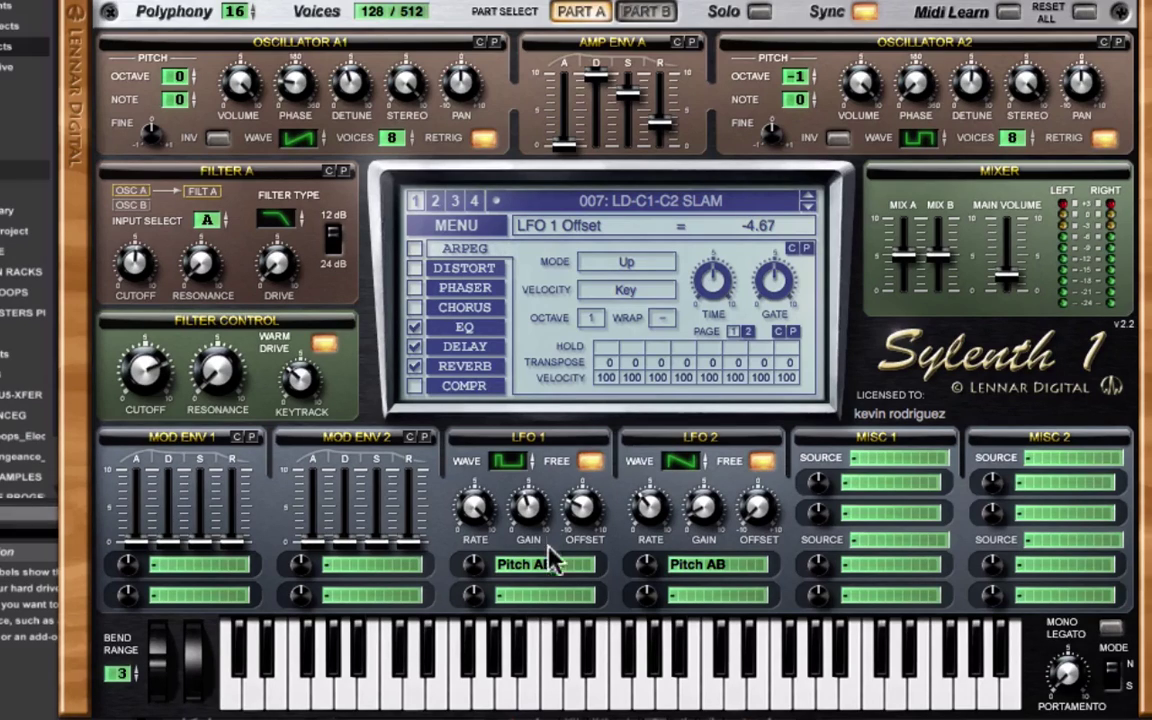
Examine LFO 1's first modulation amount and its list of destinations, leaving Pitch AB selected.
click(505, 567)
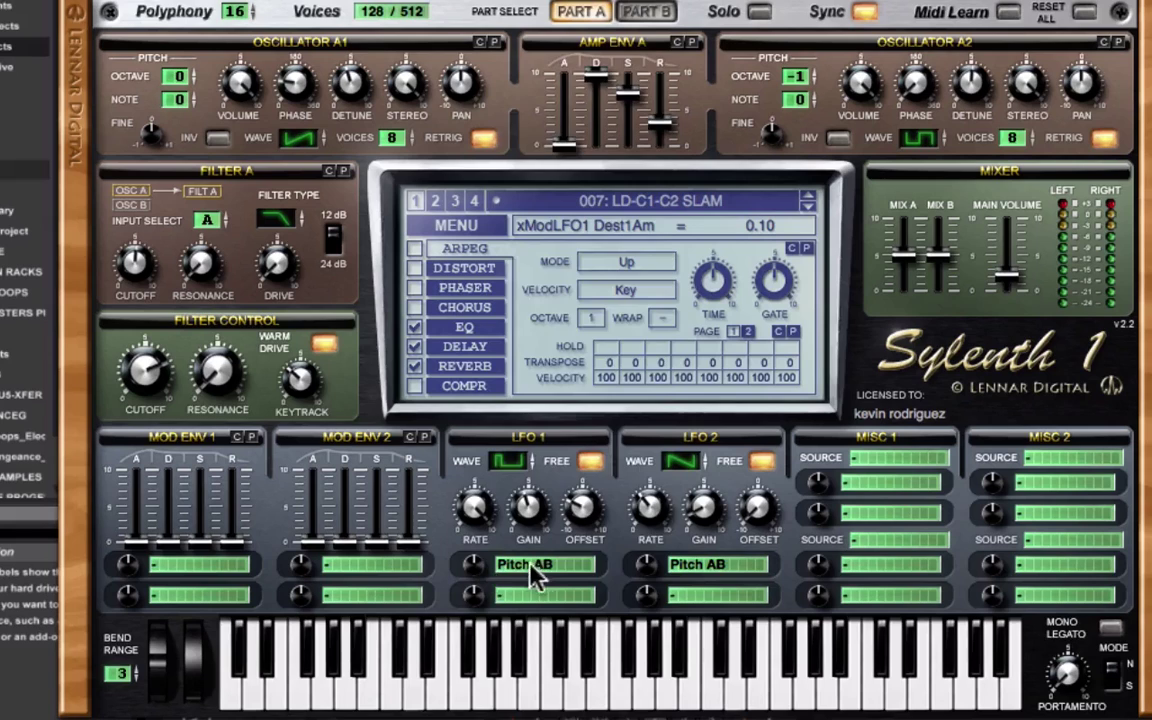
click(535, 568)
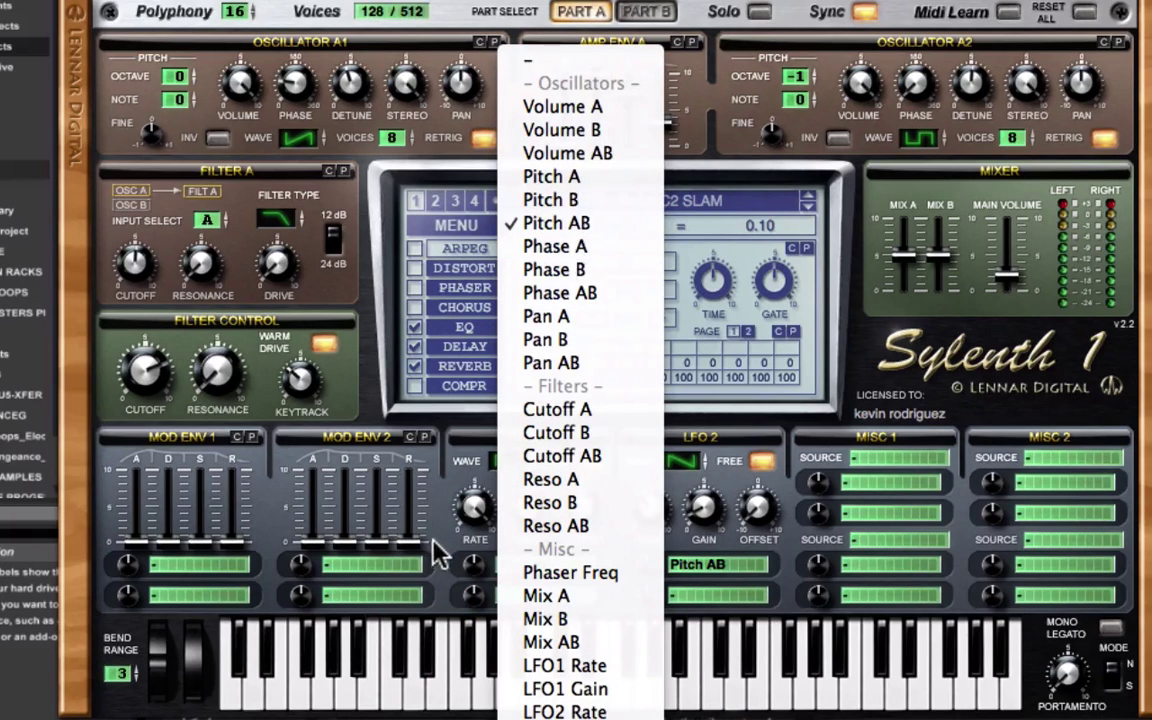
click(473, 572)
click(474, 574)
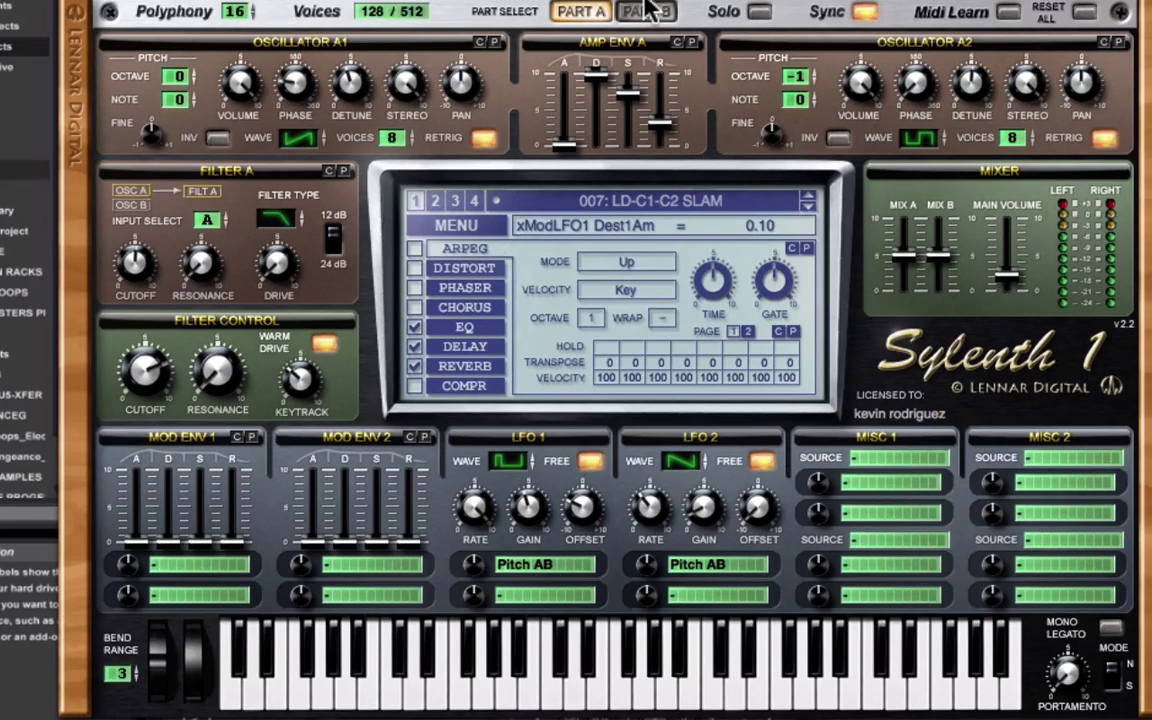
Switch to Part B and examine oscillator B1's waveform, voices and detune.
click(648, 12)
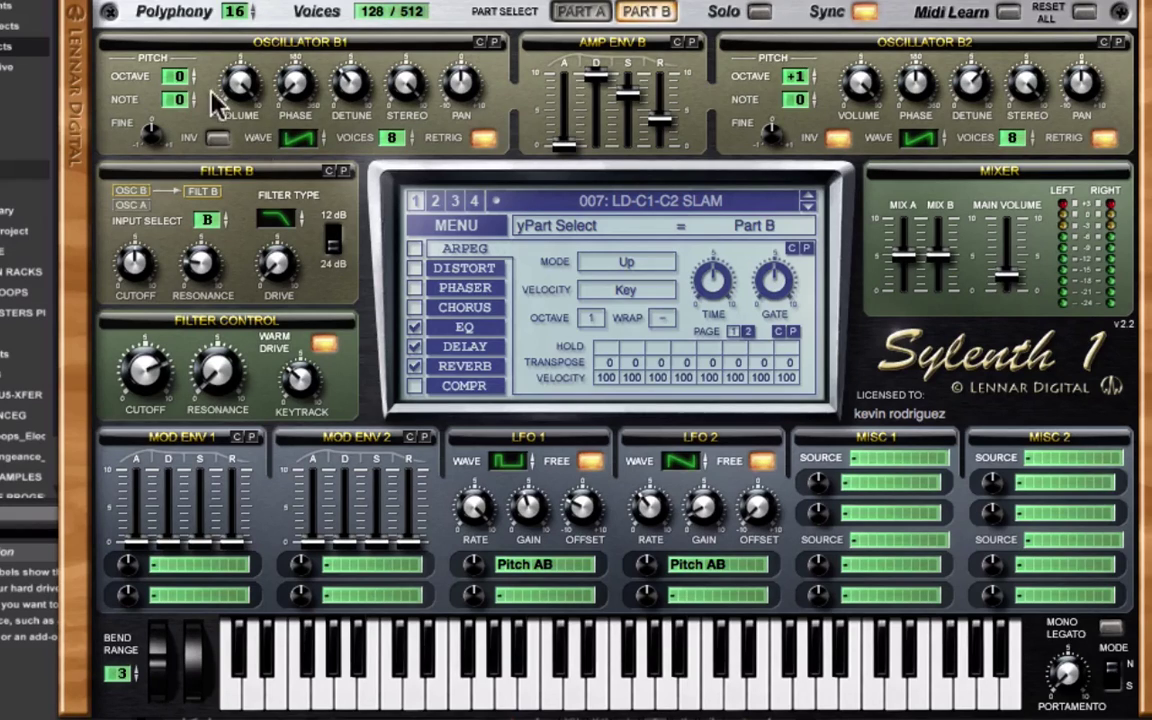
click(307, 135)
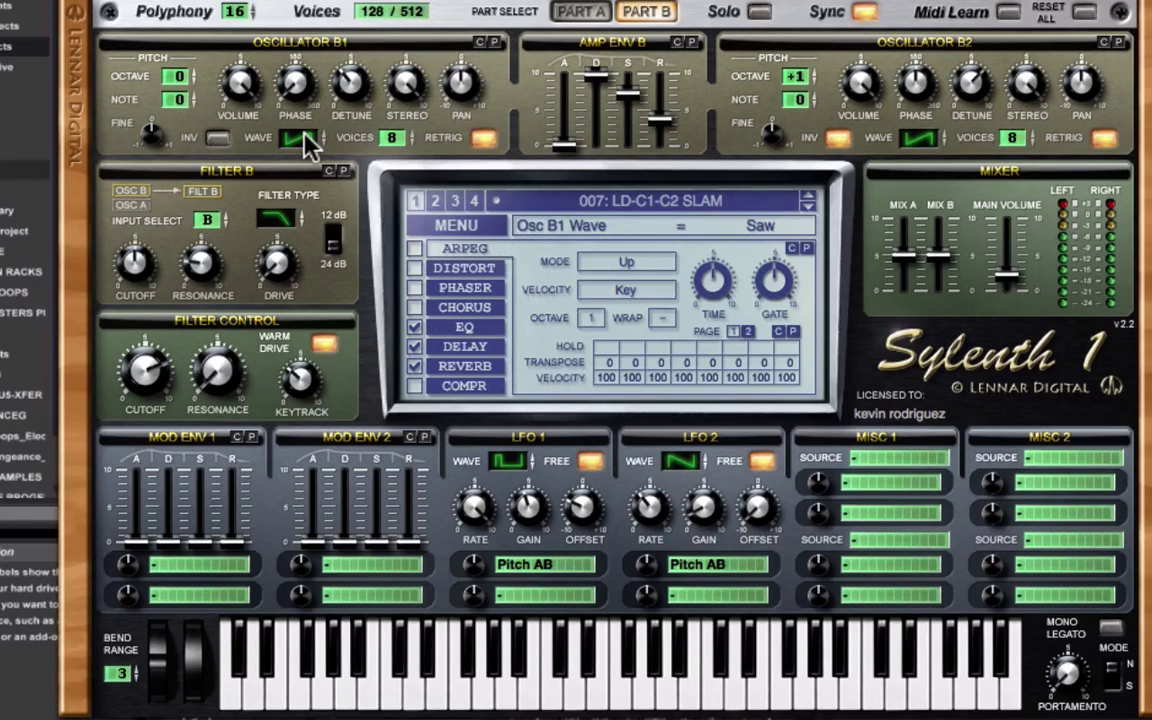
click(390, 140)
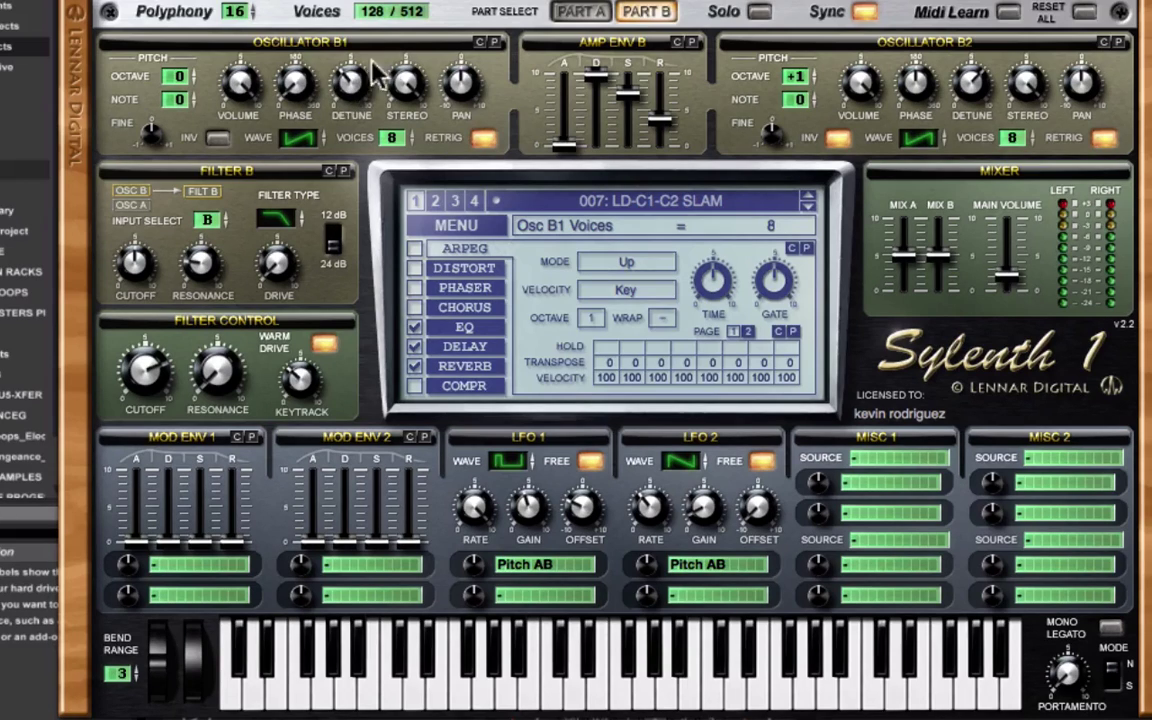
click(355, 85)
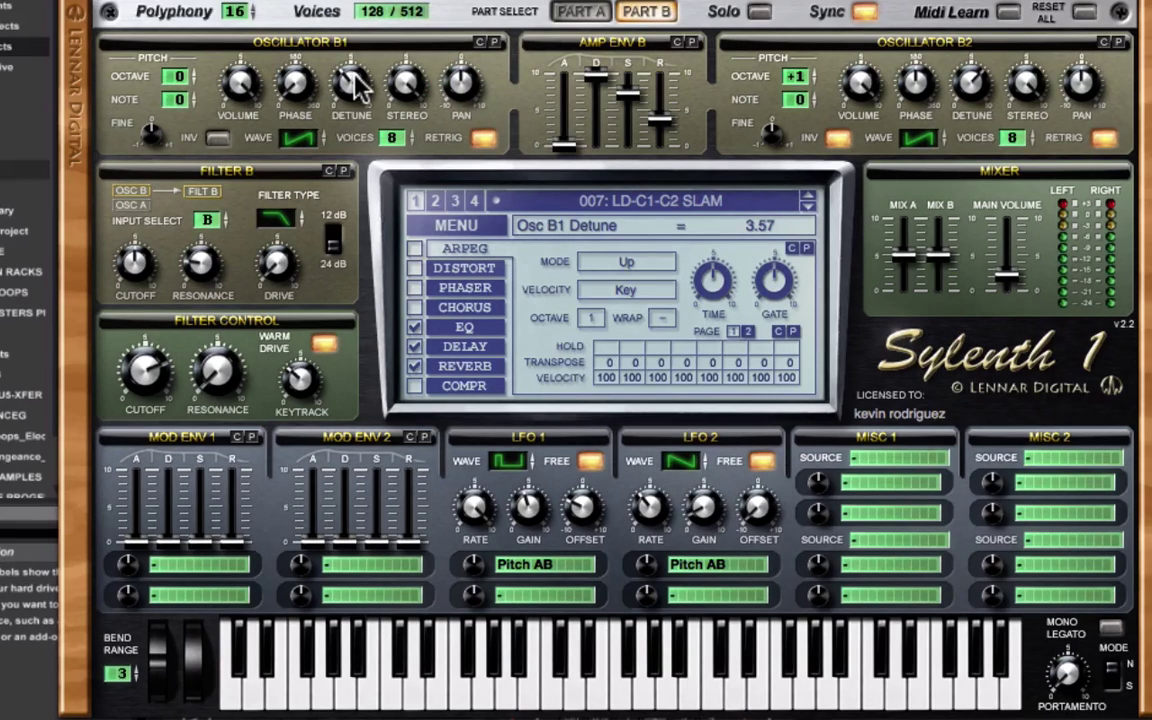
Compare the Part A and Part B settings, ending on Part B, and check the Amp Env B release.
click(581, 11)
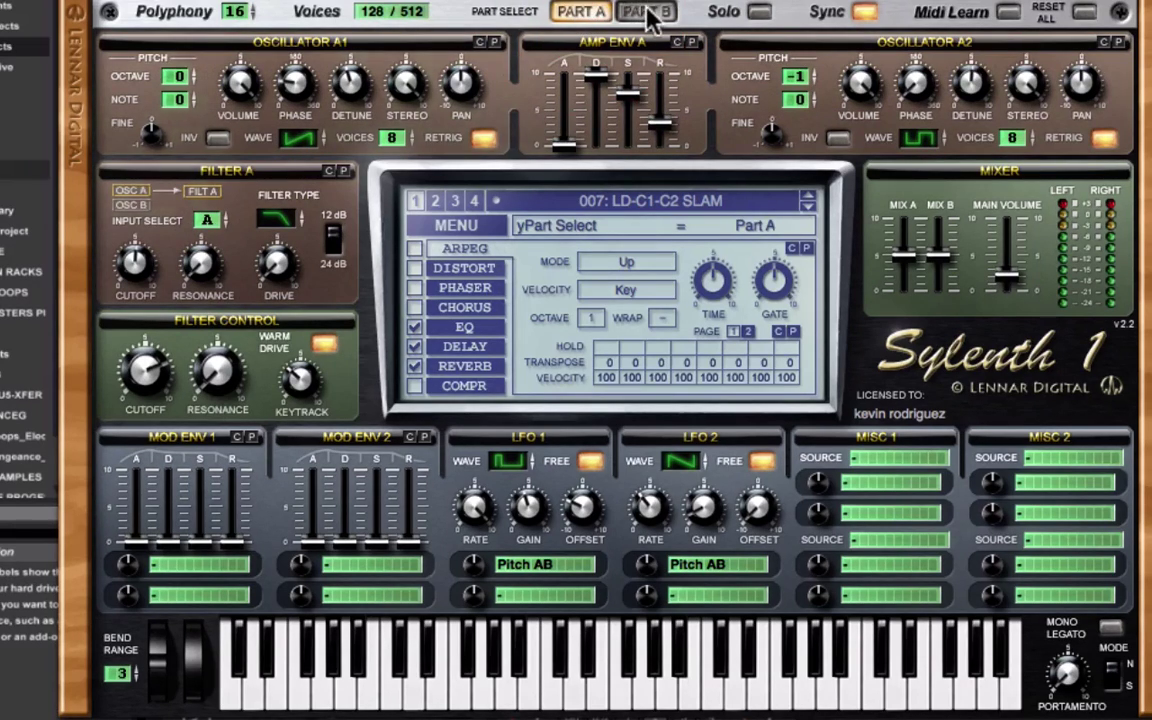
click(645, 12)
click(579, 14)
click(645, 12)
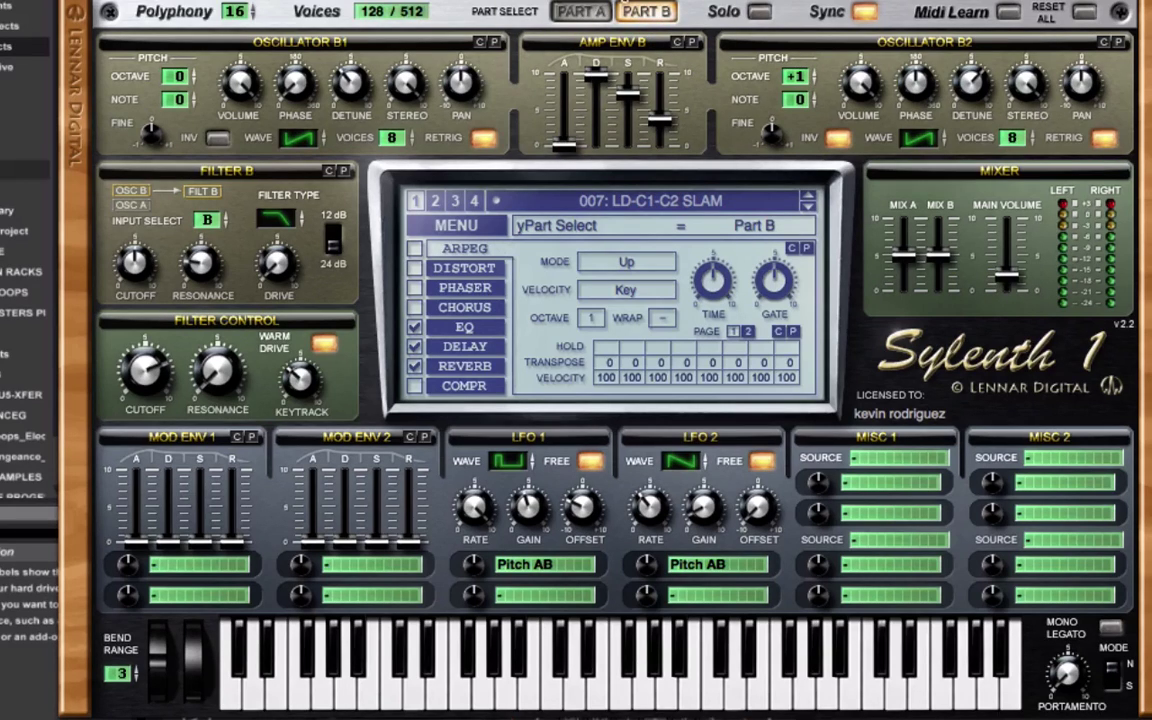
click(660, 122)
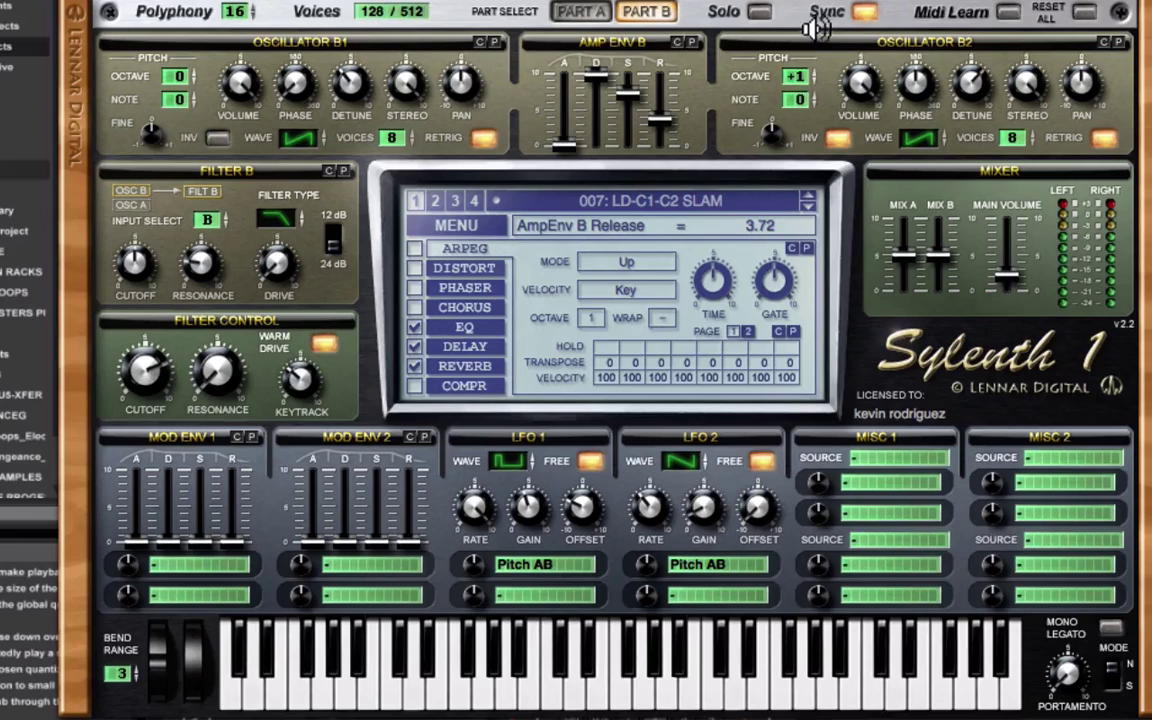
Examine oscillator B2's waveform, phase and detune, plus Filter B's type and resonance.
click(916, 137)
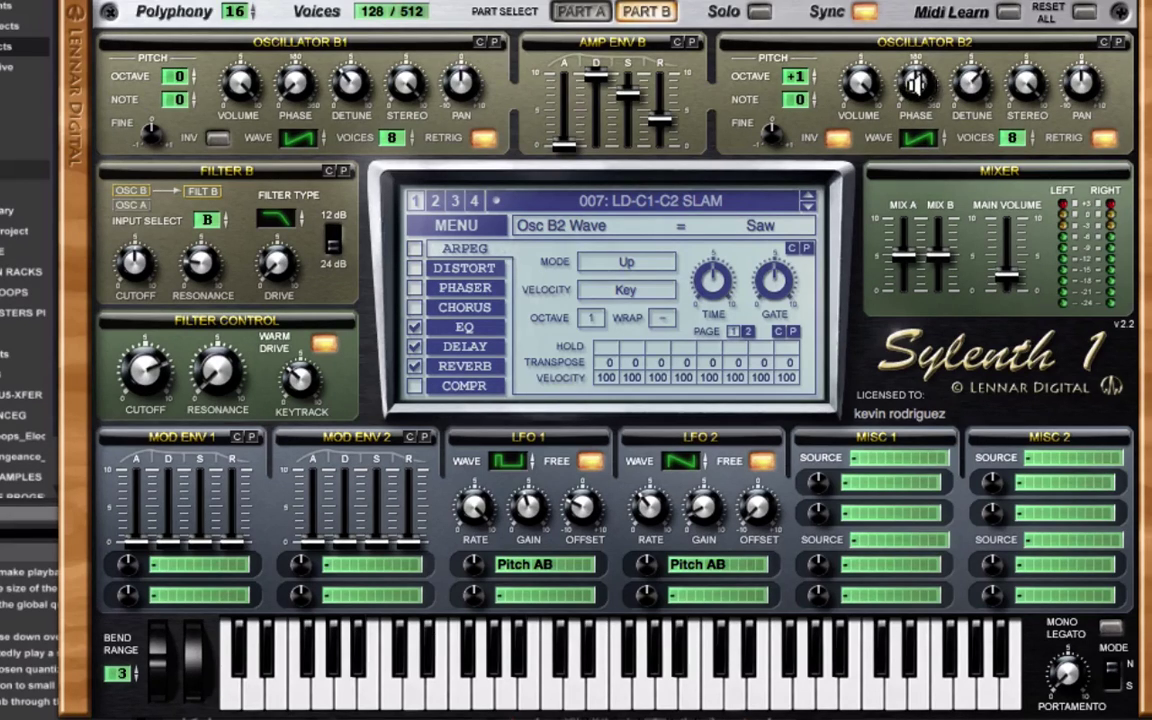
click(915, 84)
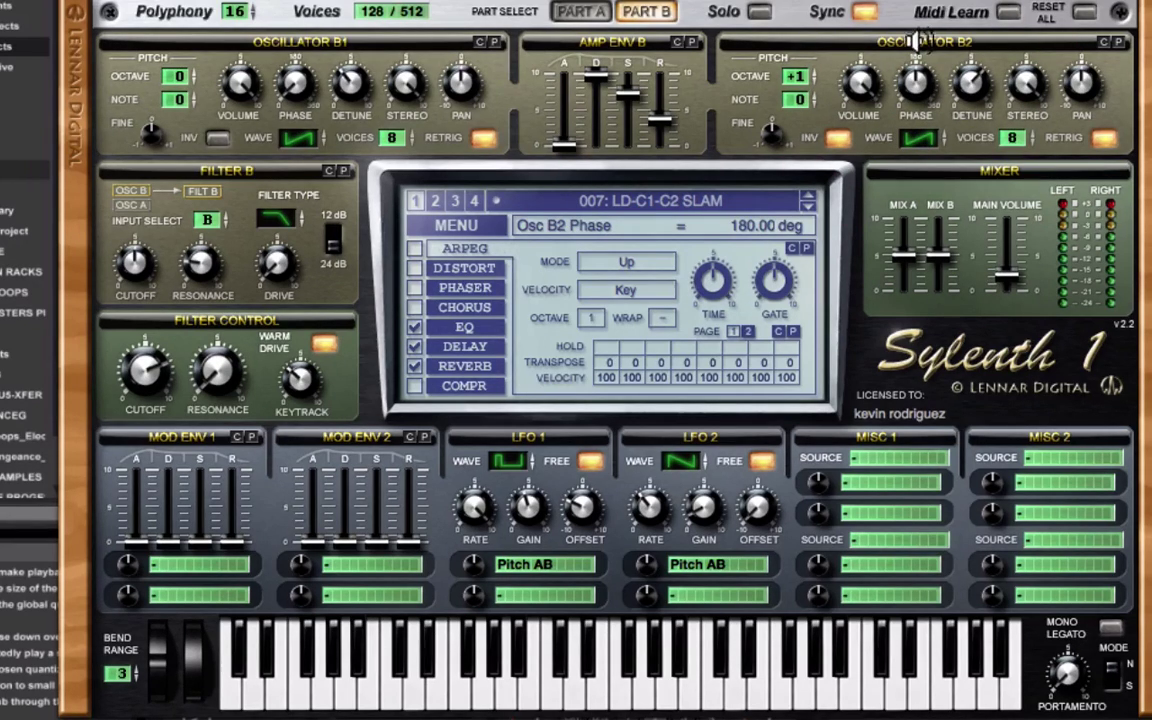
click(970, 86)
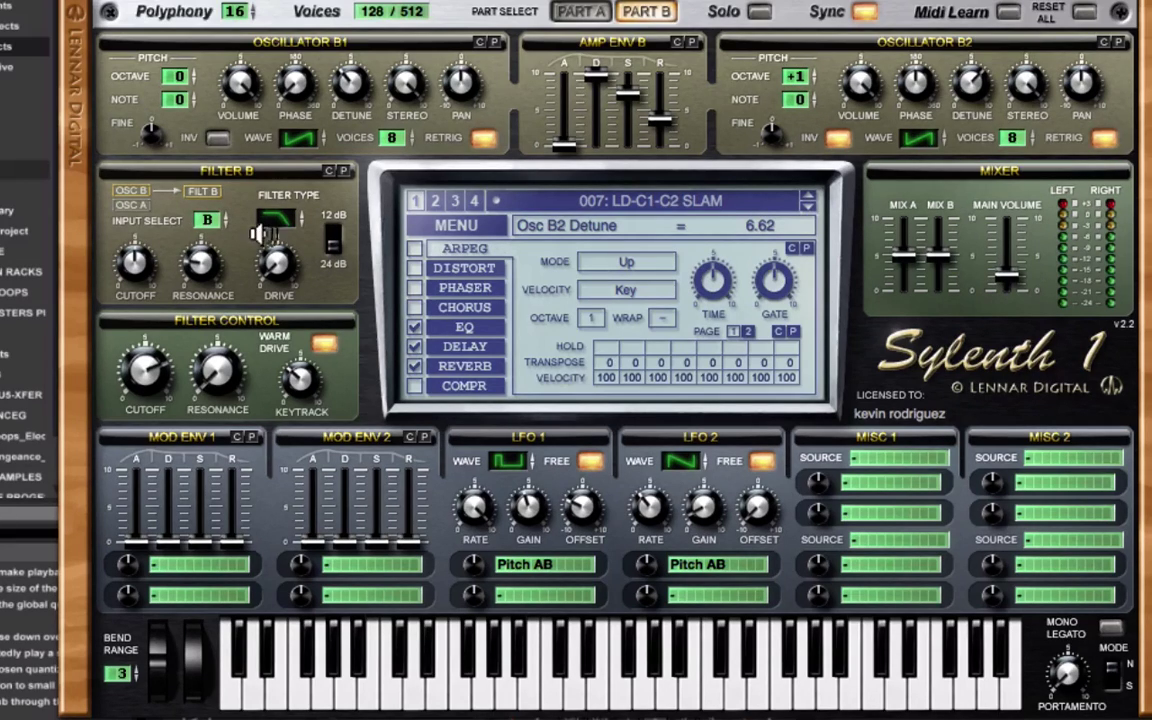
click(278, 222)
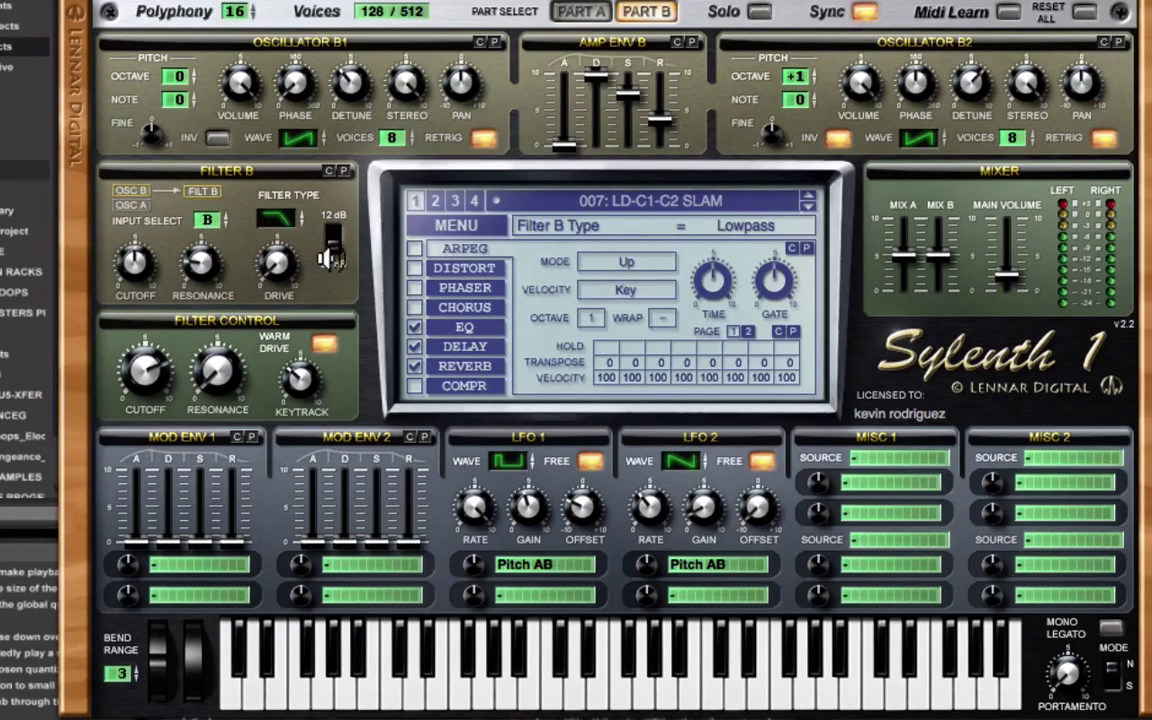
click(203, 265)
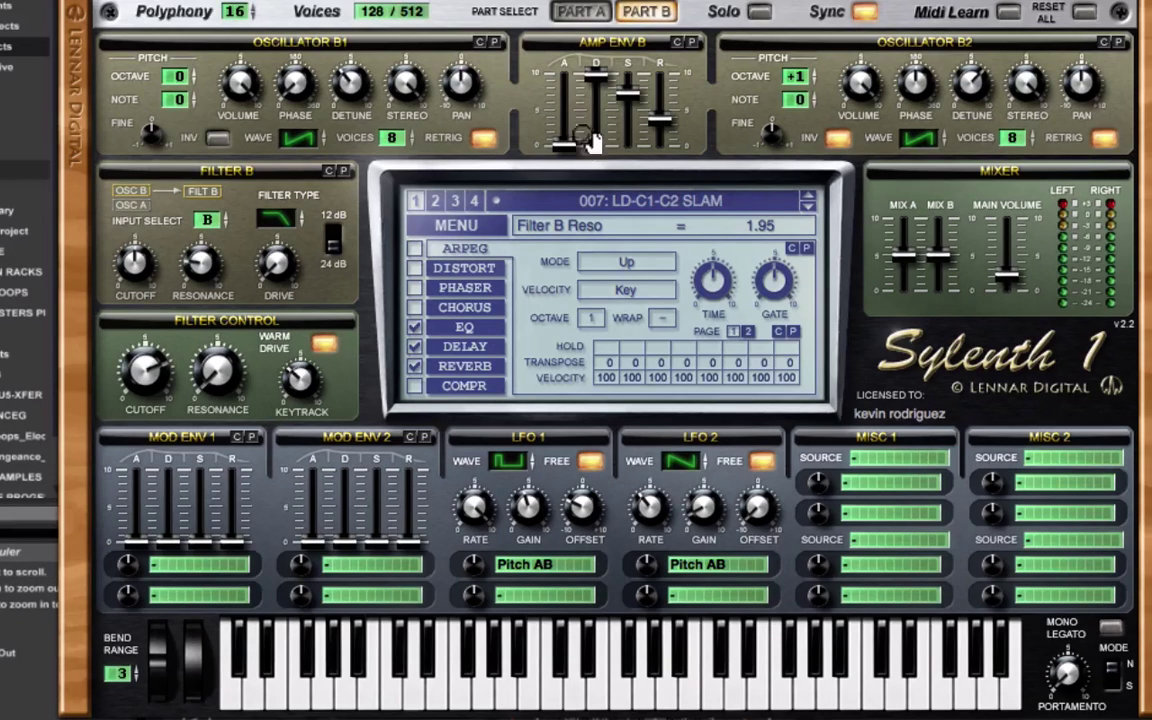
Show the EQ effect and examine its bass, bass frequency, treble, treble frequency and mode.
click(465, 332)
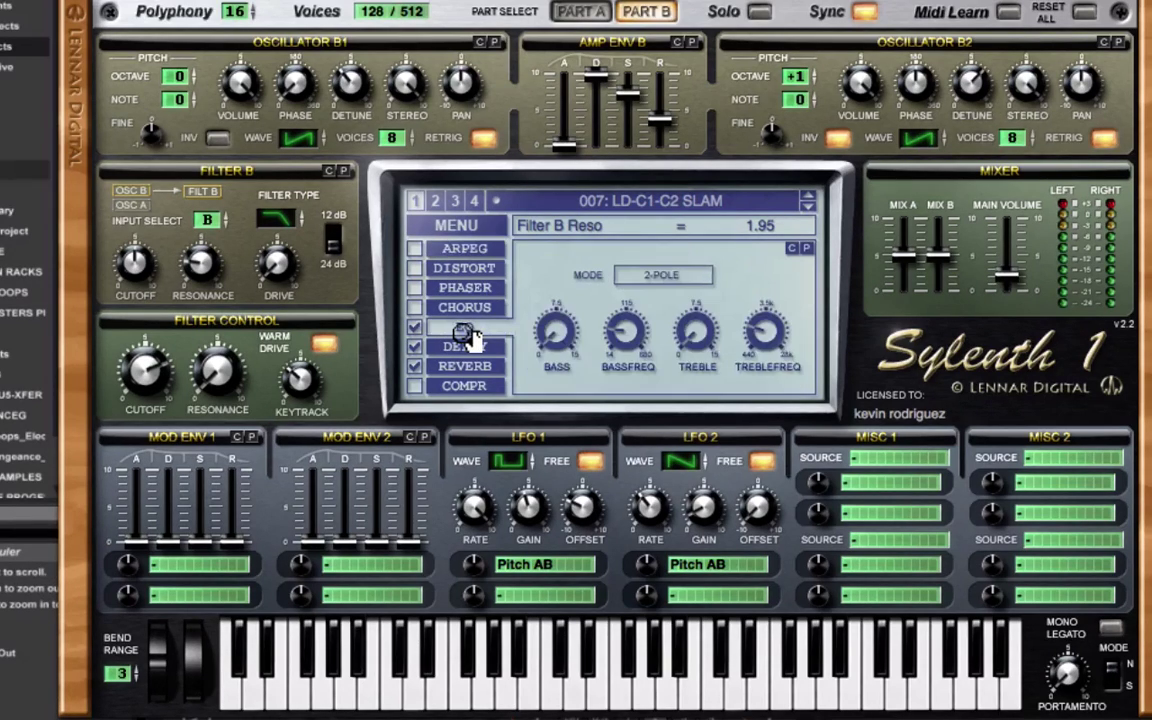
click(560, 330)
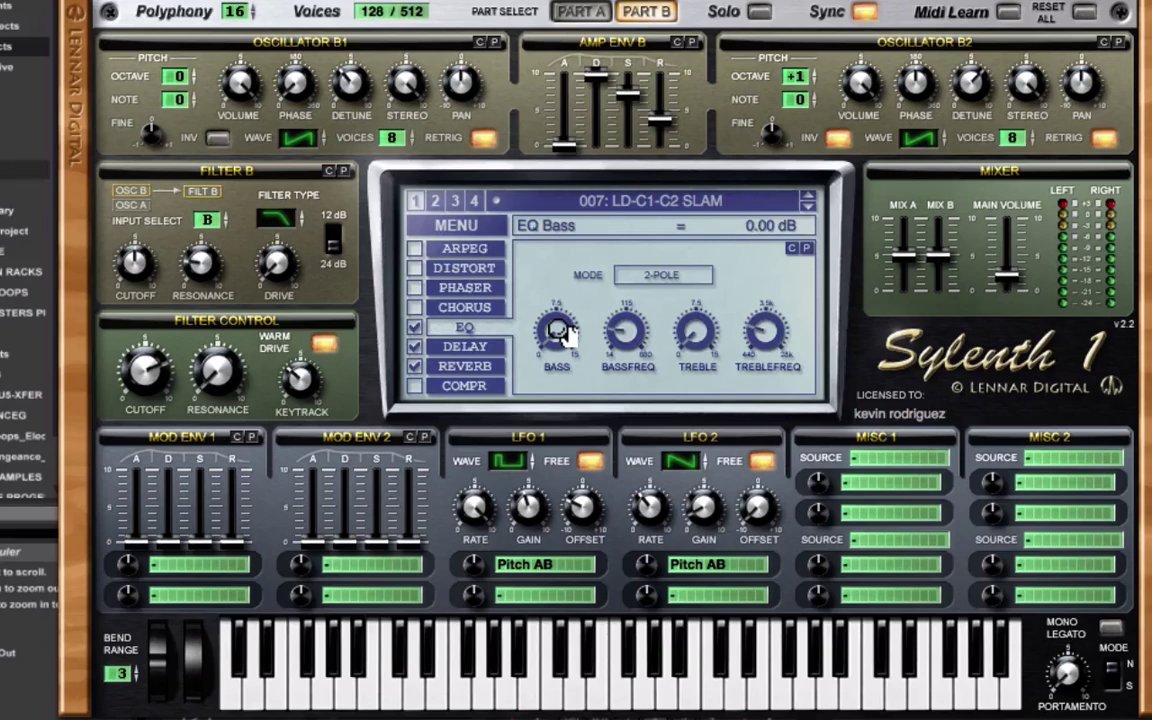
click(625, 329)
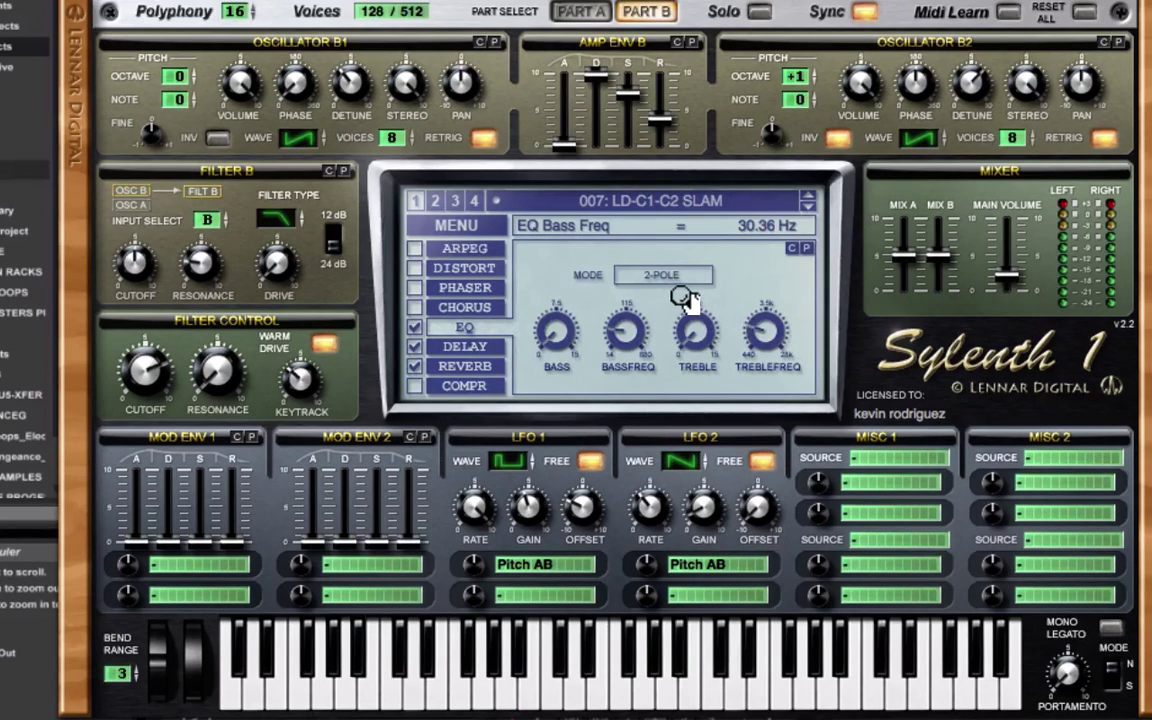
click(693, 335)
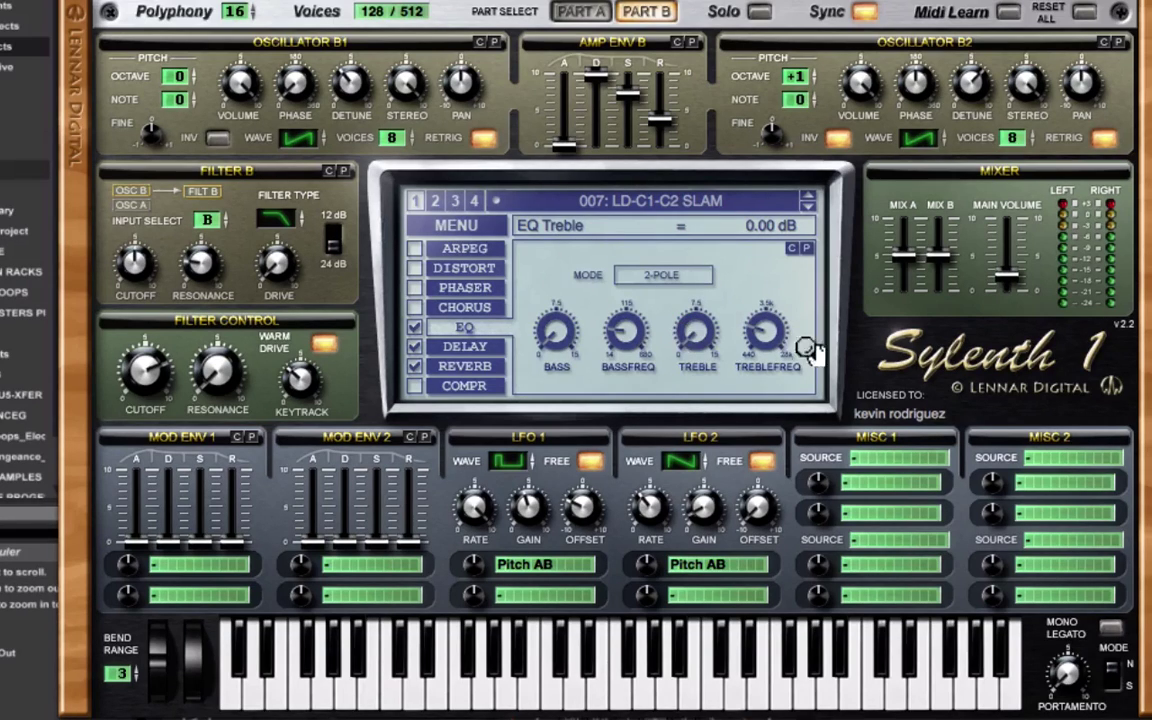
click(766, 330)
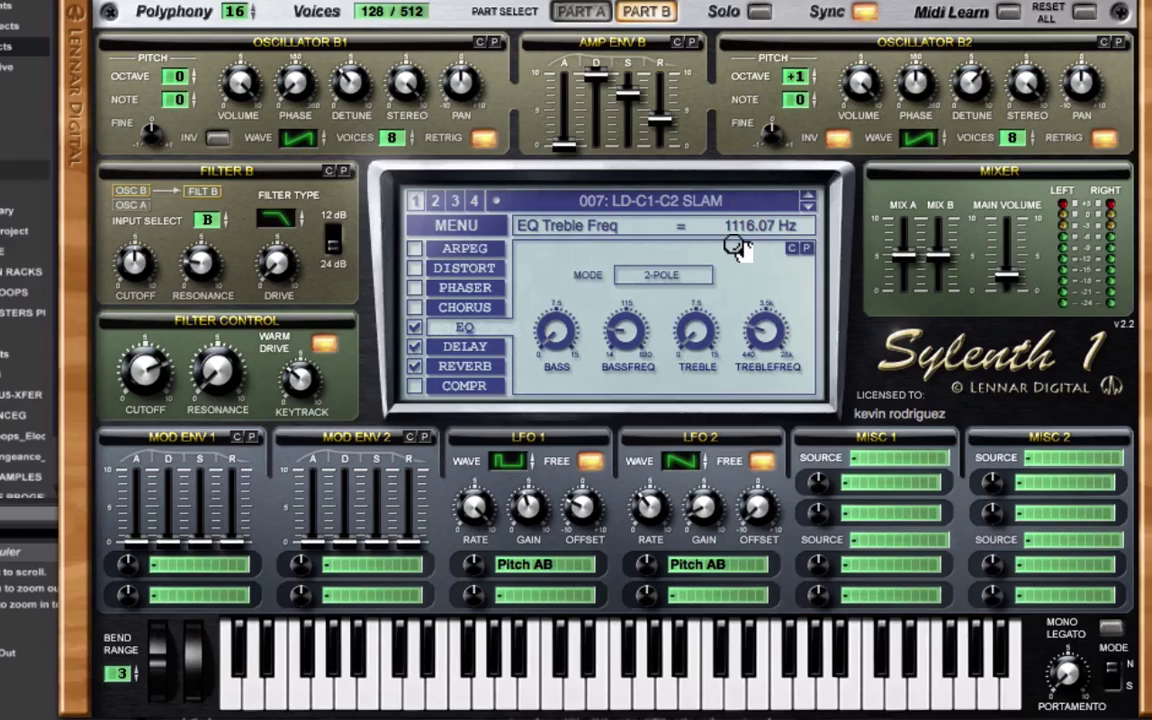
click(690, 277)
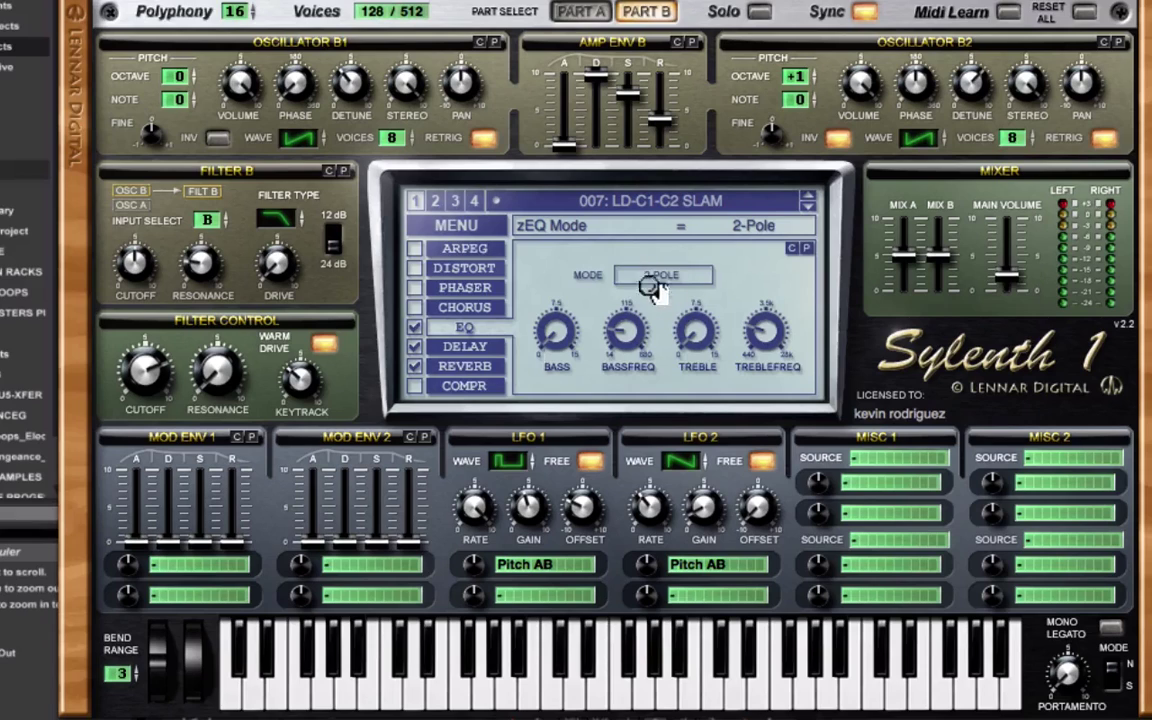
Show the delay effect and examine its left and right times, low cut, spread, feedback, width and dry/wet mix.
click(468, 350)
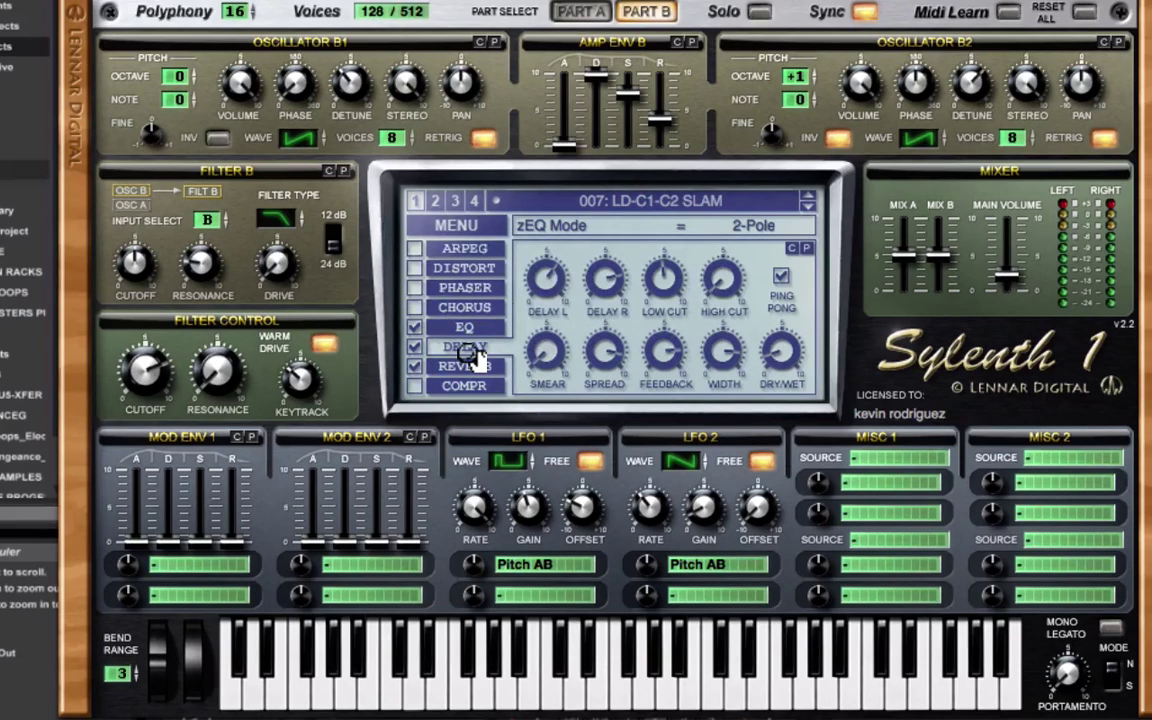
click(550, 284)
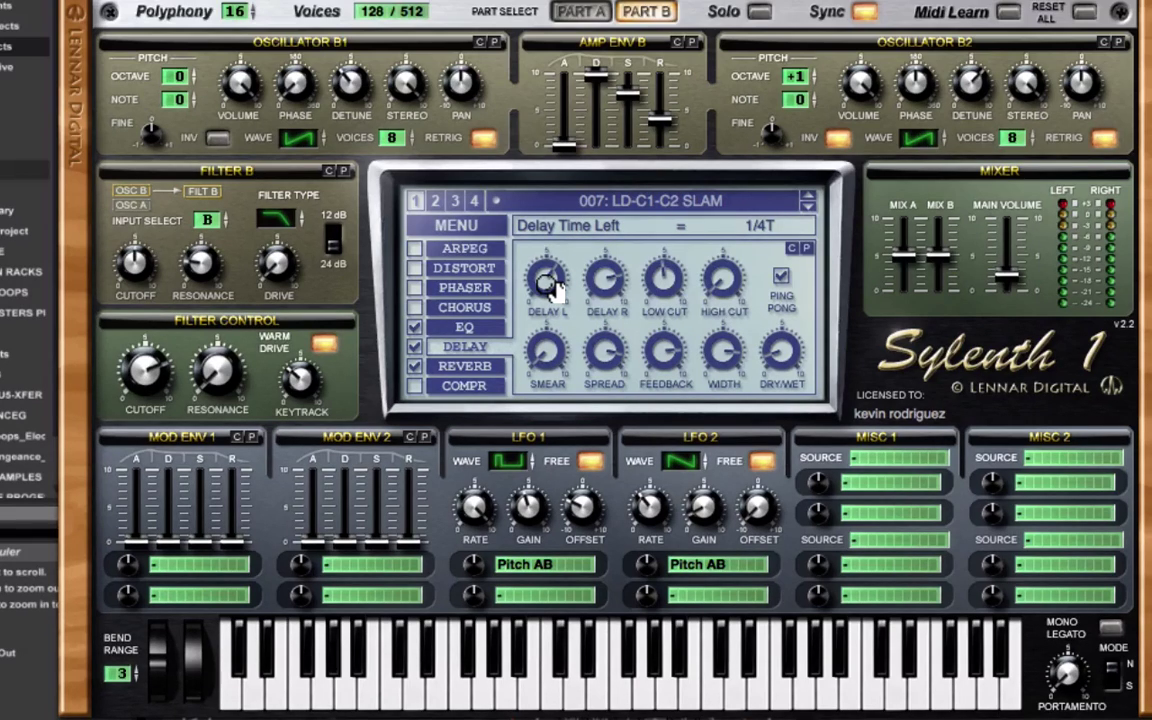
click(610, 282)
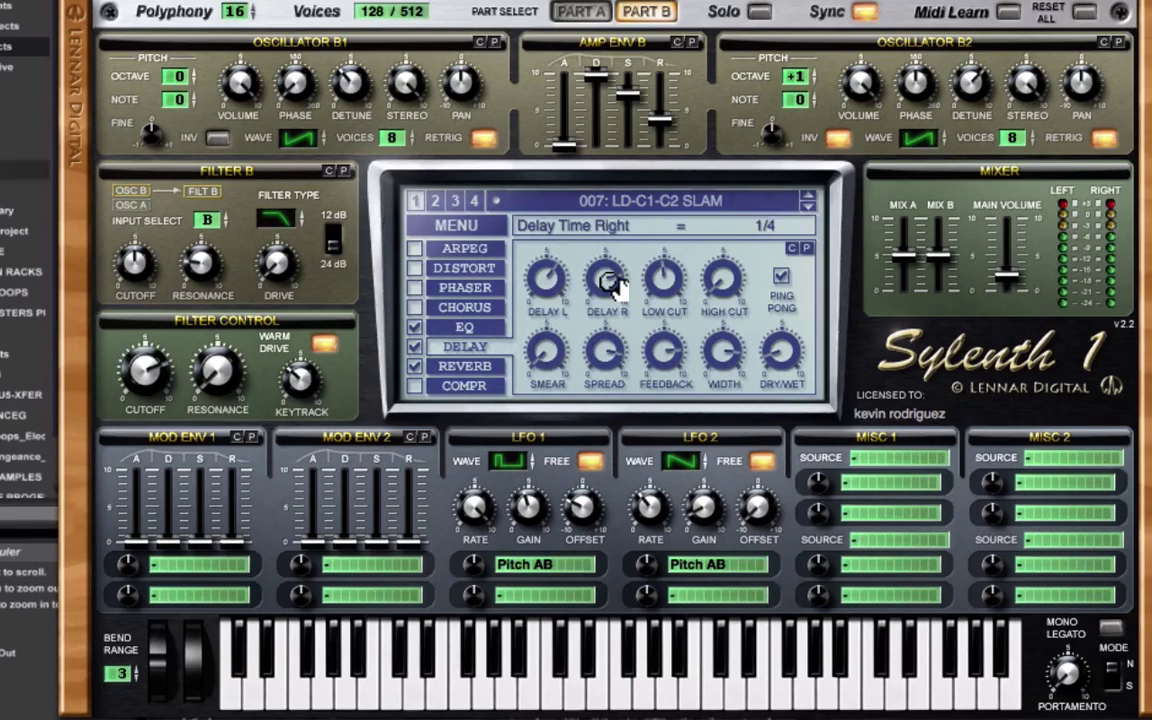
click(666, 281)
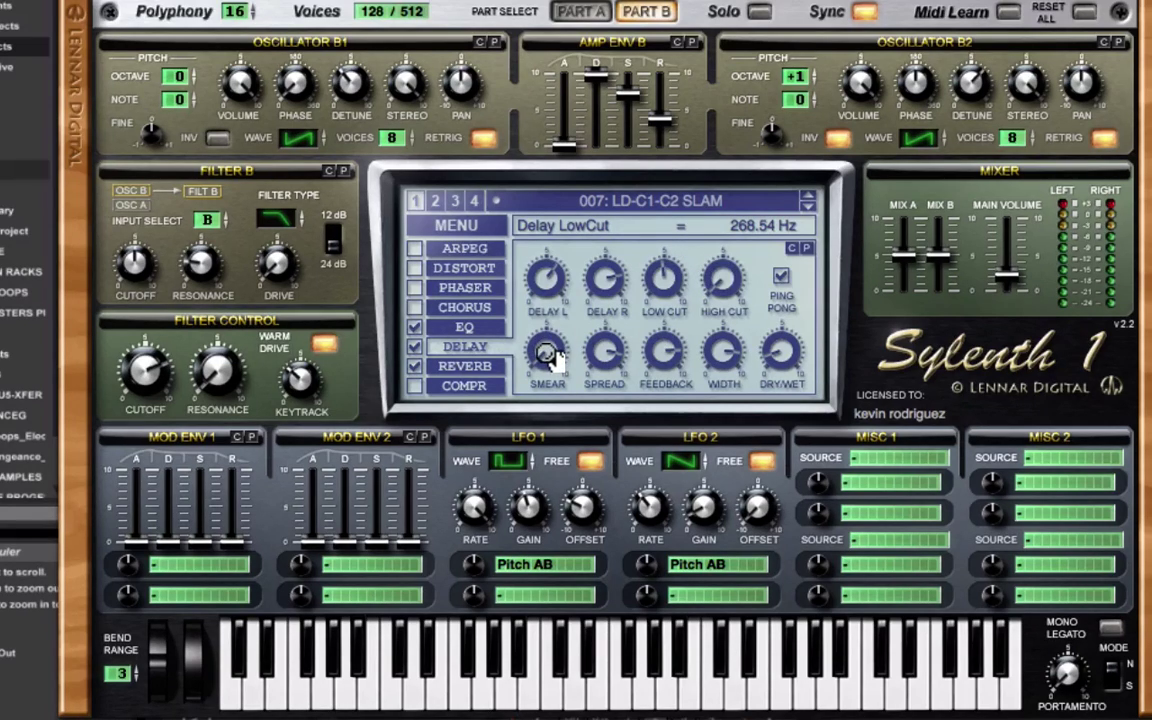
click(607, 349)
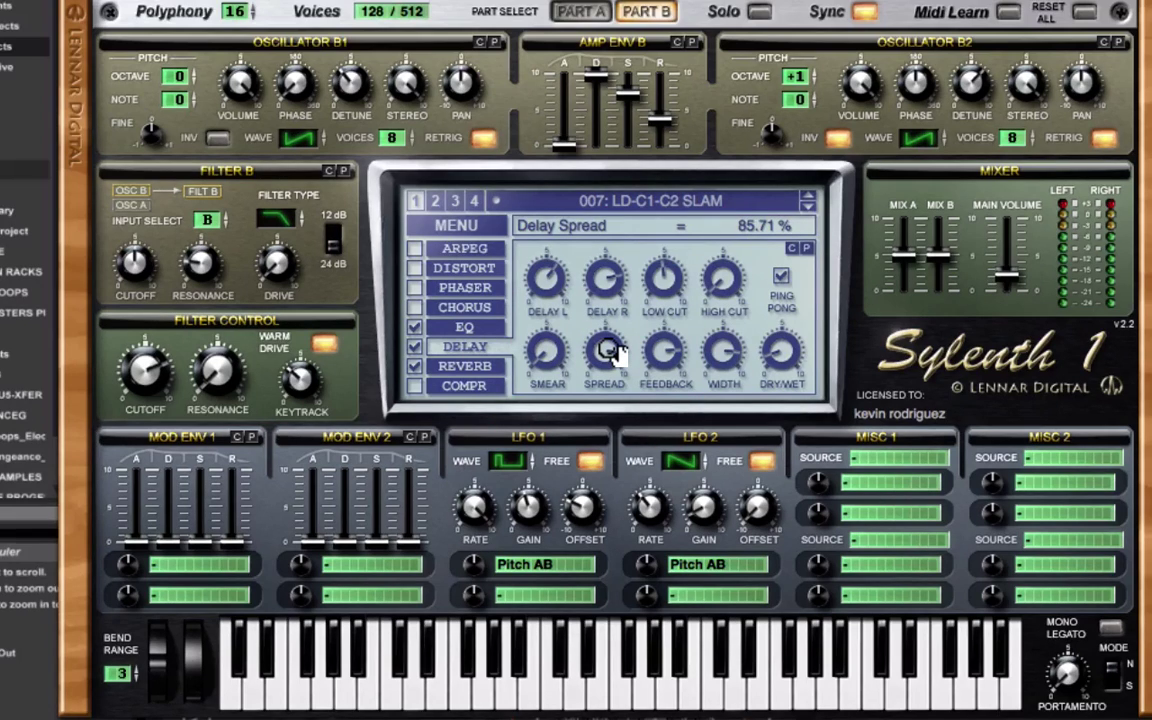
click(664, 347)
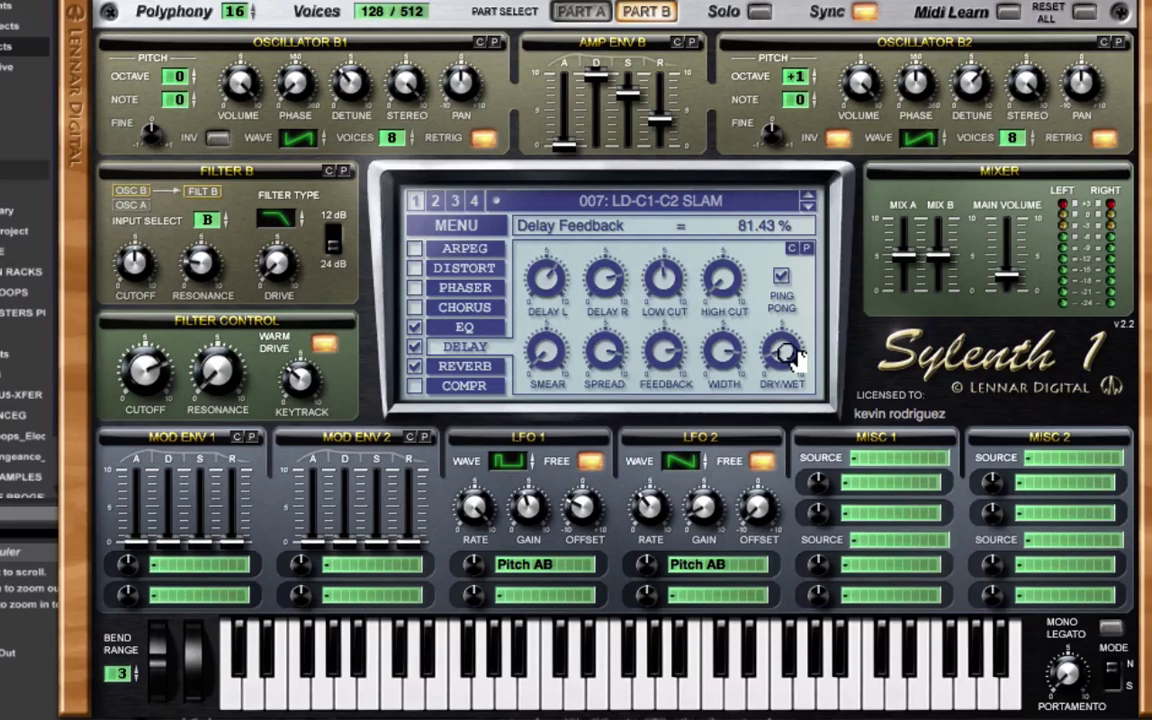
click(724, 353)
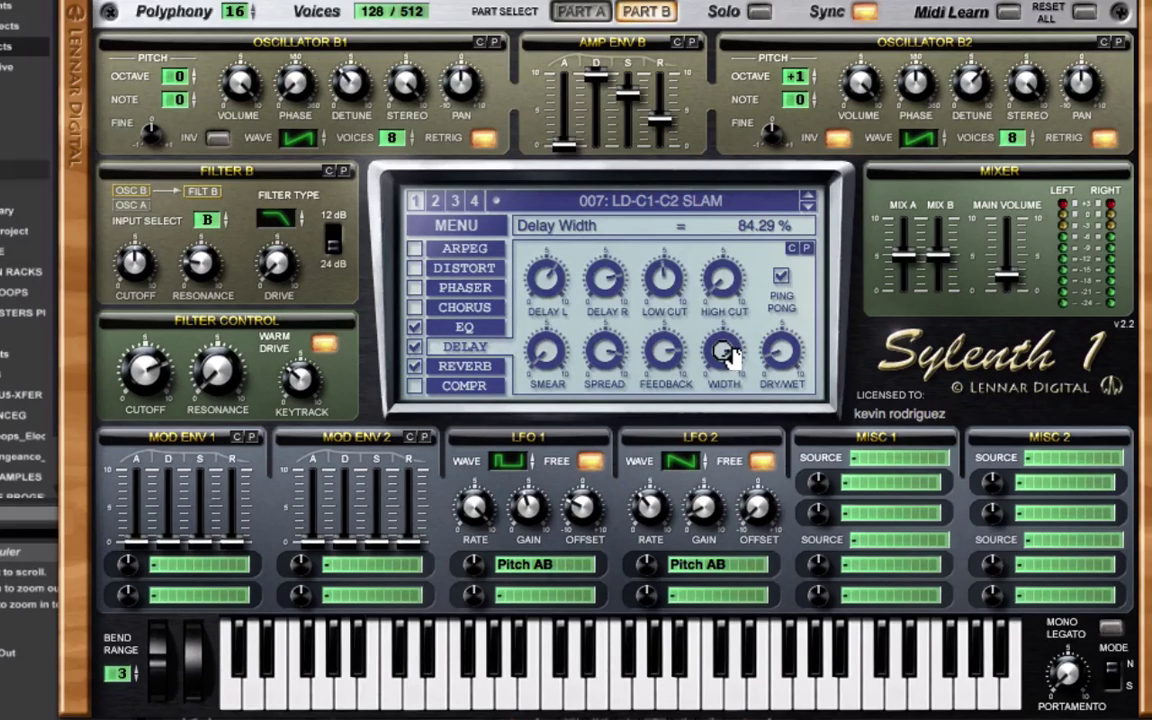
click(786, 351)
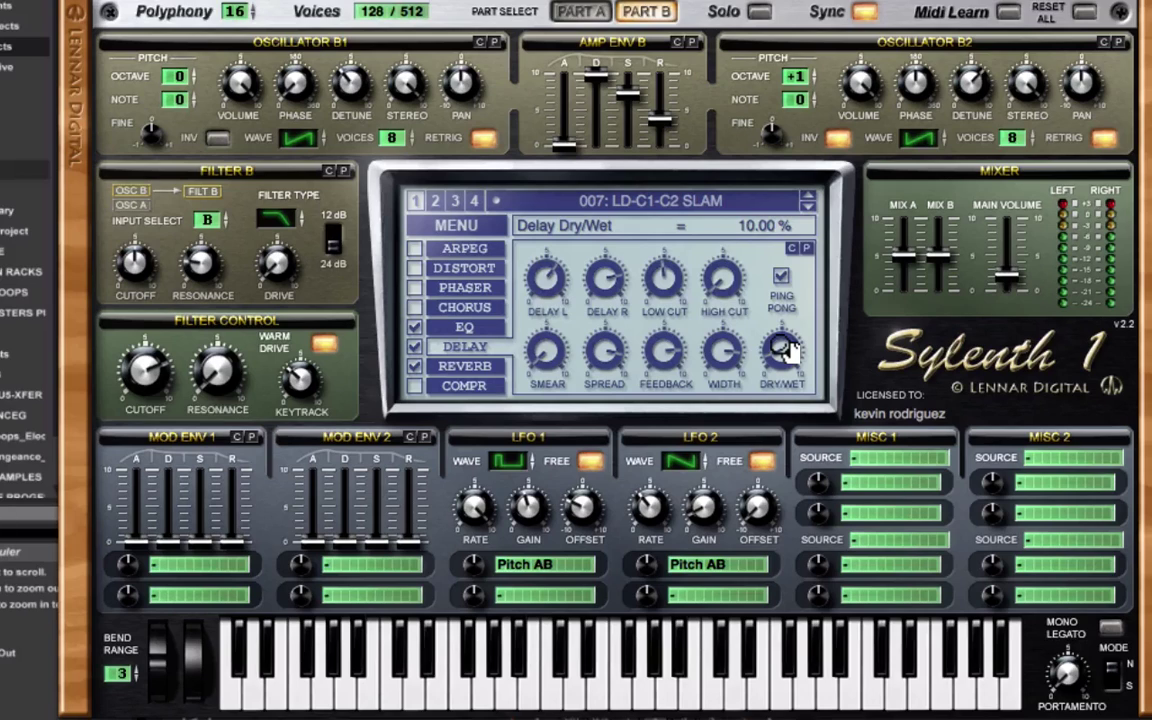
Show the reverb effect and examine its predelay, damp, size, width and dry/wet mix.
click(465, 366)
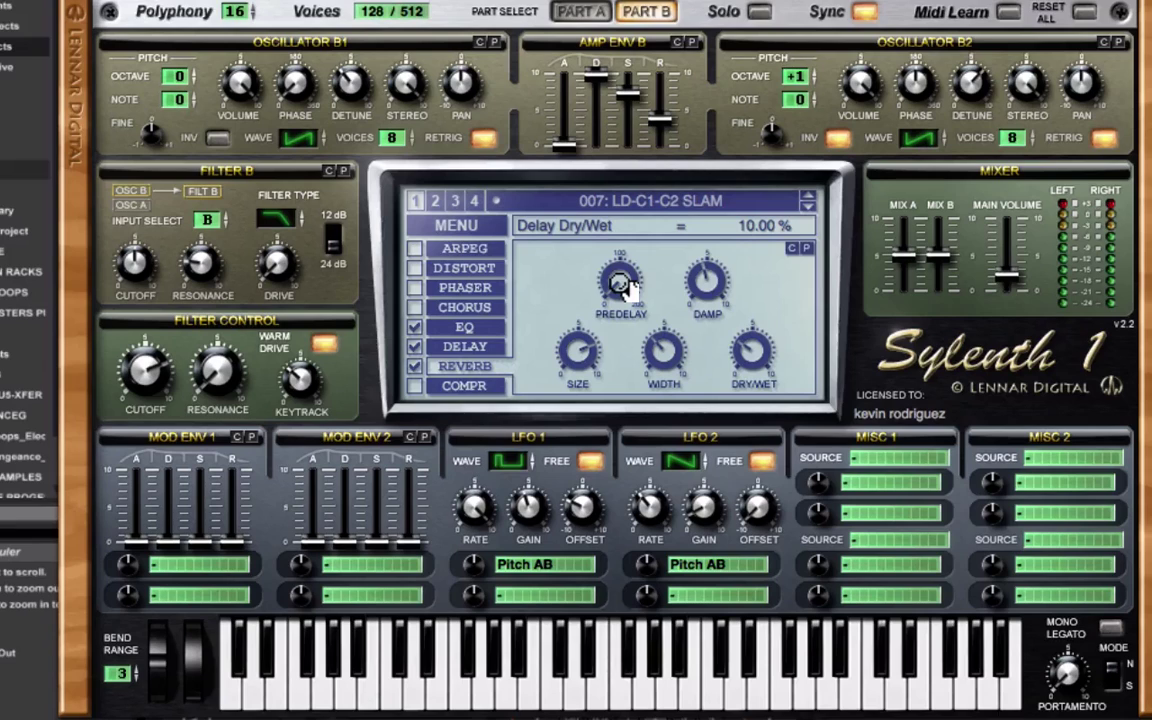
click(701, 280)
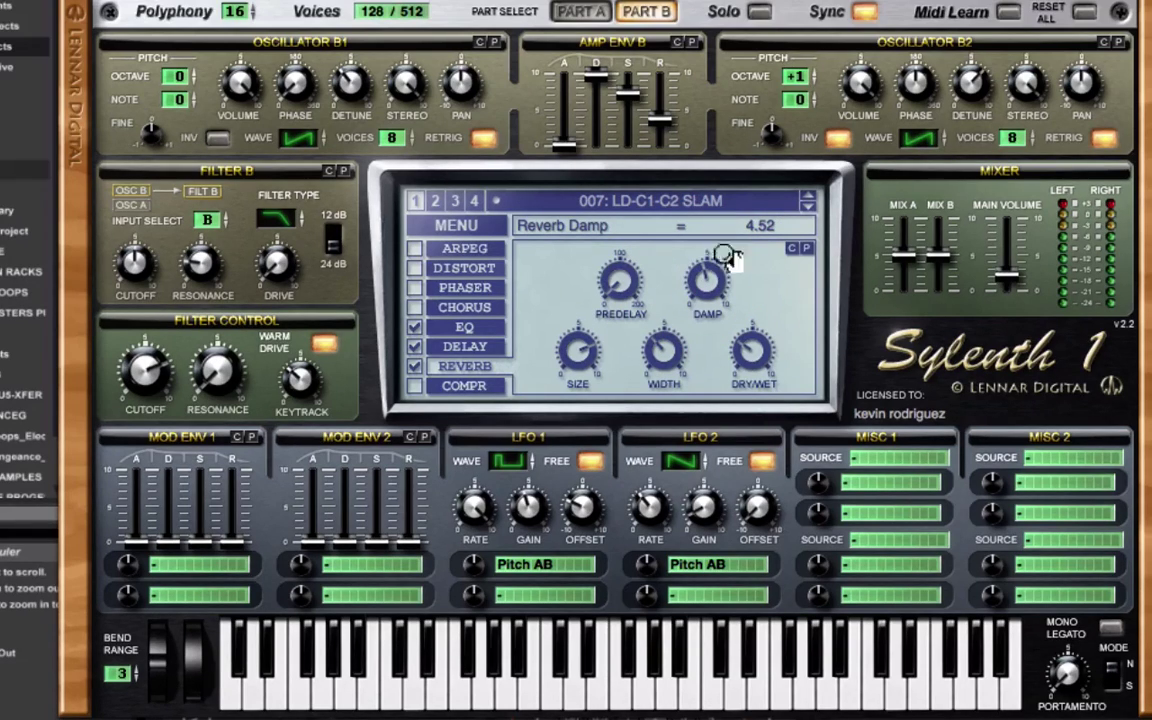
click(588, 366)
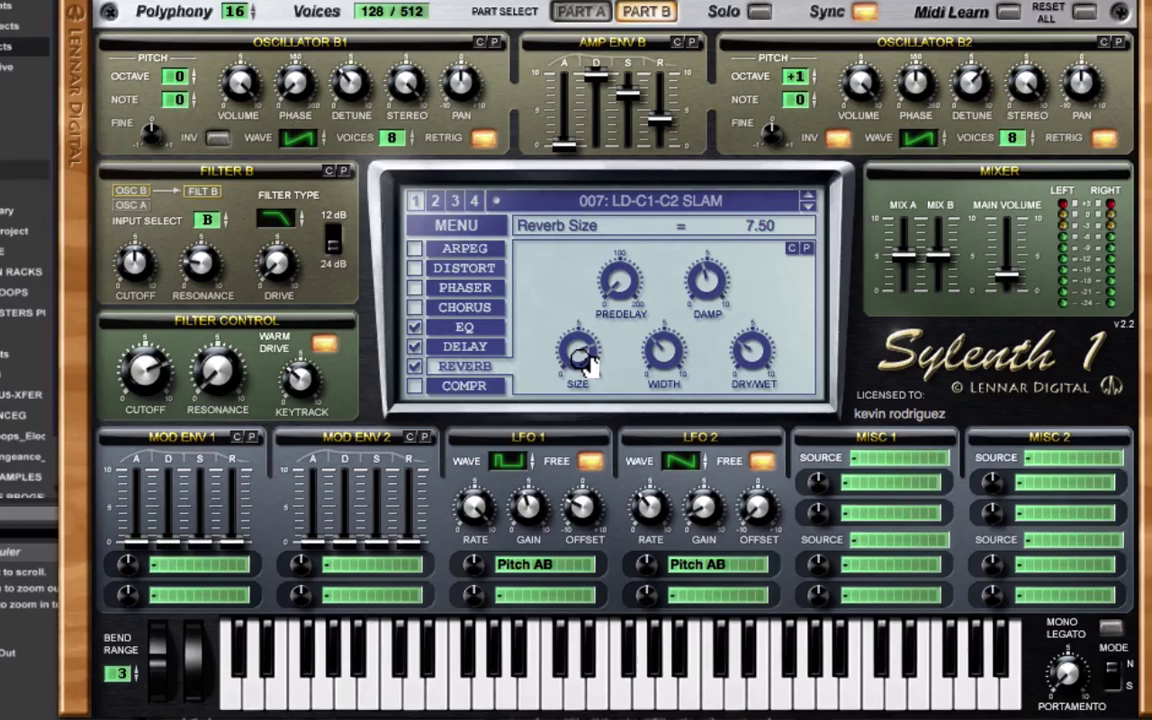
click(664, 351)
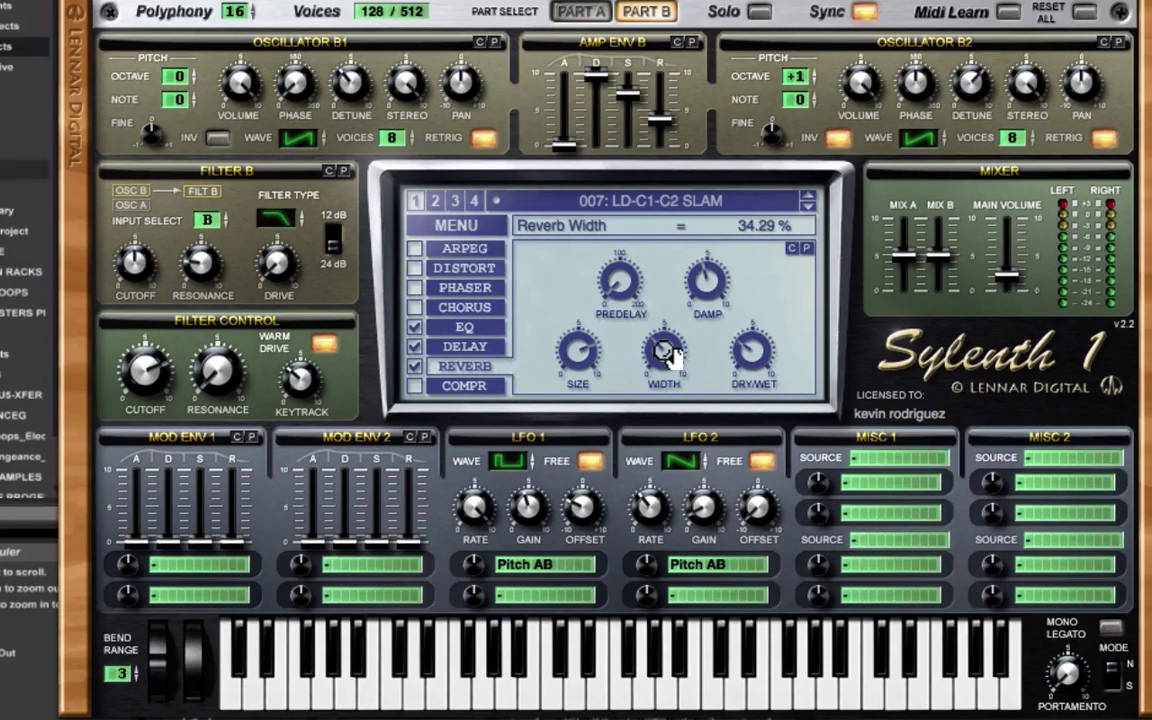
click(753, 352)
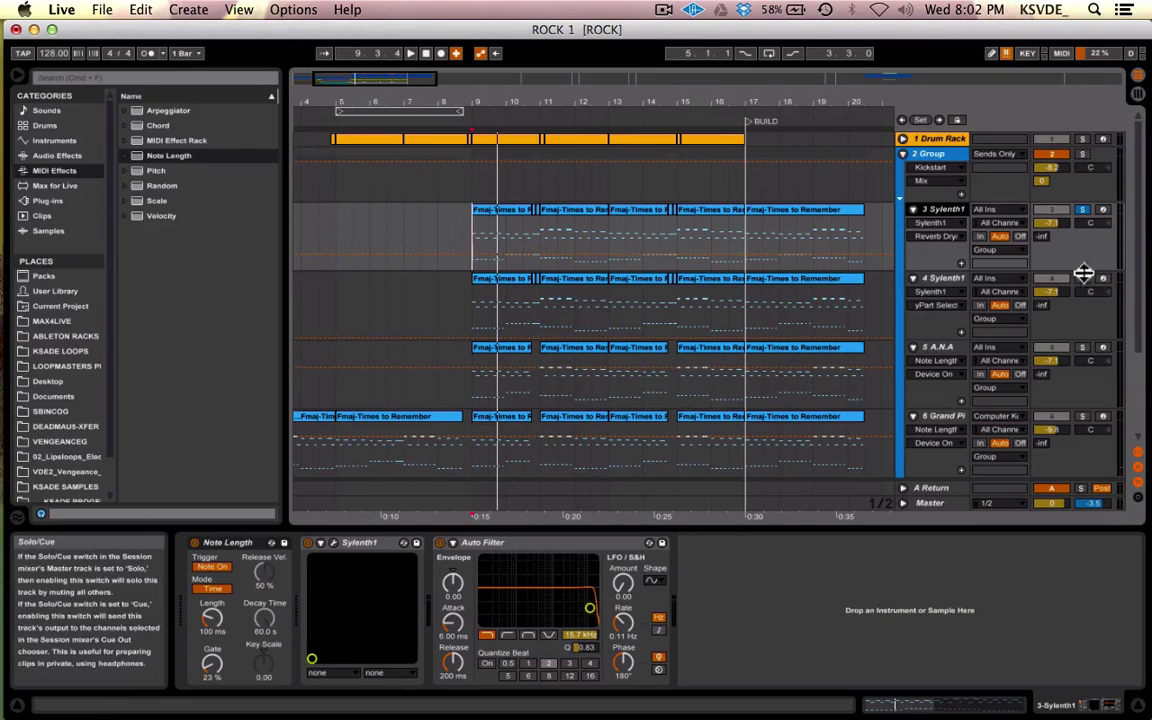
Solo the 5 A.N.A and 4 Sylenth1 tracks along with 3 Sylenth1 and play the combined layers.
click(1082, 347)
click(1082, 279)
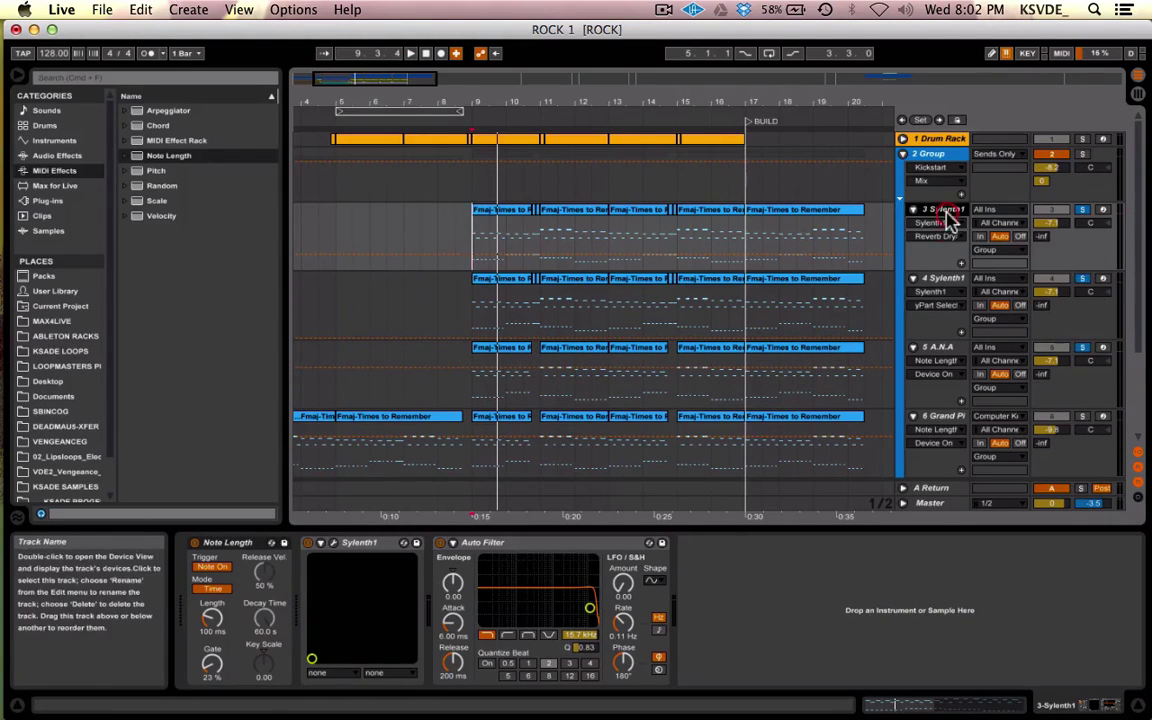
key(space)
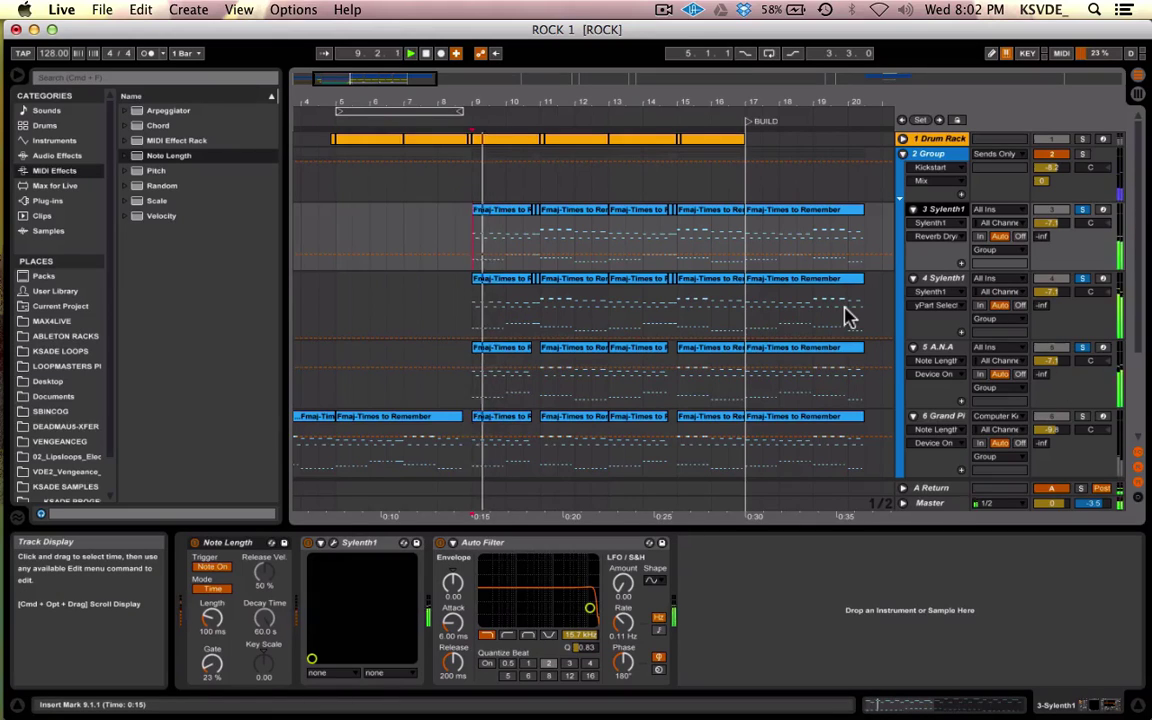
Compare the layered chords in playback with the 3 Sylenth1 track's solo off and on.
click(1083, 210)
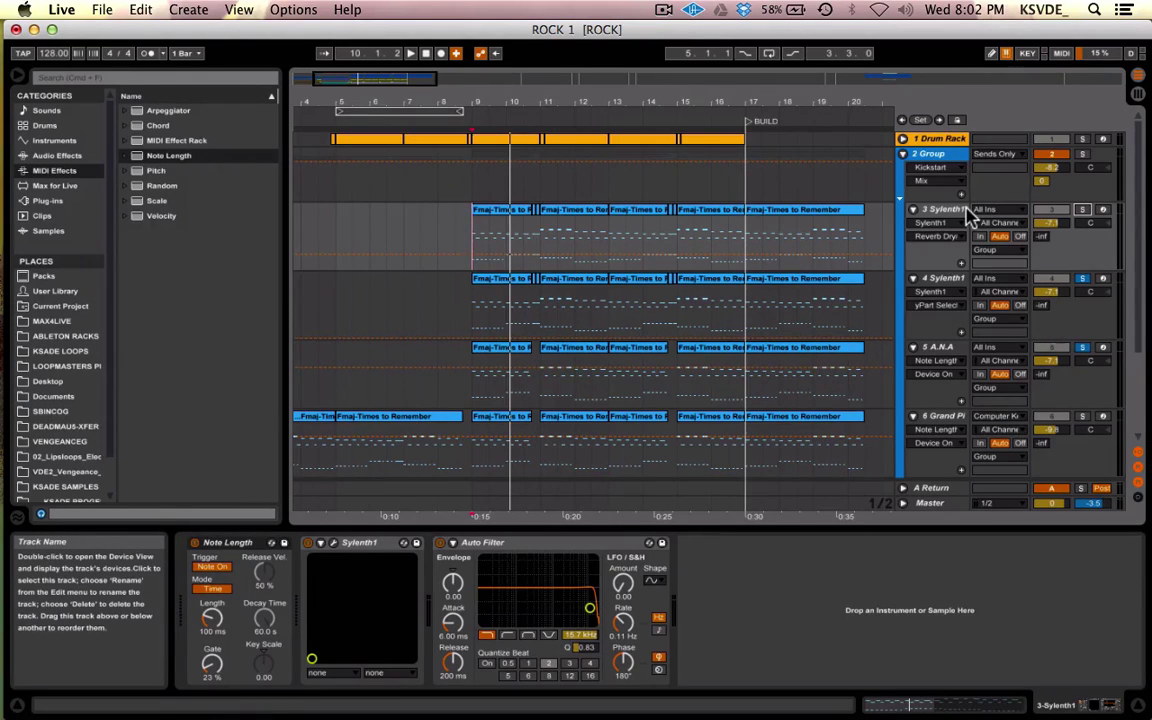
click(1083, 211)
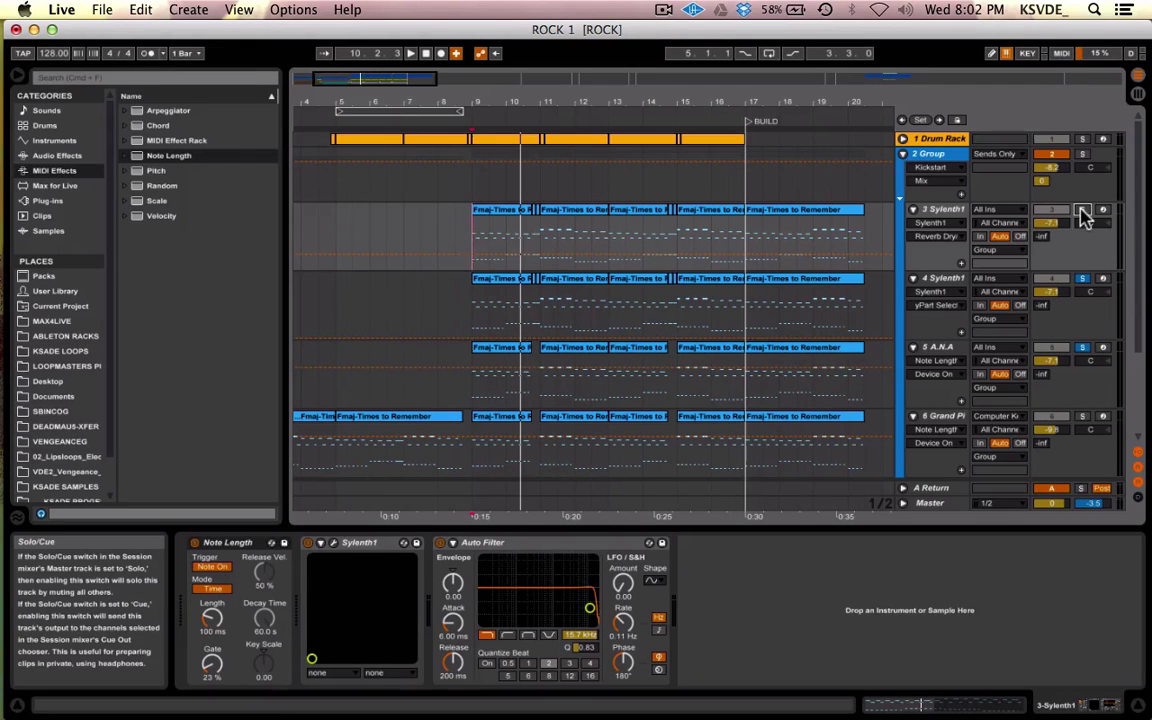
key(space)
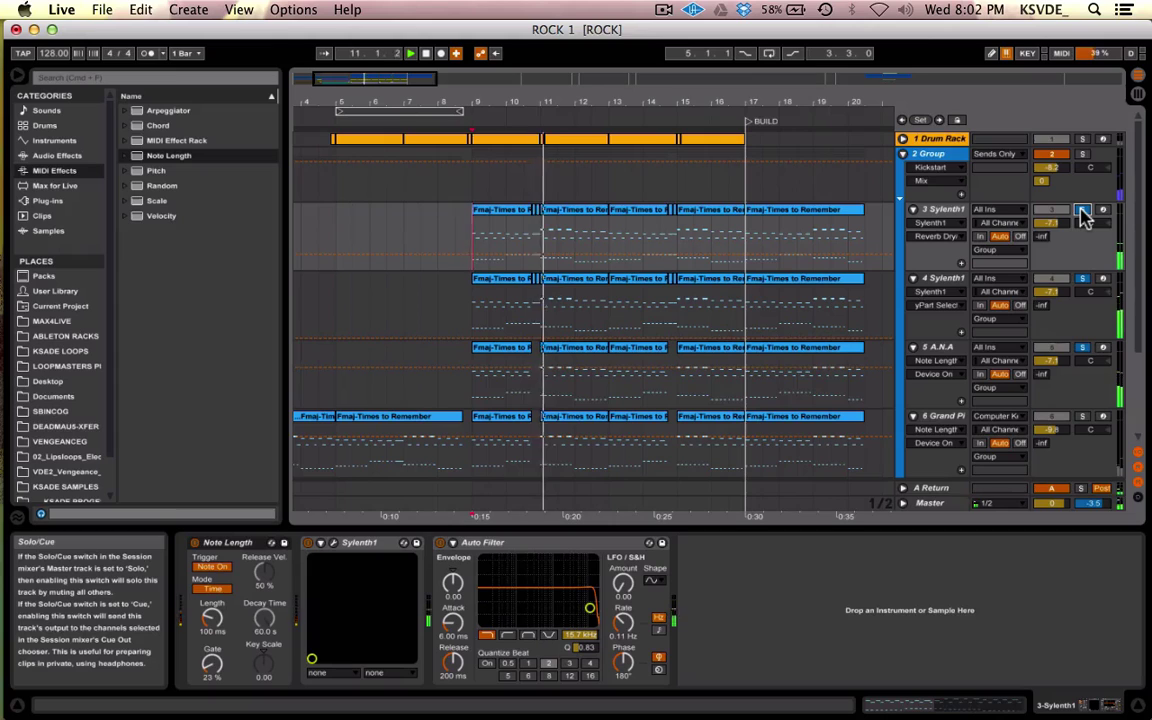
click(1083, 213)
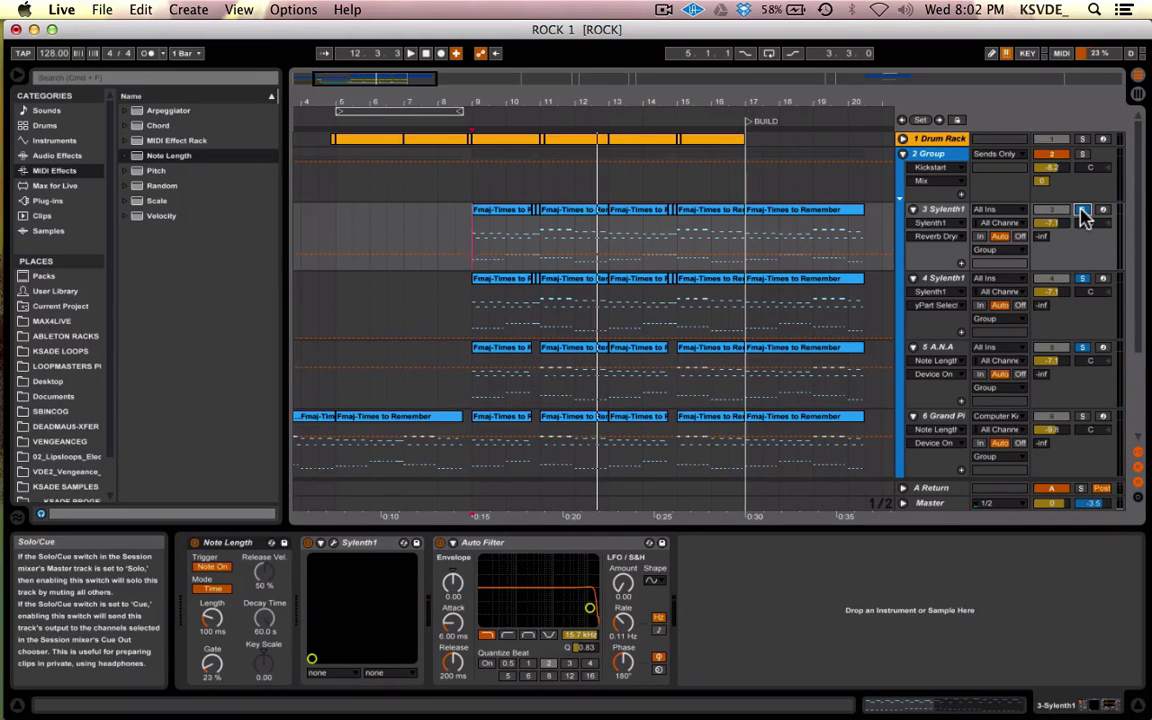
Audition the chord layers with the 6 Grand Pi track soloed as well, and clear all the solos through 2 Group.
click(1084, 418)
key(space)
click(1085, 419)
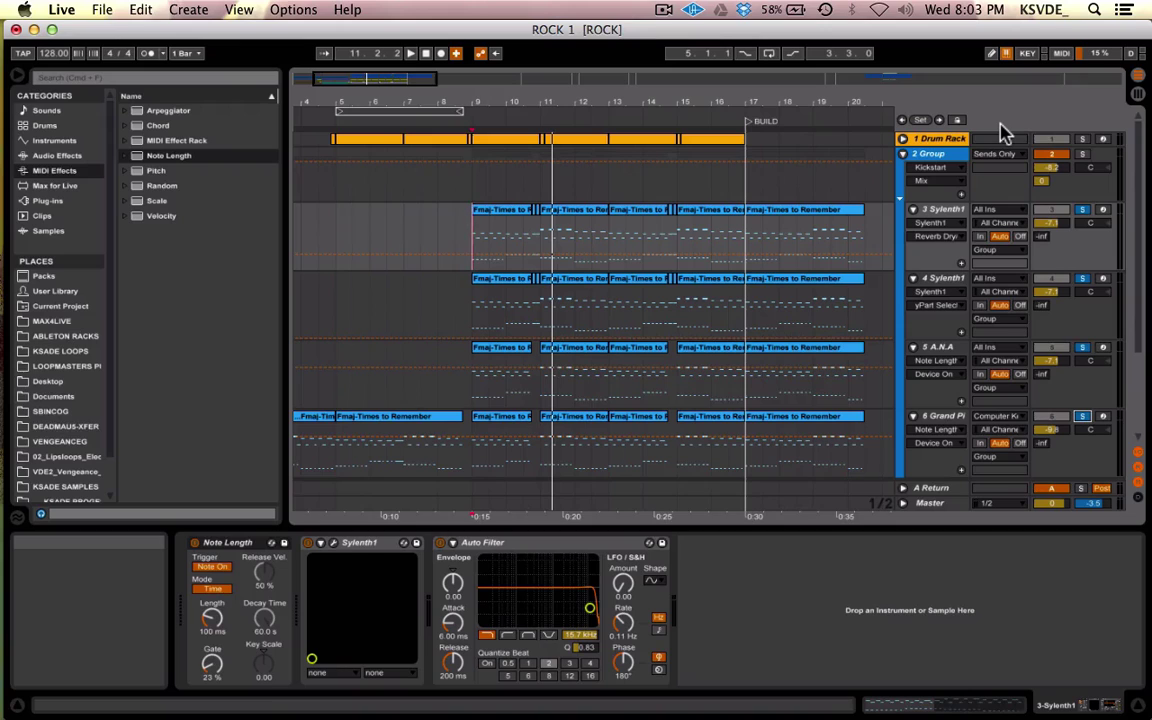
click(1083, 163)
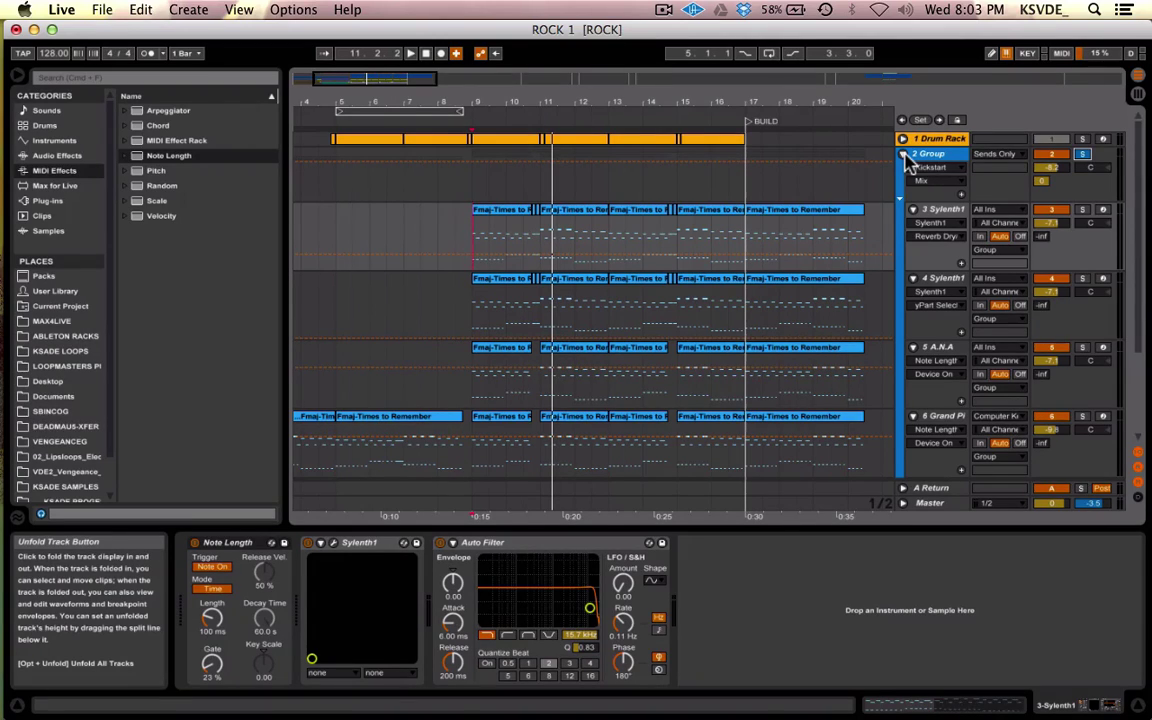
click(1048, 161)
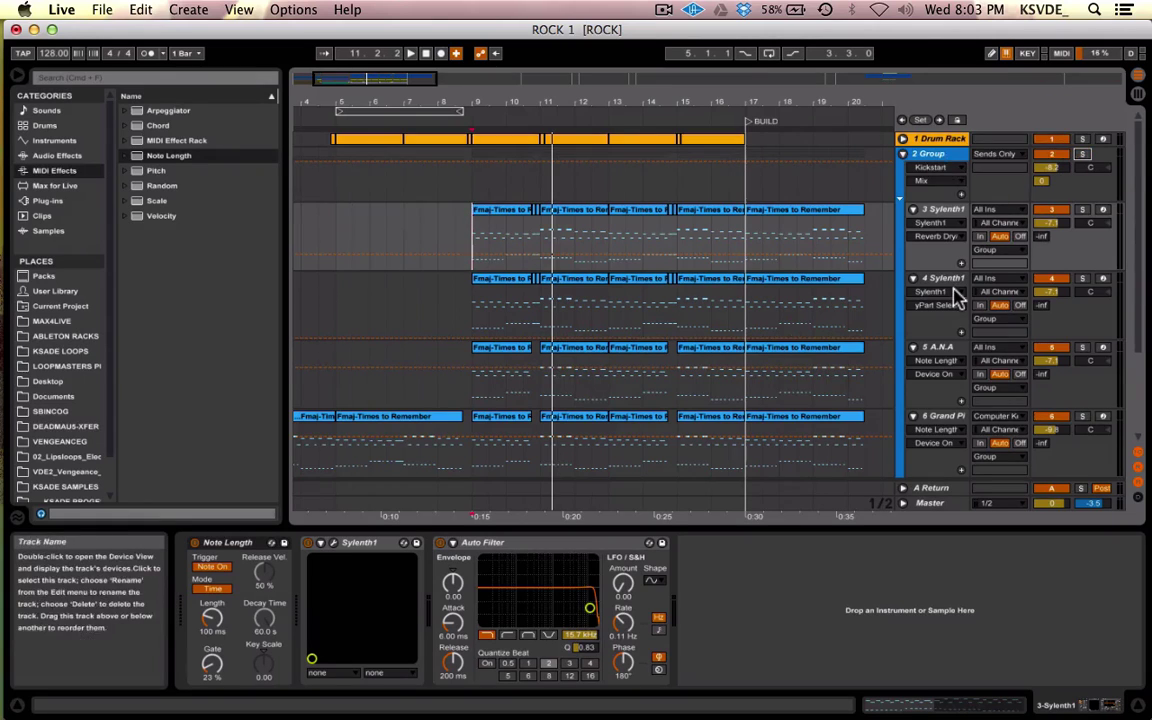
Look over the zoomed-out arrangement, examining the chord group's tracks, the groups below them and the timeline past the DROP marker.
scroll(956, 292, down, 3)
scroll(938, 334, up, 3)
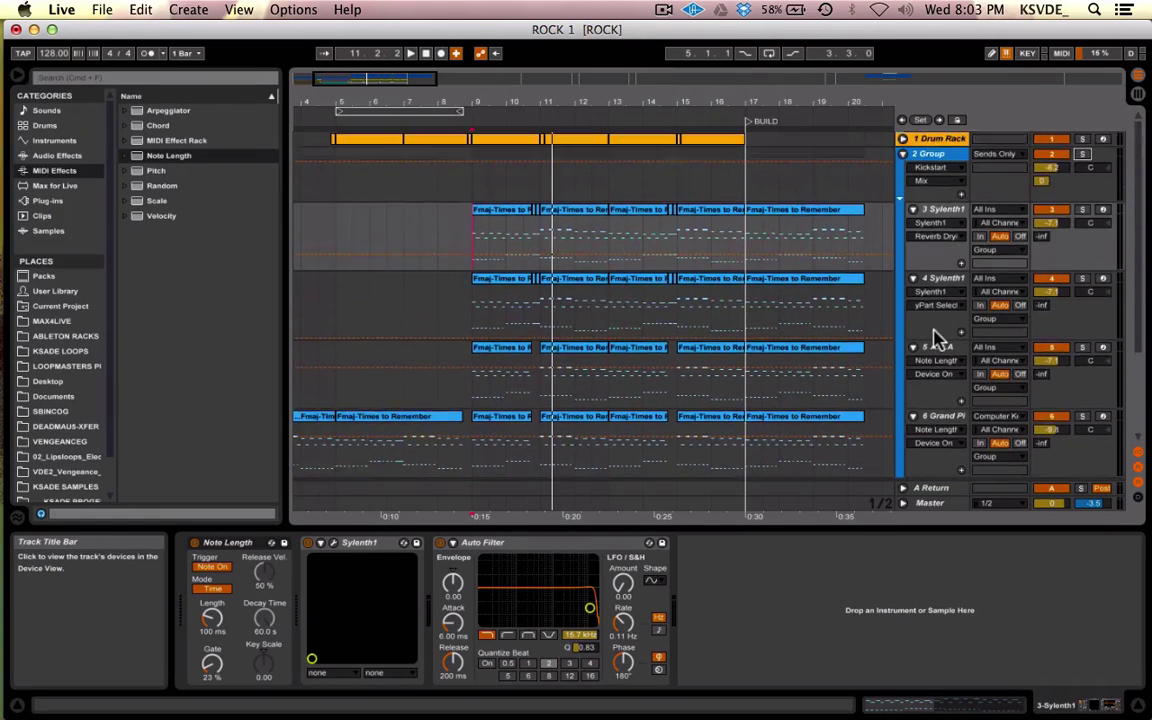
scroll(937, 338, down, 3)
scroll(938, 338, up, 3)
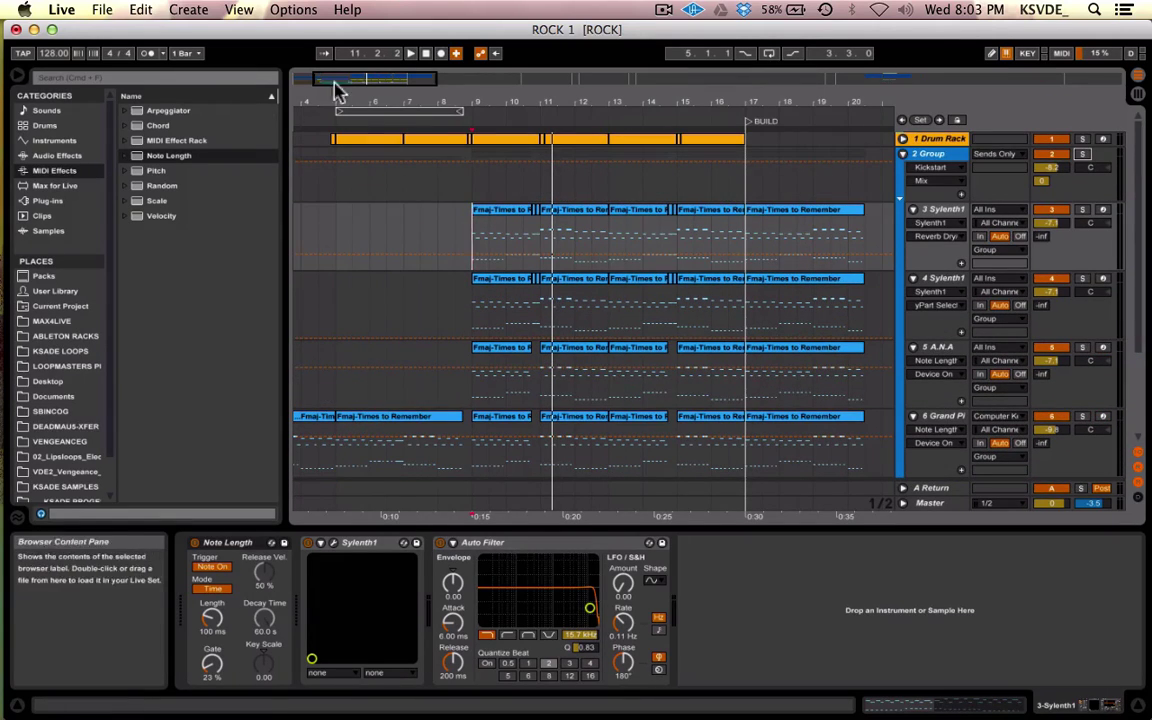
drag(366, 78, 372, 68)
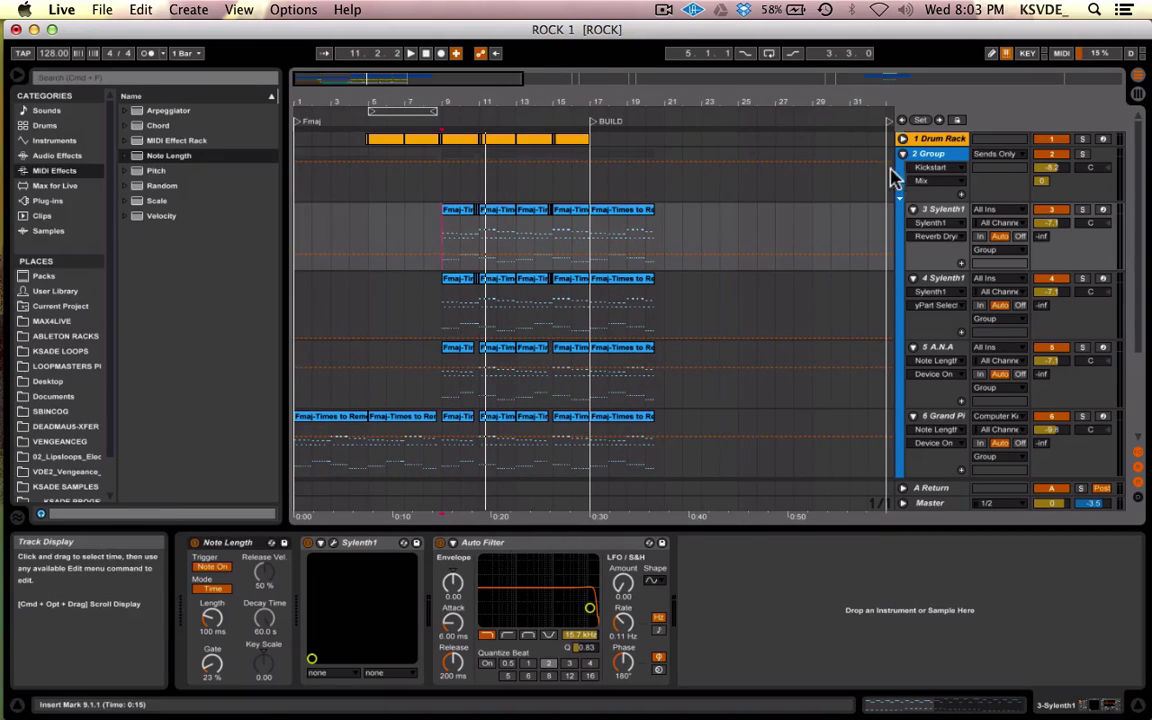
scroll(576, 198, down, 3)
scroll(576, 198, up, 3)
scroll(725, 265, right, 1)
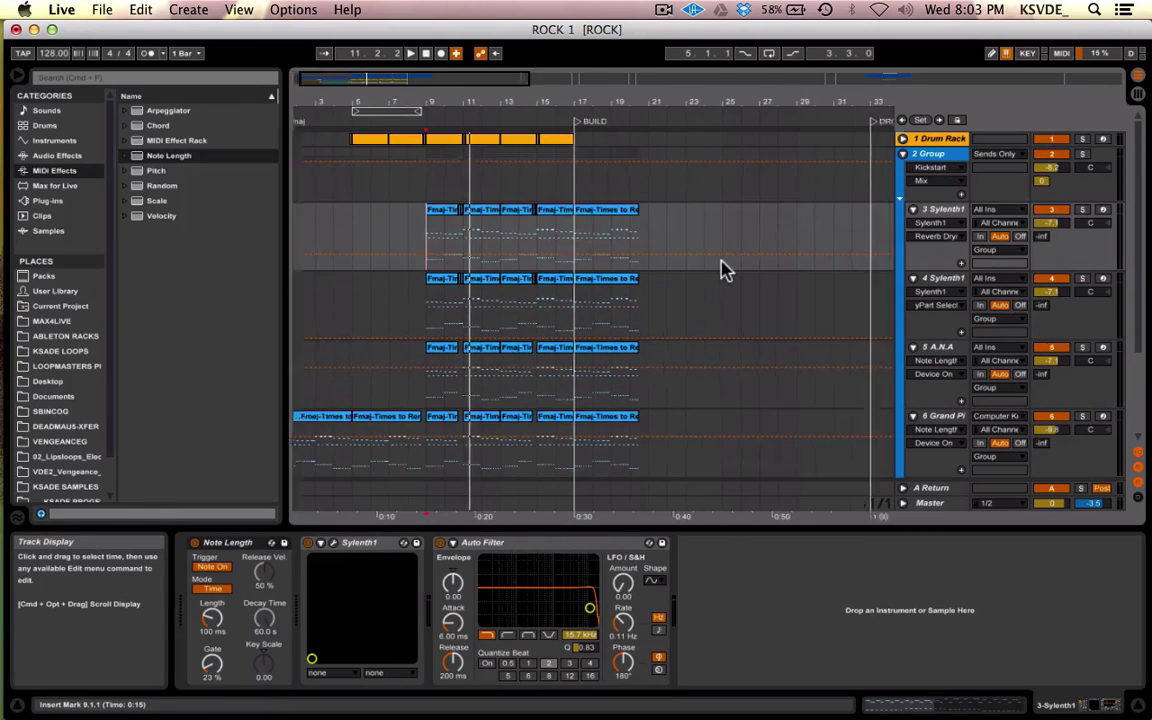
scroll(726, 270, left, 1)
scroll(725, 268, right, 4)
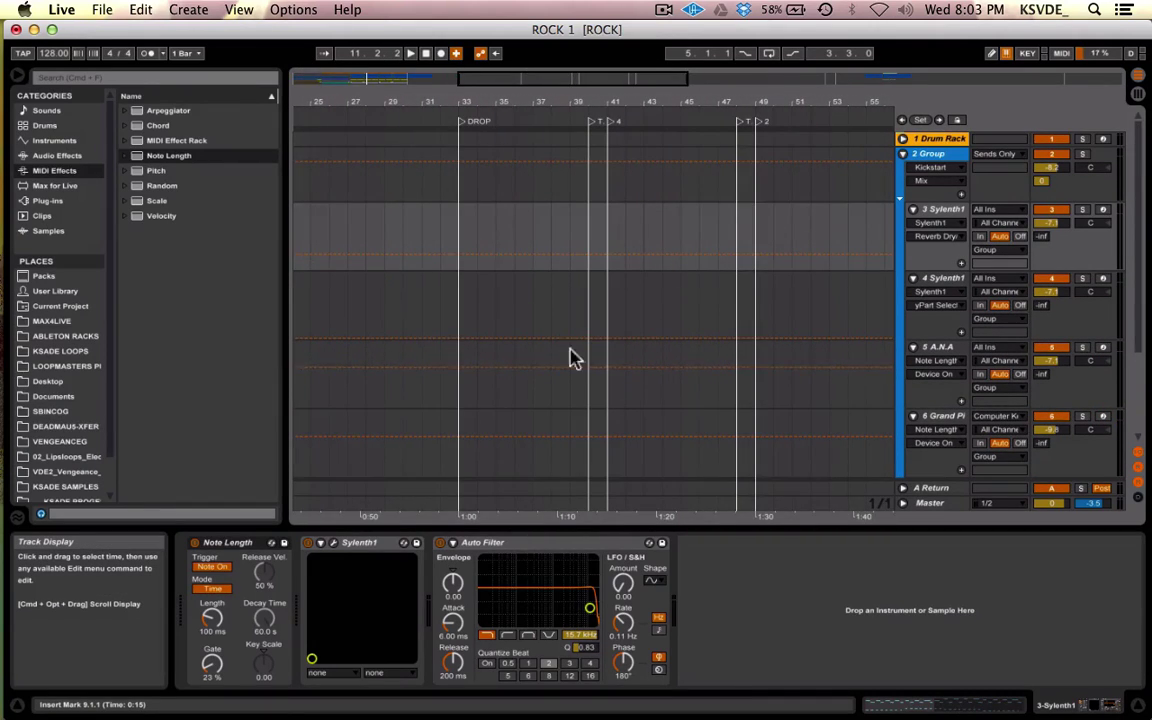
scroll(565, 345, left, 4)
scroll(496, 308, down, 5)
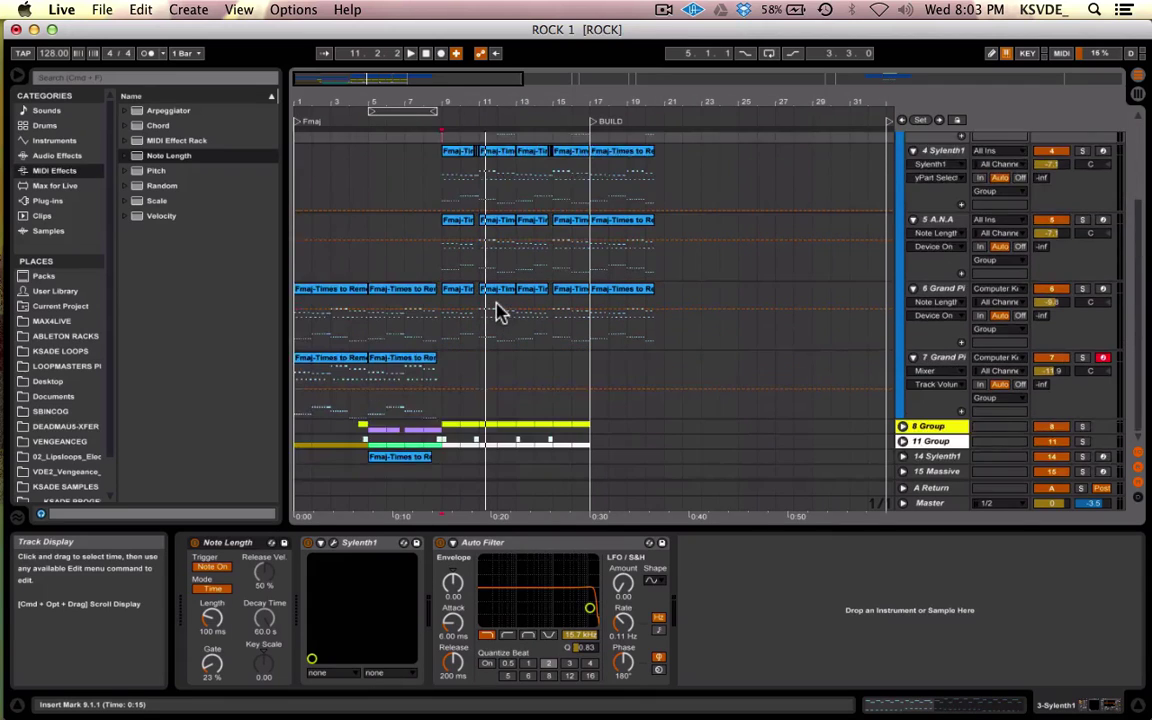
scroll(496, 308, up, 5)
scroll(498, 309, down, 3)
scroll(498, 311, up, 3)
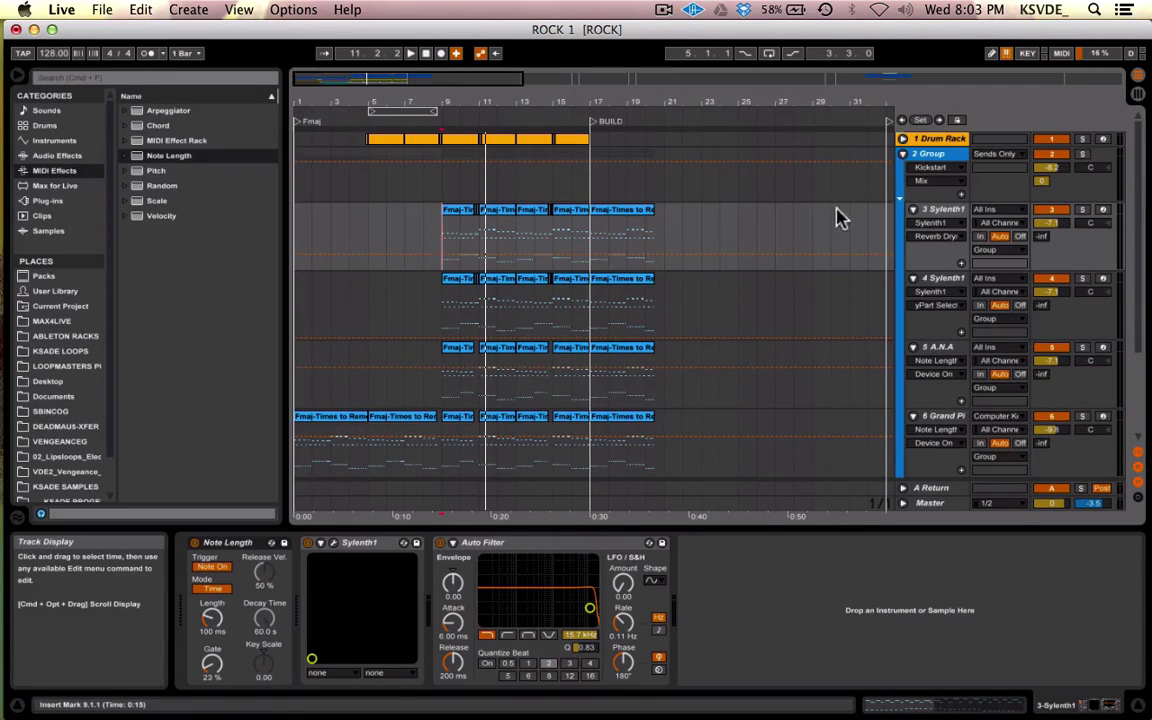
Fold the 2 Group track and place the insert marker at bar 9.
click(903, 154)
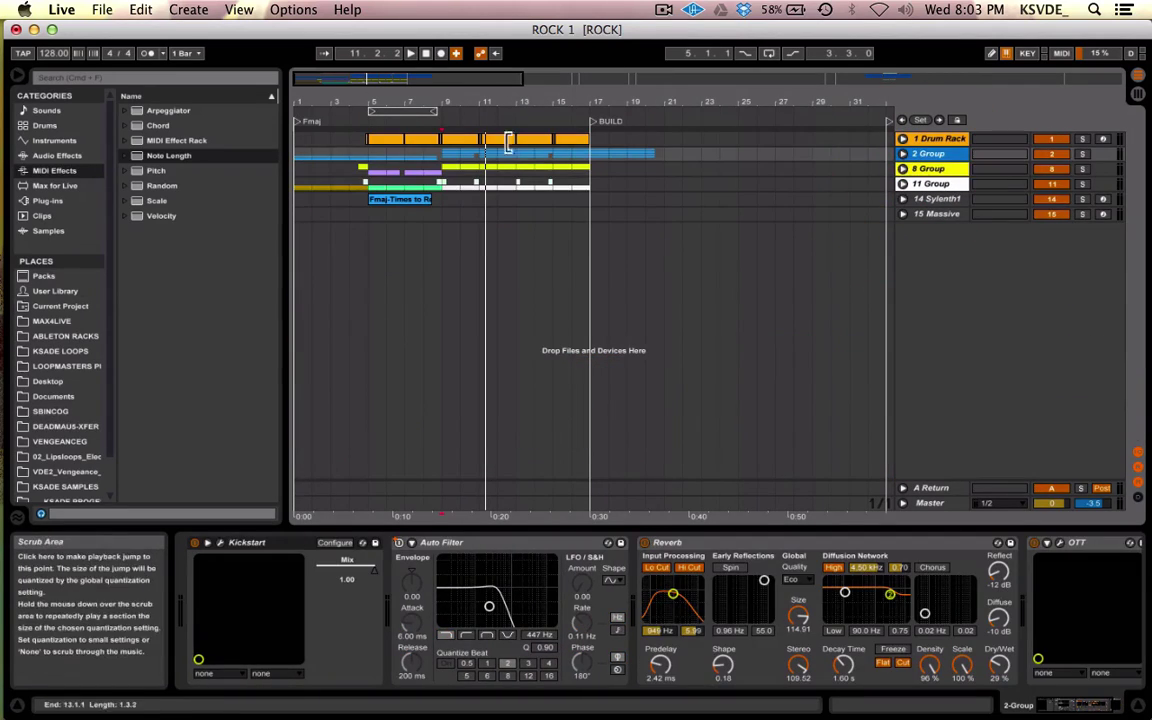
click(437, 157)
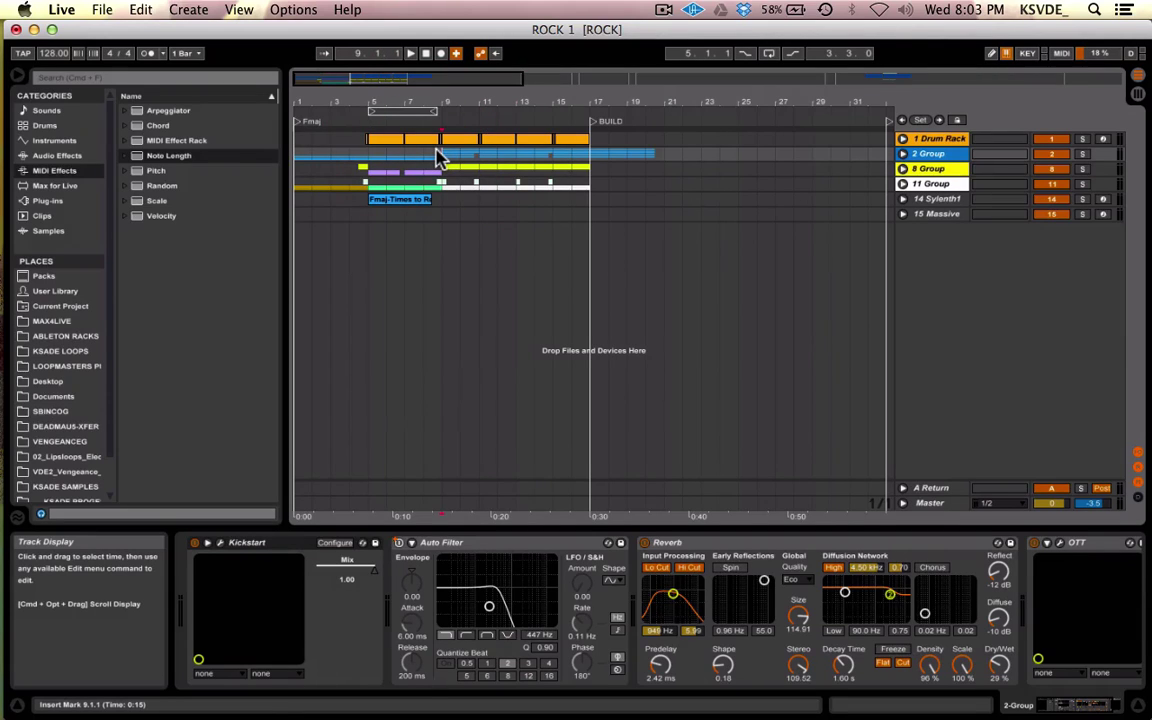